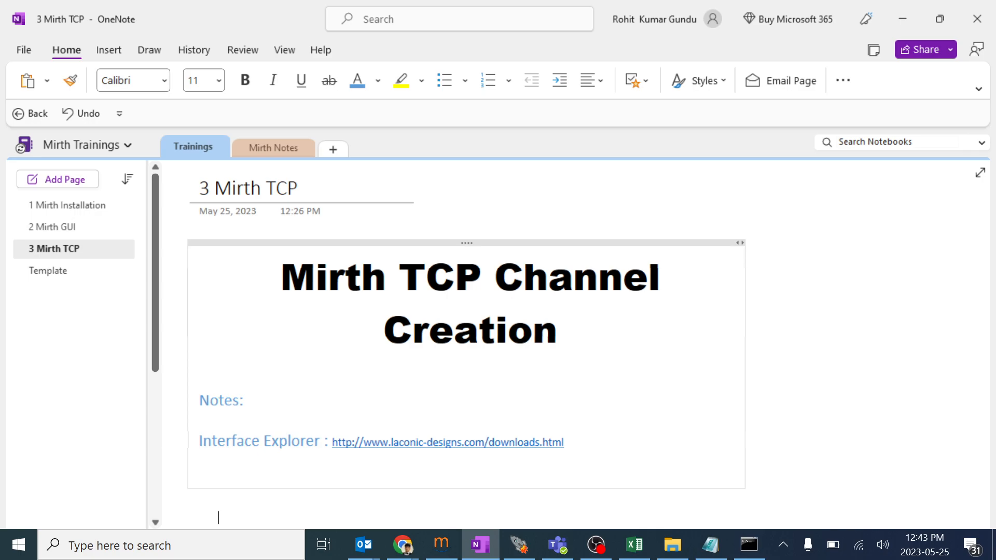
- Switch to Mirth Connect Administrator and create a new channel named TCP
{"action": "left_click", "coordinate": [441, 543]}
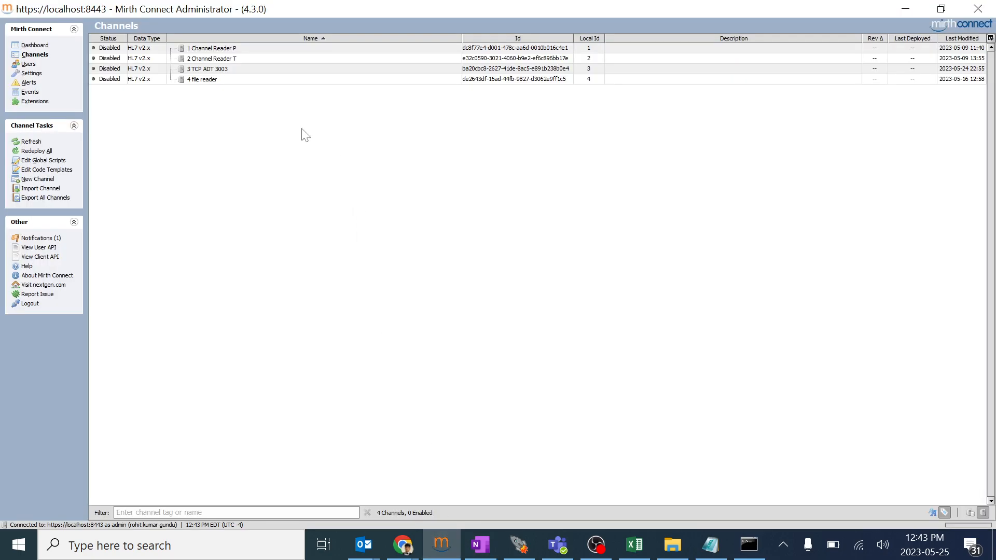
{"action": "left_click", "coordinate": [50, 47]}
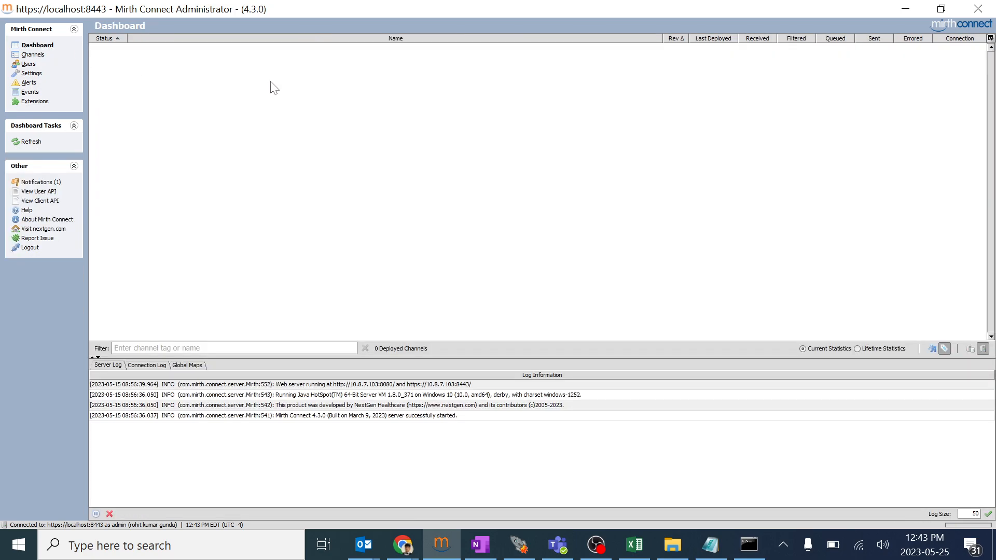
{"action": "left_click", "coordinate": [34, 55]}
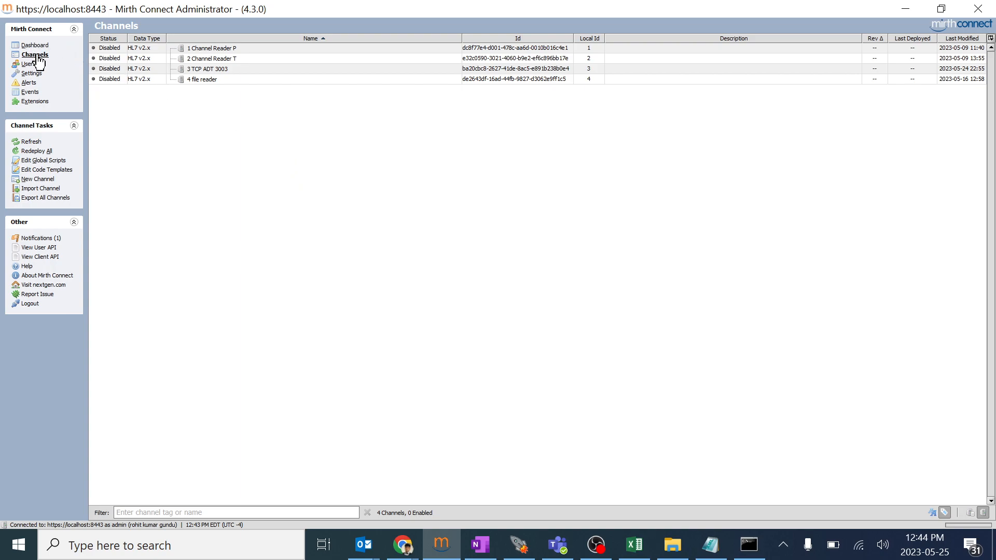
{"action": "right_click", "coordinate": [267, 151]}
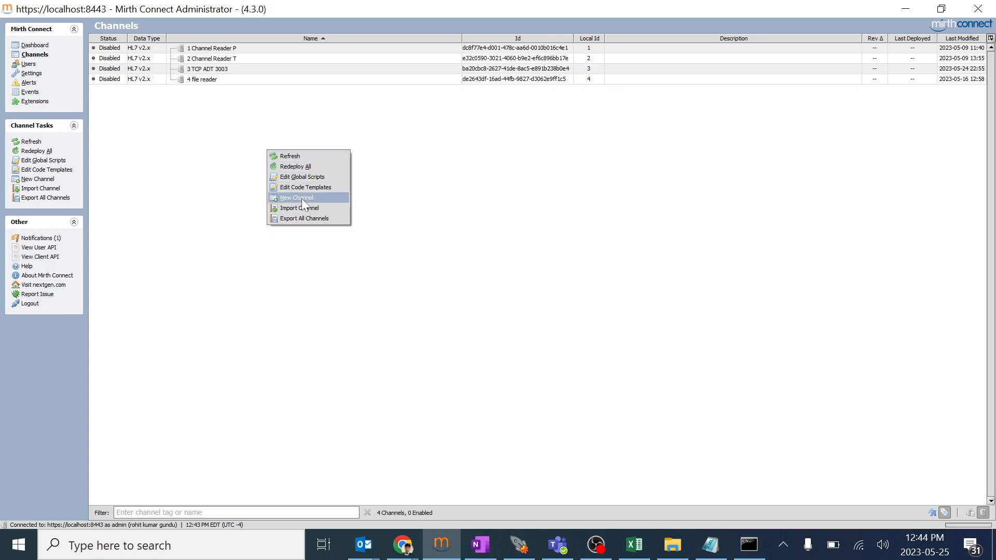
{"action": "left_click", "coordinate": [208, 157]}
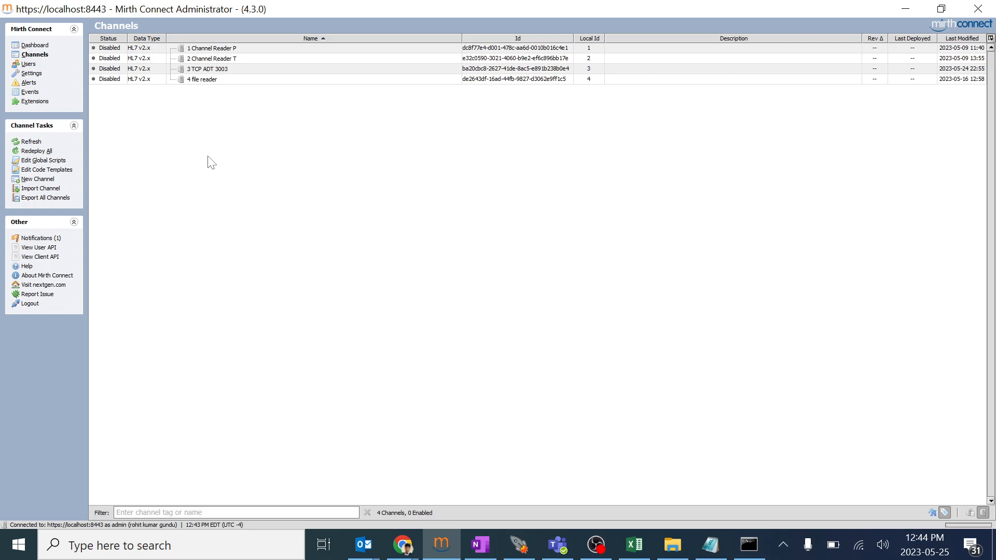
{"action": "left_click", "coordinate": [45, 186]}
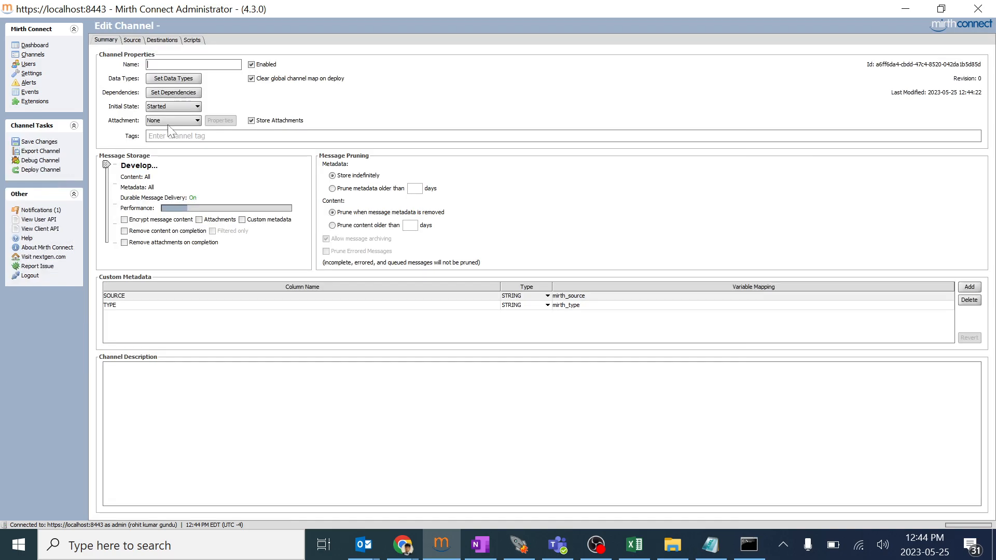
{"action": "left_click", "coordinate": [171, 64]}
{"action": "type", "text": "TCP"}
- Set the TCP channel's source connector type to TCP Listener
{"action": "left_click", "coordinate": [136, 43]}
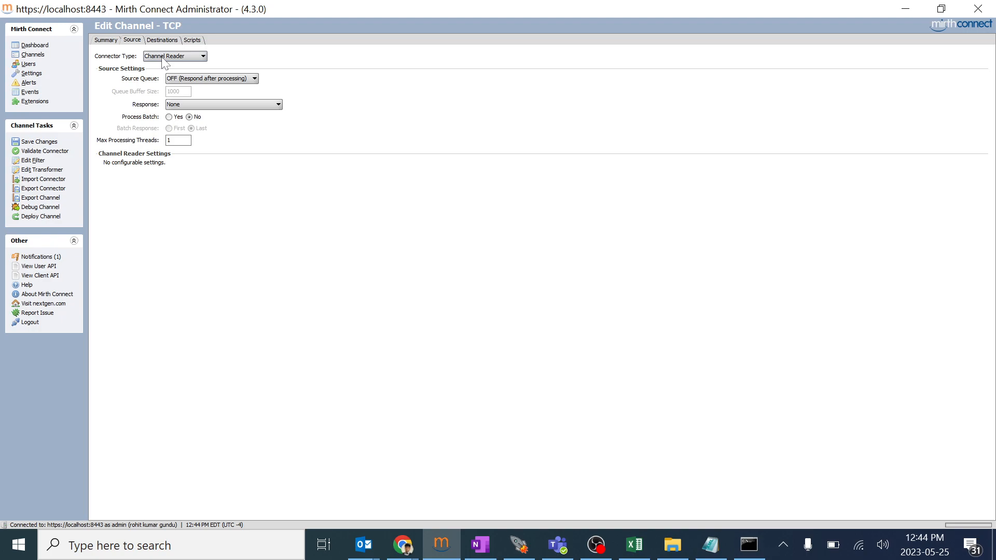
{"action": "left_click", "coordinate": [164, 57]}
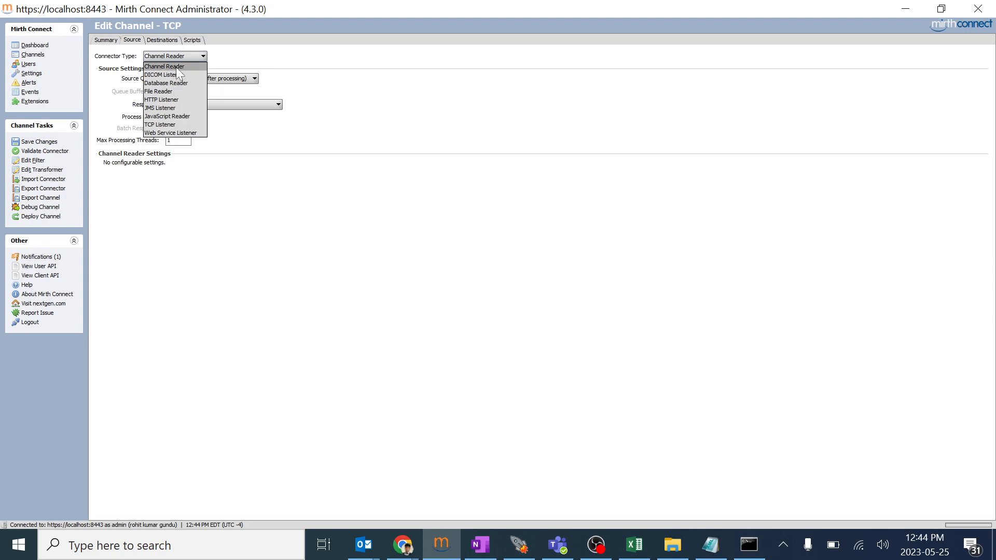
{"action": "left_click", "coordinate": [177, 126]}
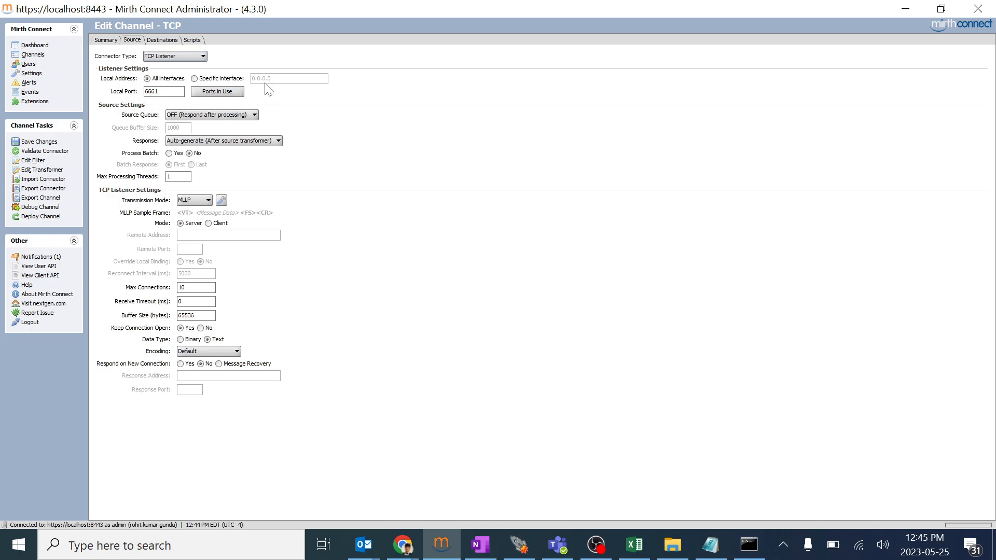
- Set the connector type of the channel's Destination 1 to TCP Sender
{"action": "left_click", "coordinate": [160, 40]}
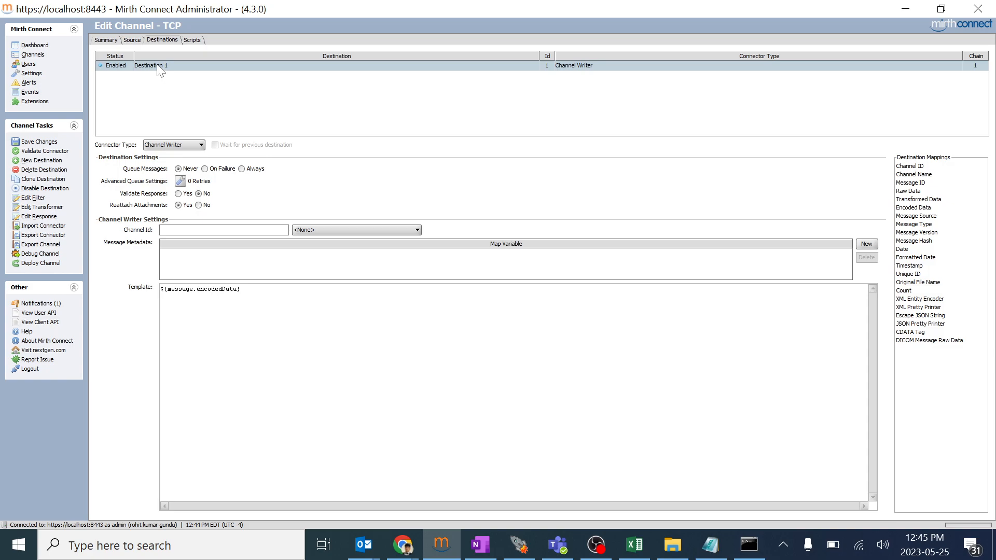
{"action": "left_click", "coordinate": [177, 146]}
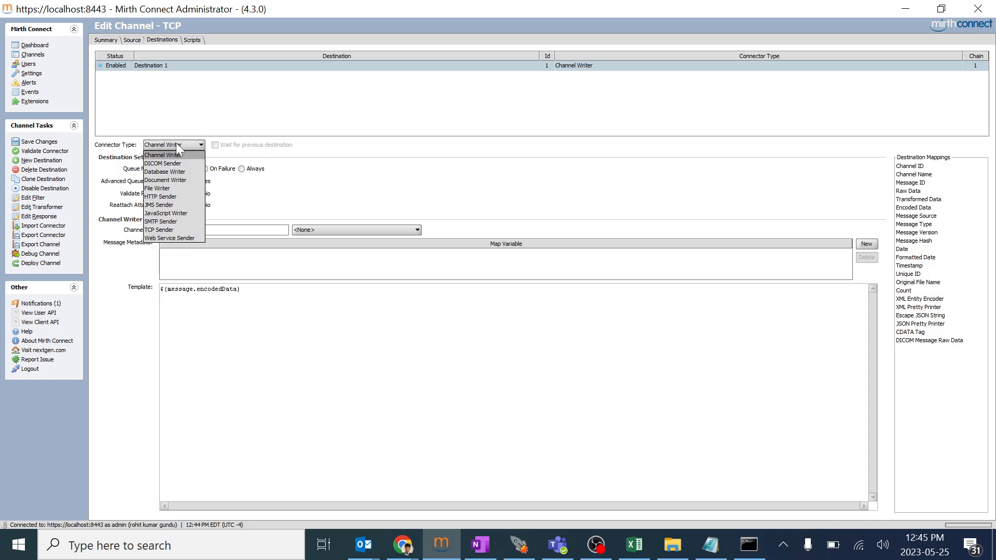
{"action": "left_click", "coordinate": [166, 230]}
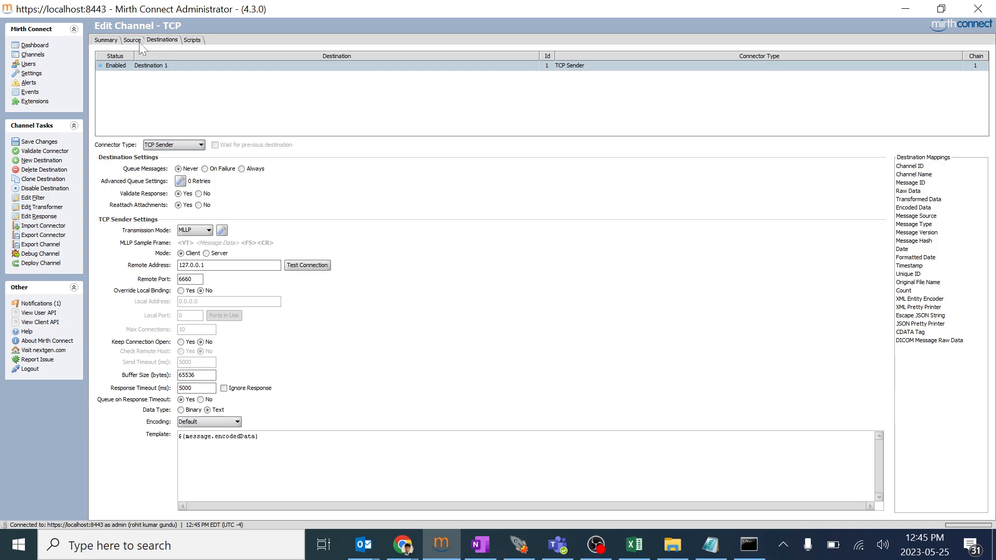
- Save the TCP channel's changes and deploy the channel
{"action": "left_click", "coordinate": [50, 145]}
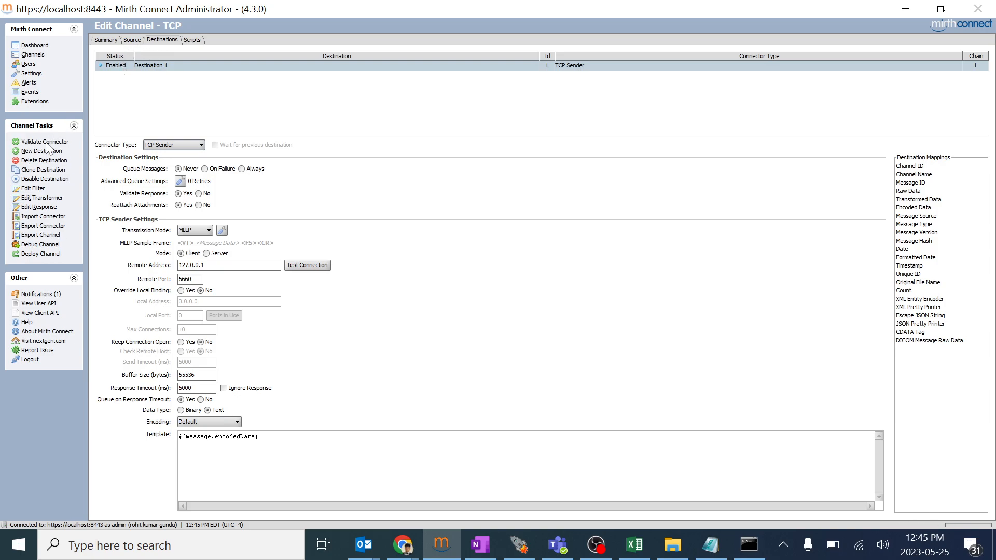
{"action": "left_click", "coordinate": [41, 253]}
{"action": "left_click", "coordinate": [477, 283]}
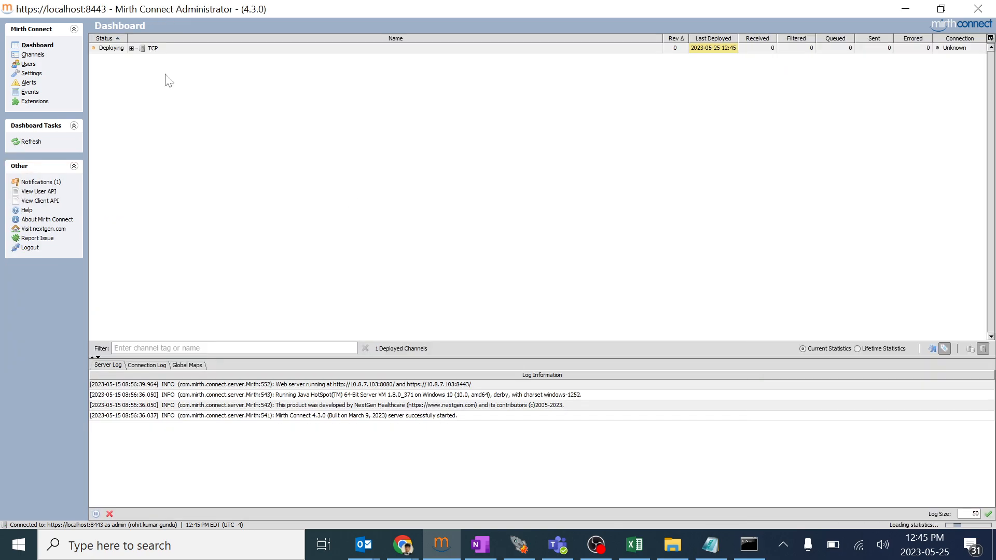
- Examine the deployed TCP channel's Source and Destination 1 connectors on the dashboard, including the source's messages
{"action": "left_click", "coordinate": [131, 49]}
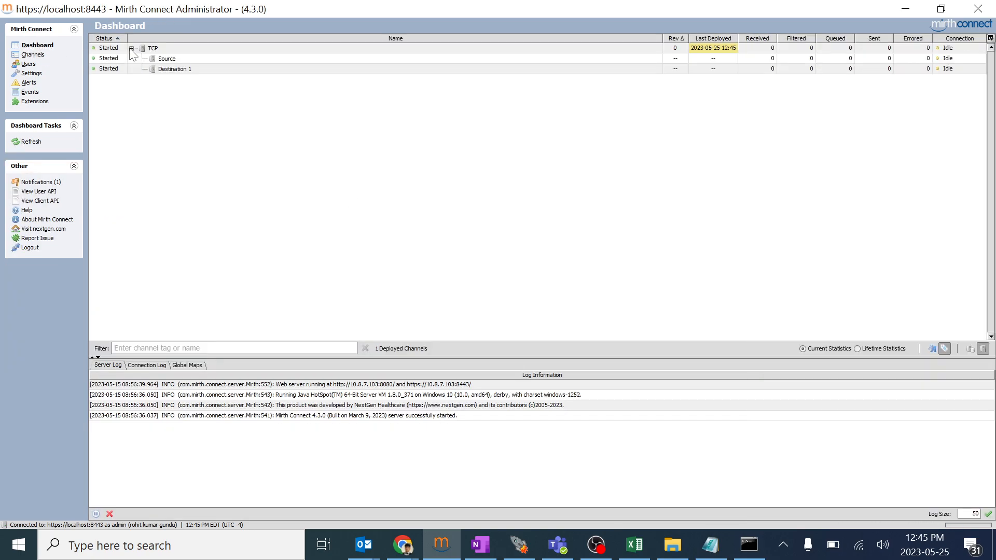
{"action": "left_click", "coordinate": [177, 58]}
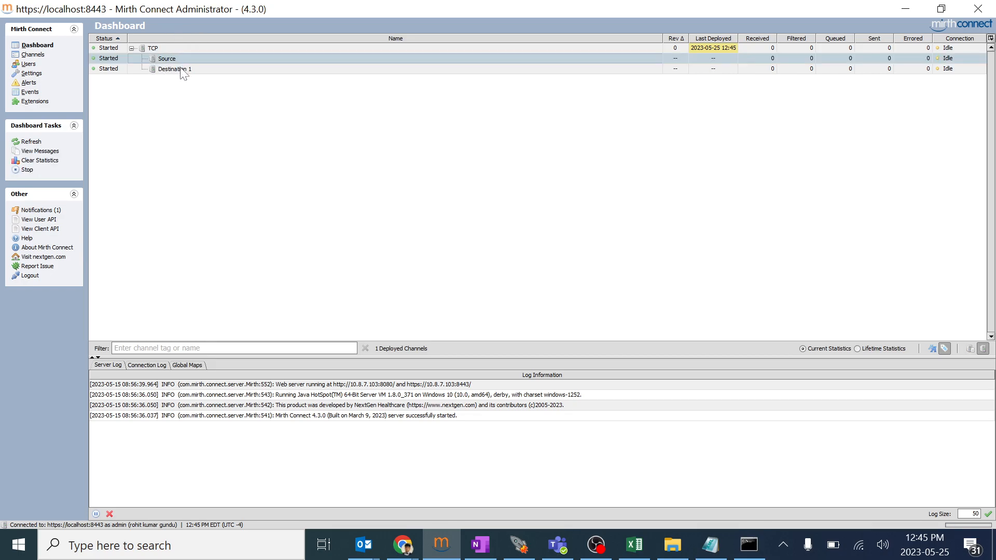
{"action": "left_click", "coordinate": [182, 71]}
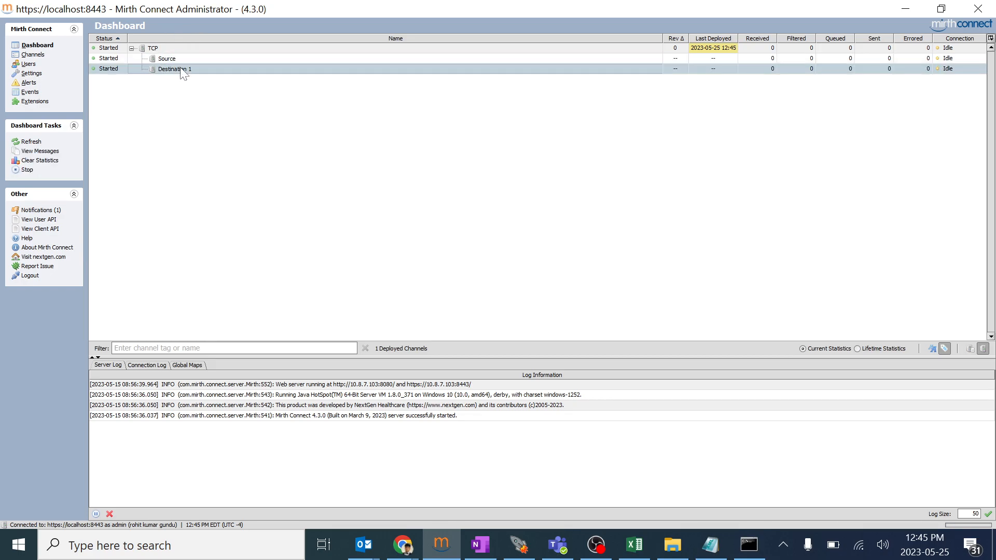
{"action": "left_click", "coordinate": [172, 60]}
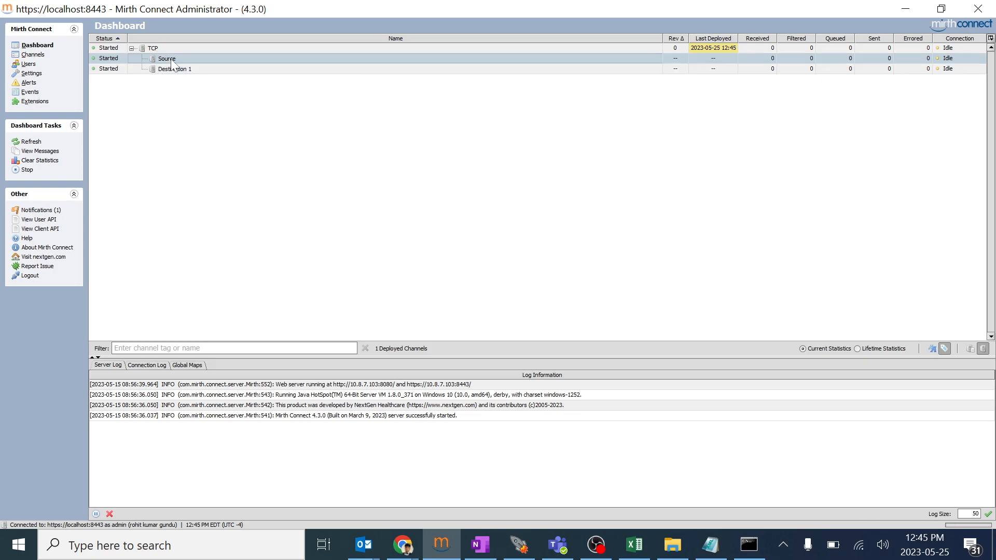
{"action": "double_click", "coordinate": [172, 64]}
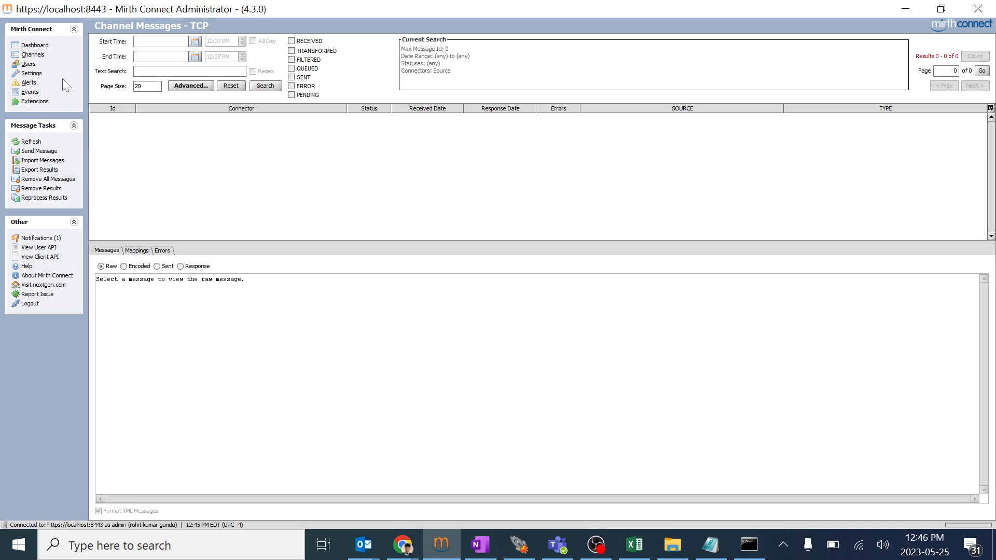
{"action": "left_click", "coordinate": [34, 55]}
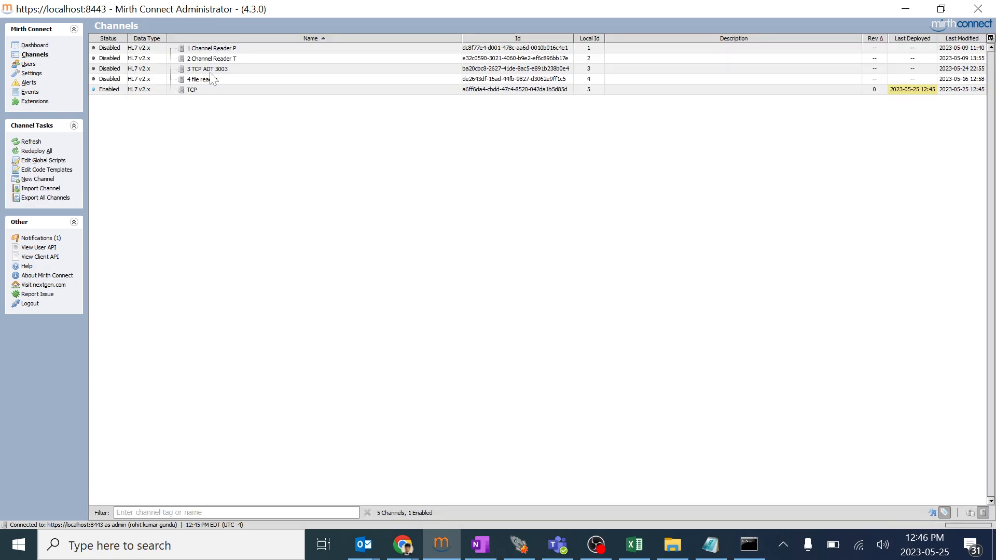
{"action": "left_click", "coordinate": [28, 46]}
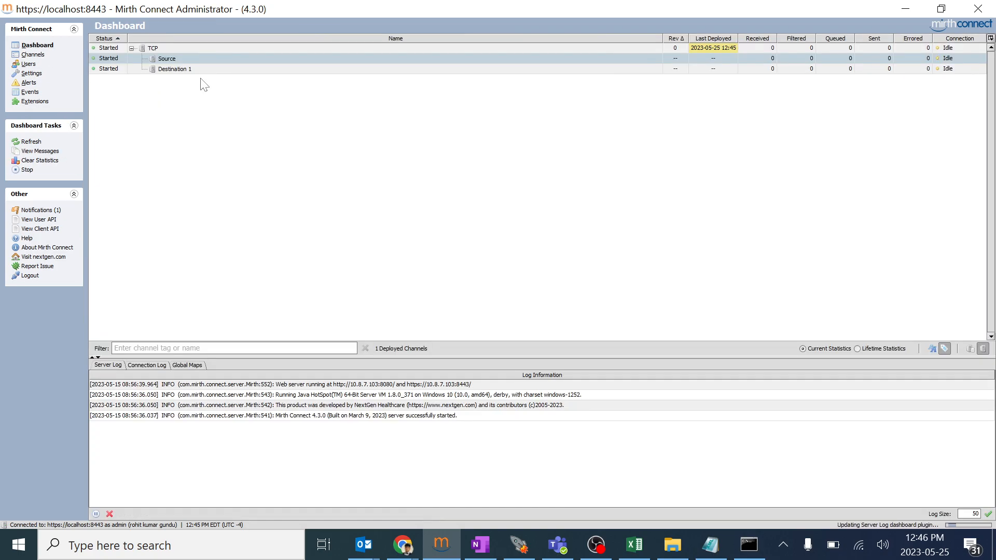
{"action": "left_click", "coordinate": [170, 71]}
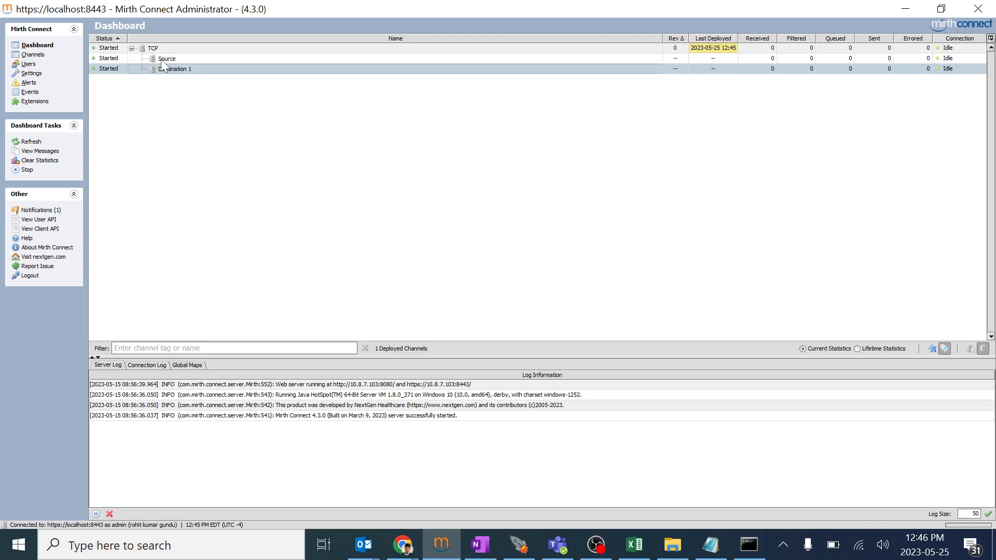
{"action": "left_click", "coordinate": [169, 61]}
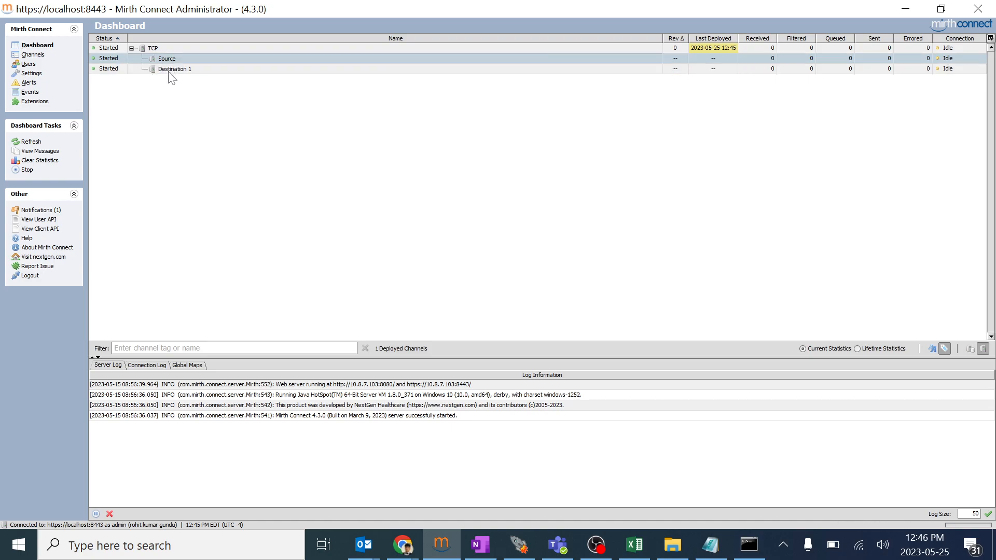
{"action": "left_click", "coordinate": [171, 69]}
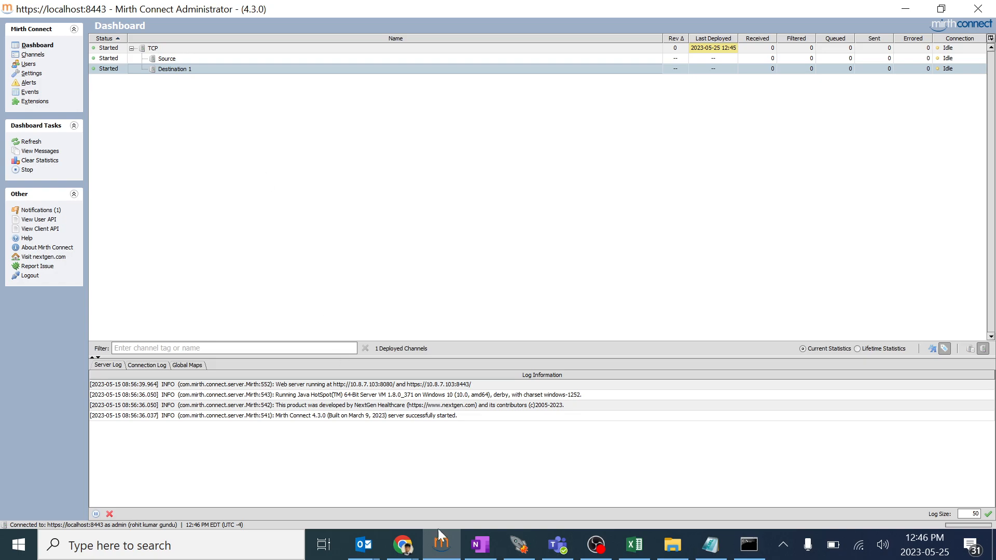
- Switch to OneNote and open the Interface Explorer downloads page linked in the Mirth TCP notes
{"action": "left_click", "coordinate": [477, 551]}
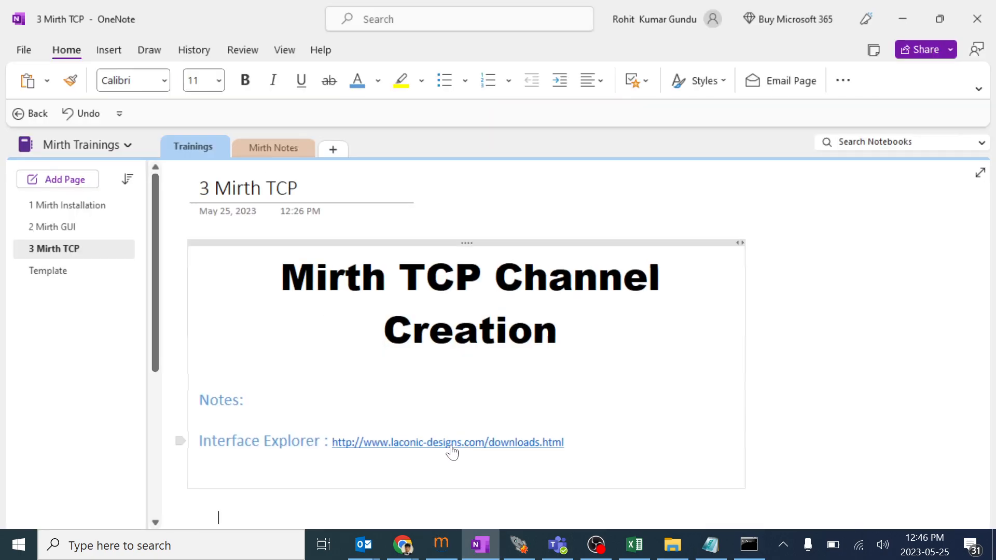
{"action": "left_click", "coordinate": [453, 451]}
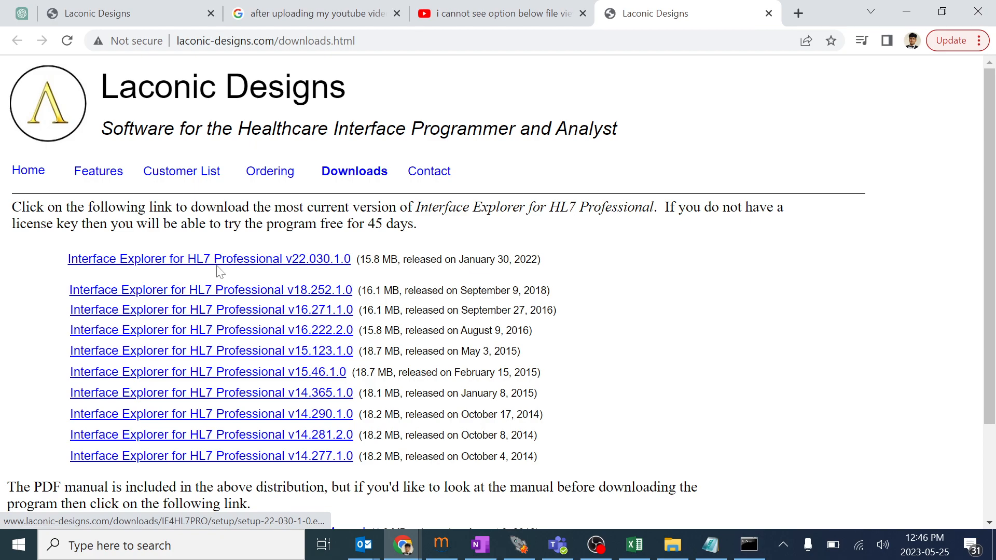
- Switch to Interface Explorer for HL7 Professional, create two blank message windows and tile them vertically
{"action": "left_click", "coordinate": [525, 549]}
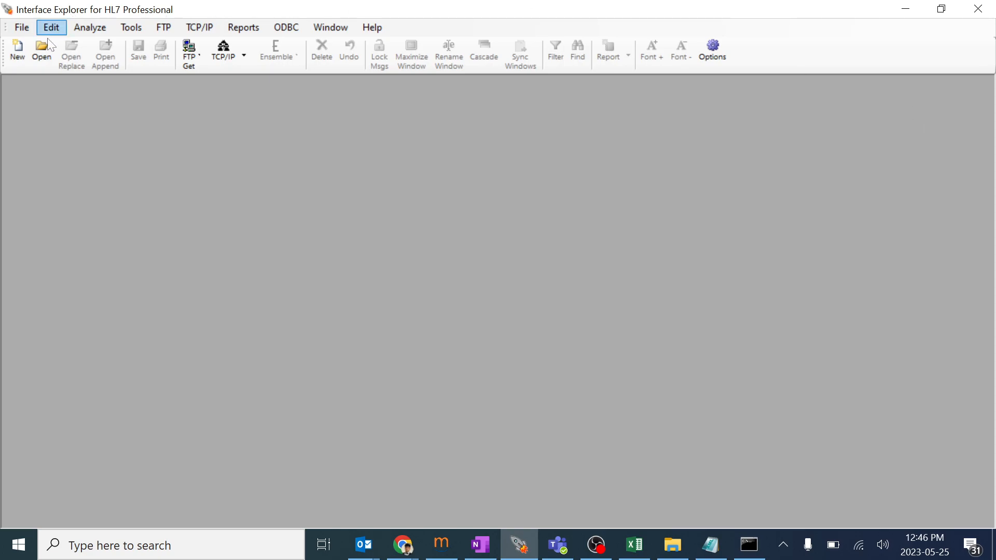
{"action": "left_click", "coordinate": [19, 52]}
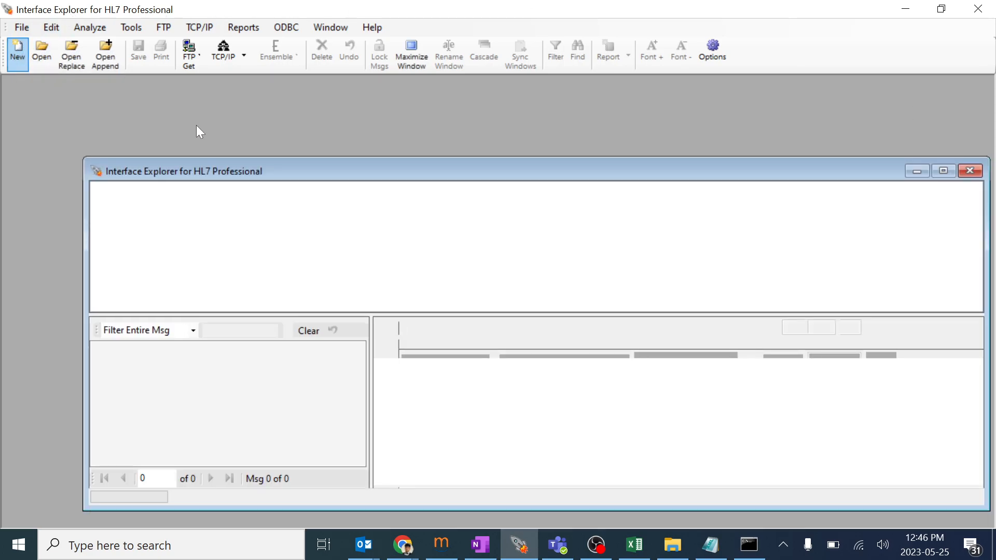
{"action": "left_click", "coordinate": [19, 52]}
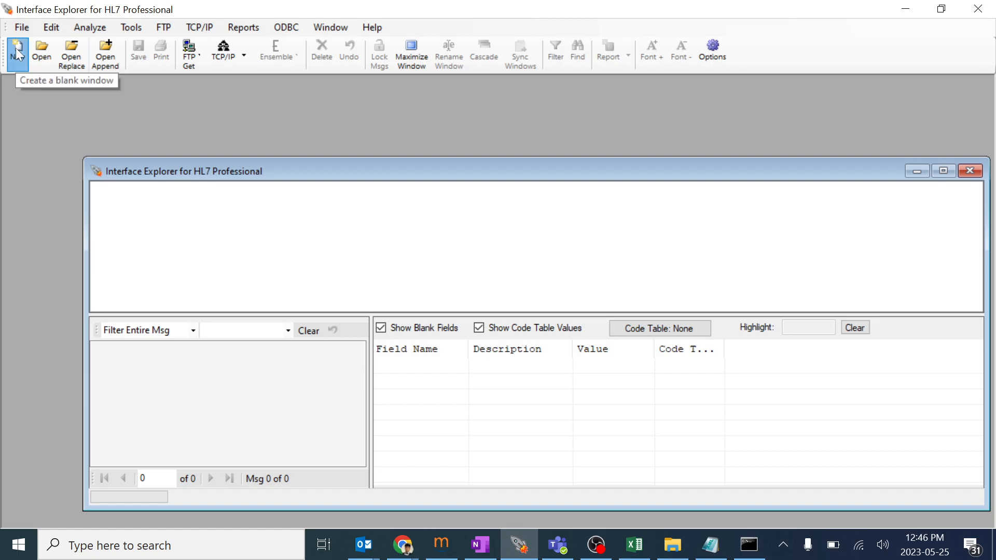
{"action": "left_click_drag", "start_coordinate": [192, 191], "coordinate": [401, 205]}
{"action": "left_click_drag", "start_coordinate": [254, 163], "coordinate": [142, 147]}
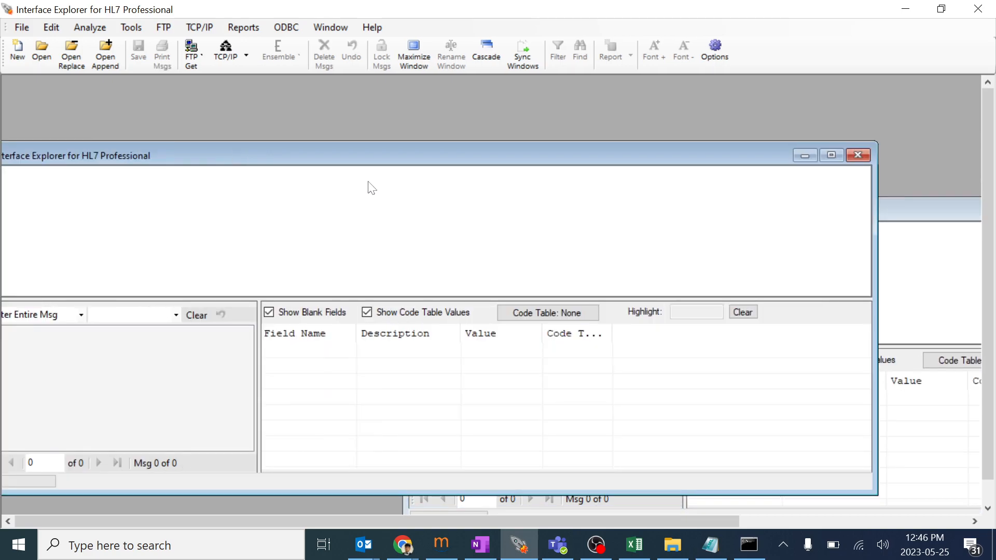
{"action": "left_click", "coordinate": [903, 215]}
{"action": "left_click", "coordinate": [440, 146]}
{"action": "left_click", "coordinate": [330, 27]}
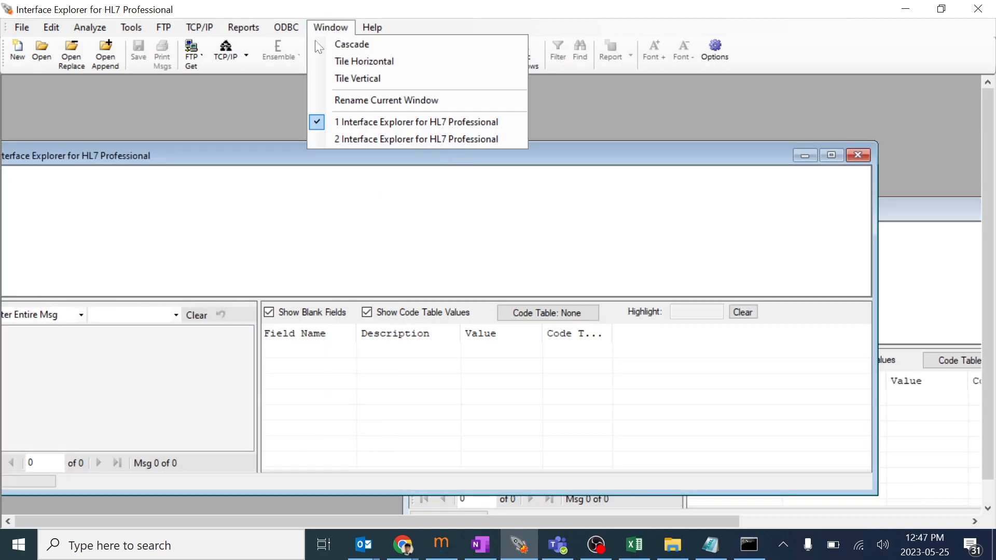
{"action": "left_click", "coordinate": [355, 79]}
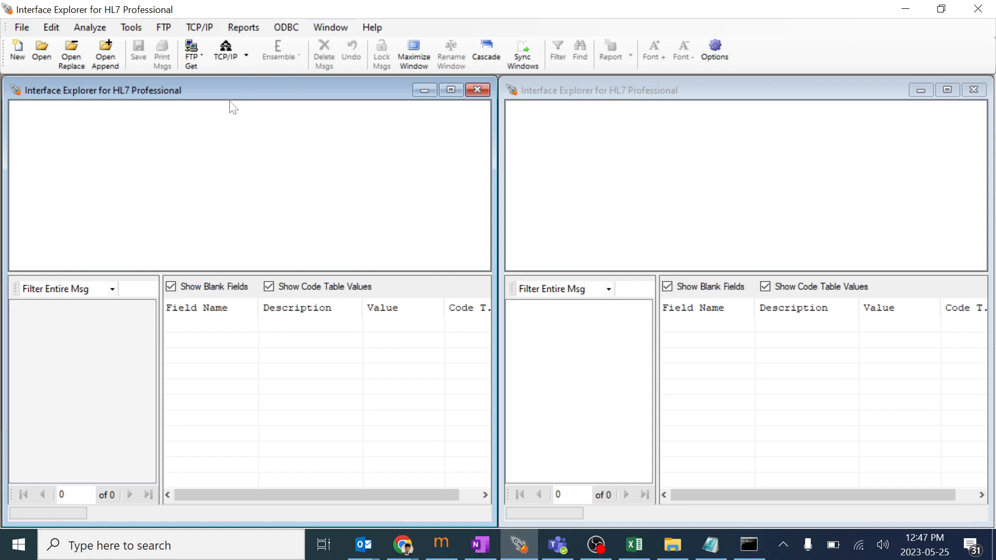
- Open the TCP/IP controls with the Default client configuration in the active message window, and make the other window active
{"action": "left_click", "coordinate": [246, 57]}
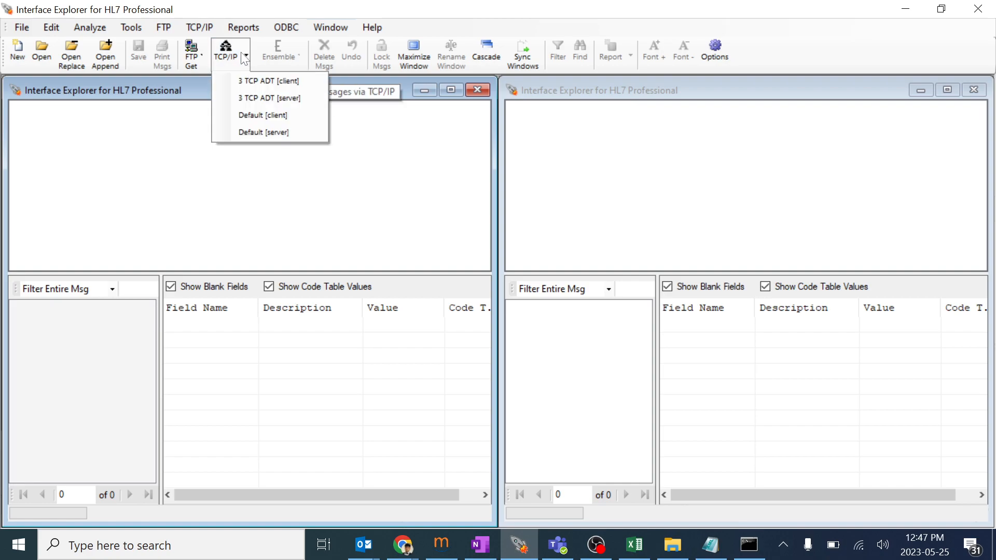
{"action": "left_click", "coordinate": [276, 117]}
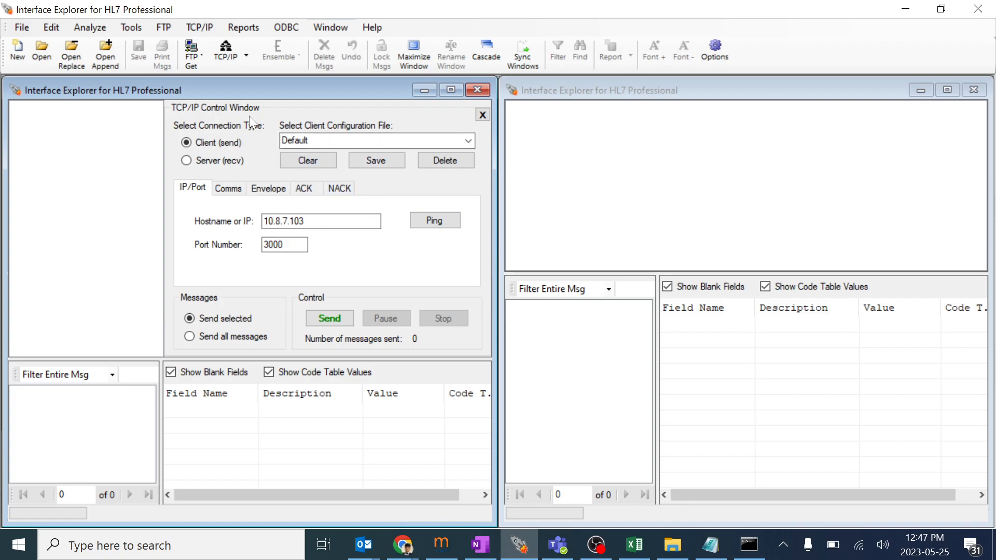
{"action": "left_click", "coordinate": [720, 122]}
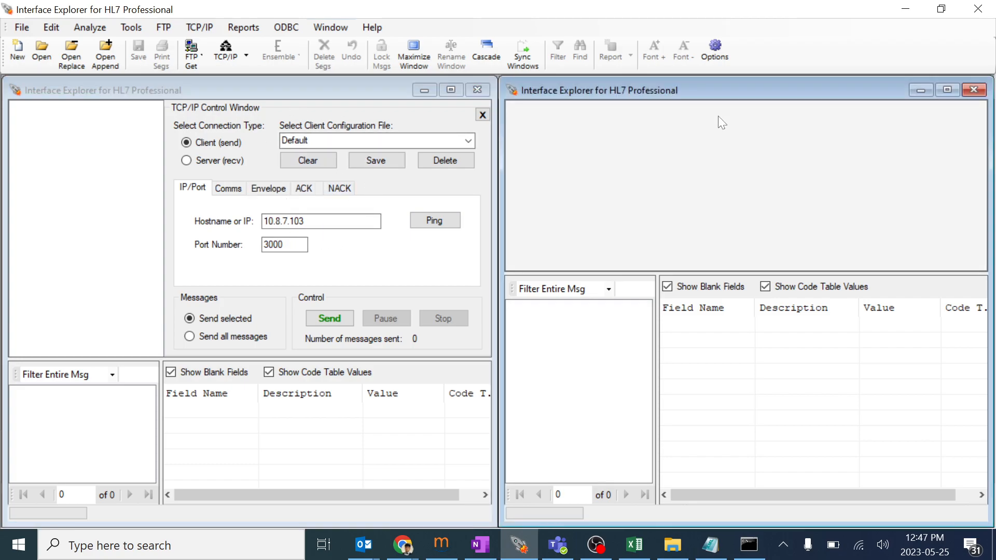
- Open the TCP/IP controls with the Default server configuration in the active message window
{"action": "left_click", "coordinate": [247, 54]}
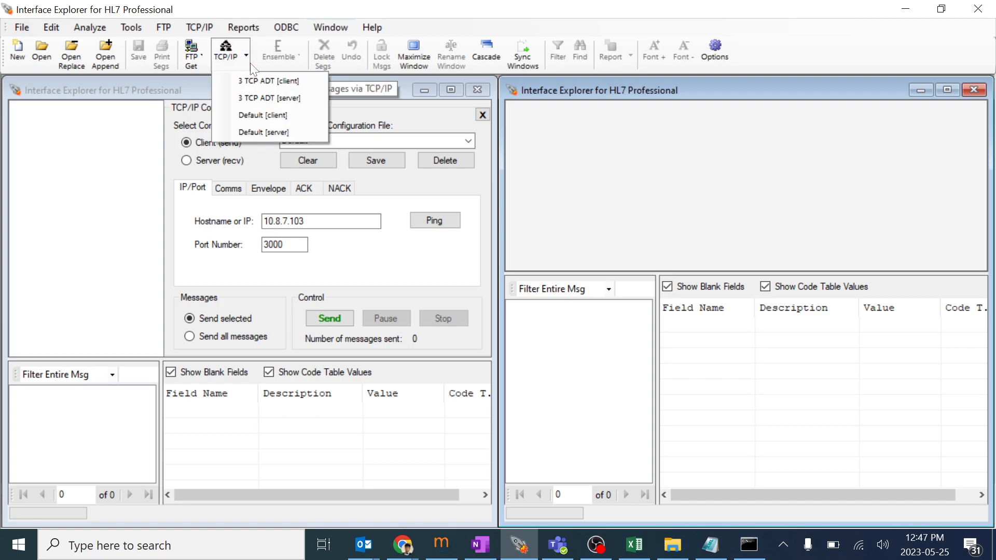
{"action": "left_click", "coordinate": [269, 131]}
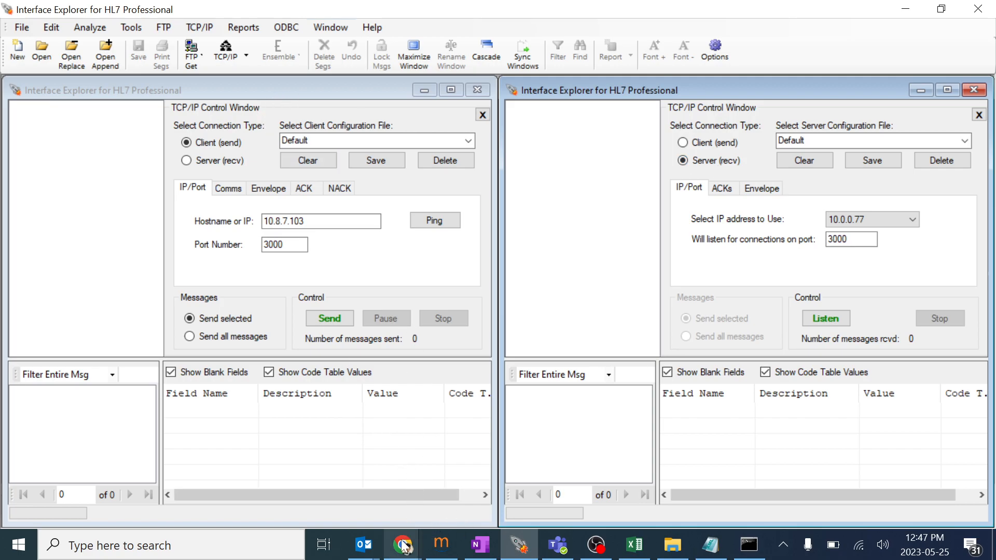
- Switch to Mirth Connect, open the TCP channel for editing and check the local port in its Source settings
{"action": "mouse_move", "coordinate": [404, 553]}
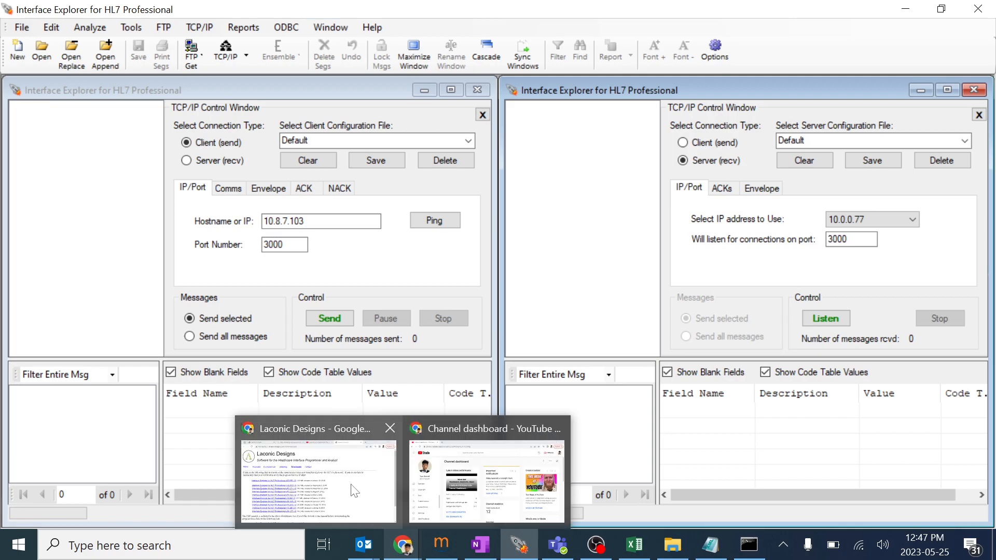
{"action": "left_click", "coordinate": [436, 550]}
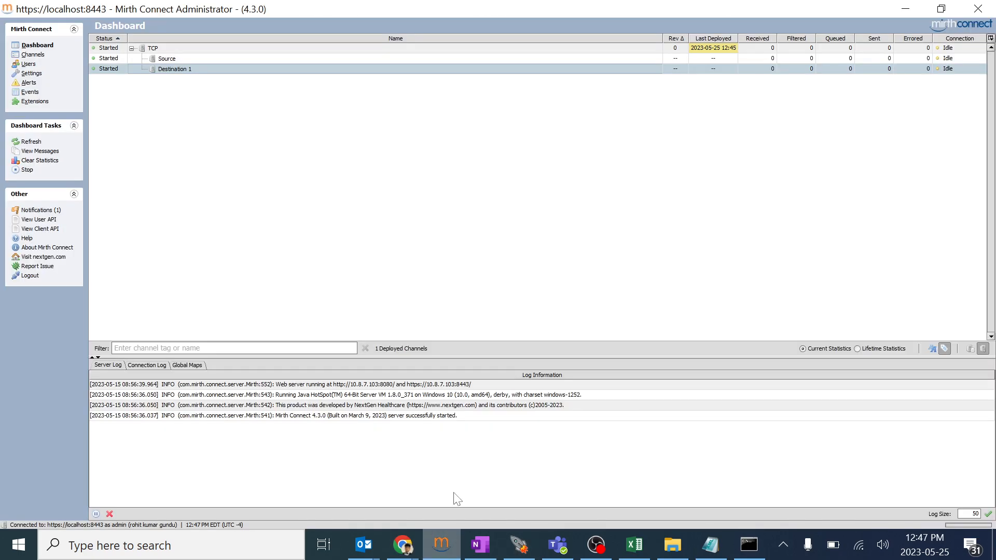
{"action": "left_click", "coordinate": [40, 55]}
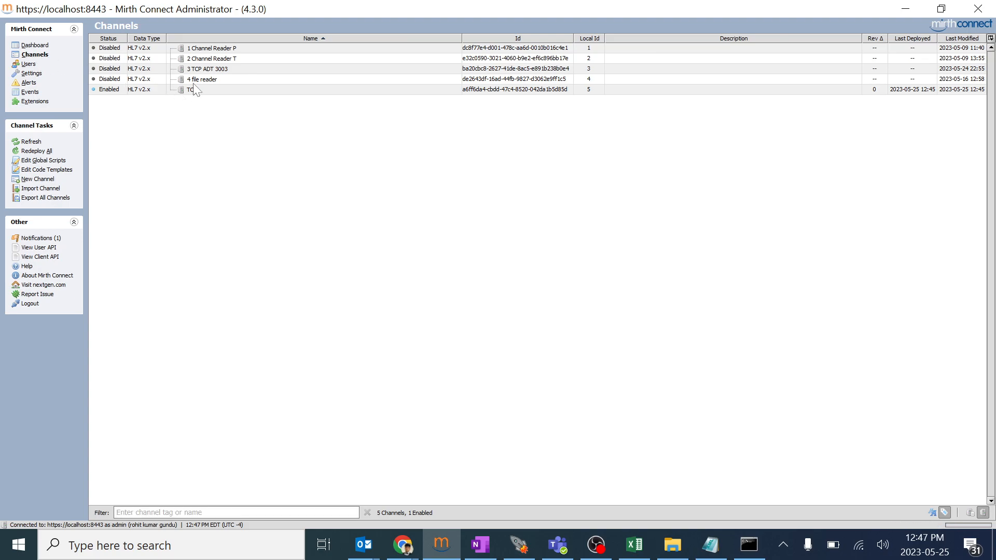
{"action": "left_click", "coordinate": [193, 89]}
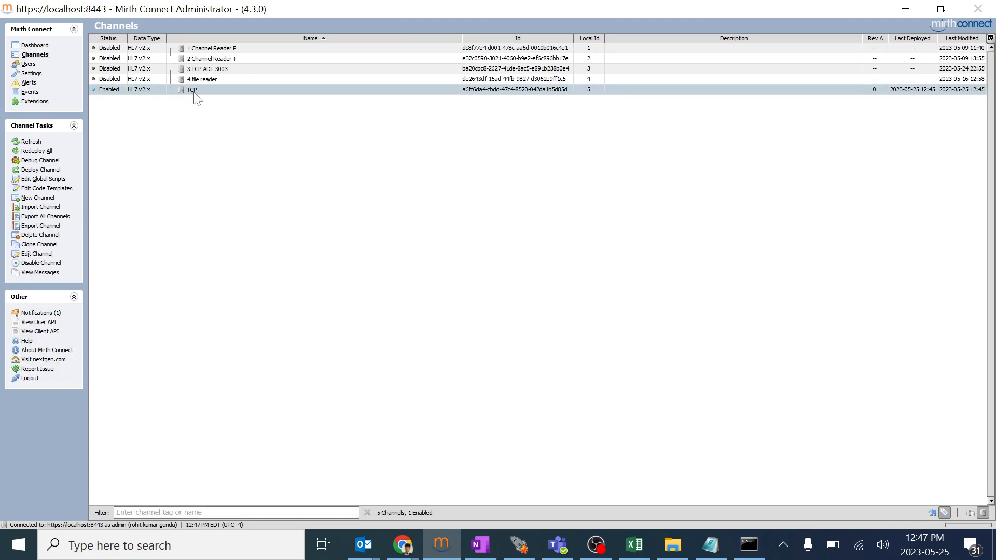
{"action": "double_click", "coordinate": [193, 92]}
{"action": "left_click", "coordinate": [133, 42]}
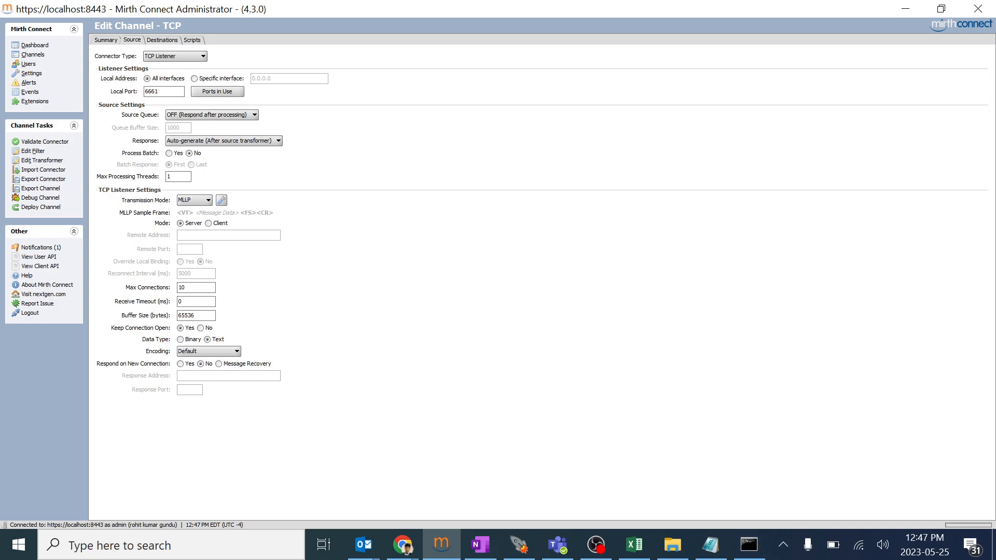
{"action": "left_click_drag", "start_coordinate": [159, 92], "coordinate": [144, 91]}
- Switch to Interface Explorer and set the client connection's port number to 6661
{"action": "left_click", "coordinate": [516, 543]}
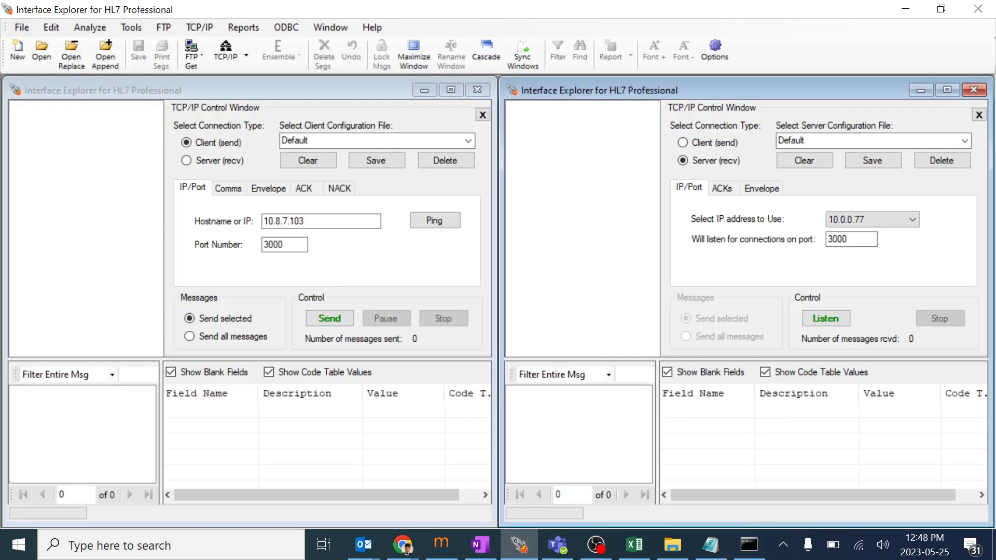
{"action": "left_click", "coordinate": [286, 245]}
{"action": "left_click_drag", "start_coordinate": [283, 245], "coordinate": [264, 244]}
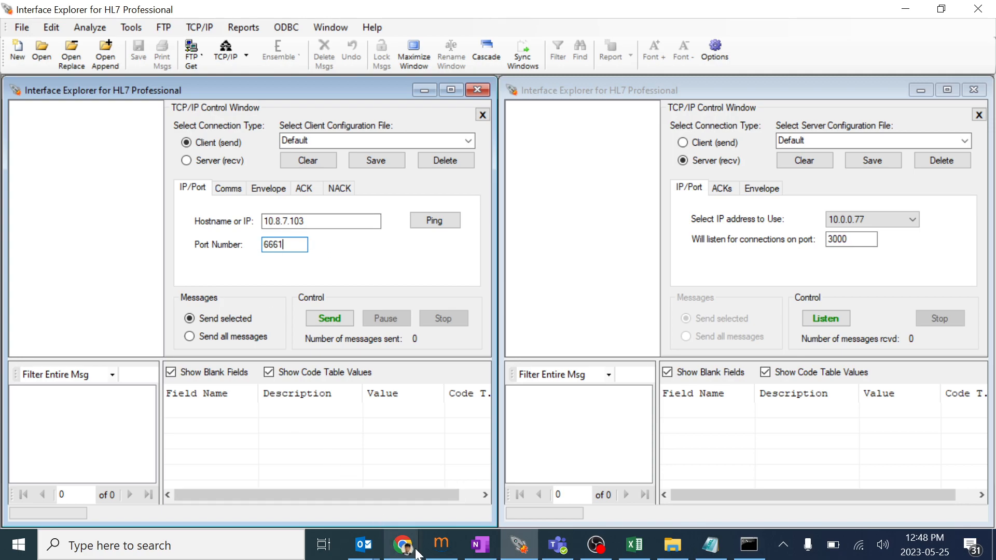
- In Mirth Connect, set the TCP Listener's local address to the specific interface 127.0.0.1, clearing the client hostname in Interface Explorer in between
{"action": "left_click", "coordinate": [441, 543]}
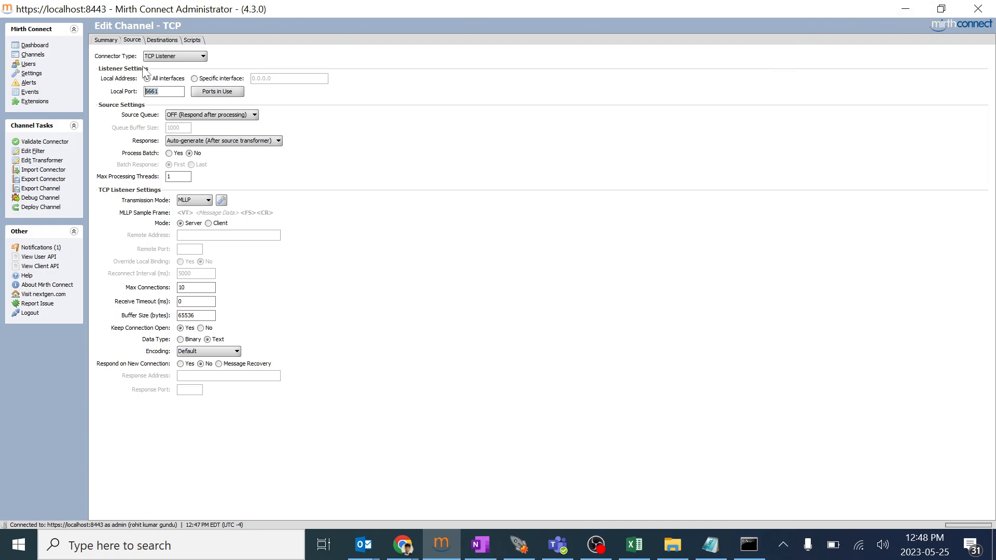
{"action": "left_click", "coordinate": [195, 78]}
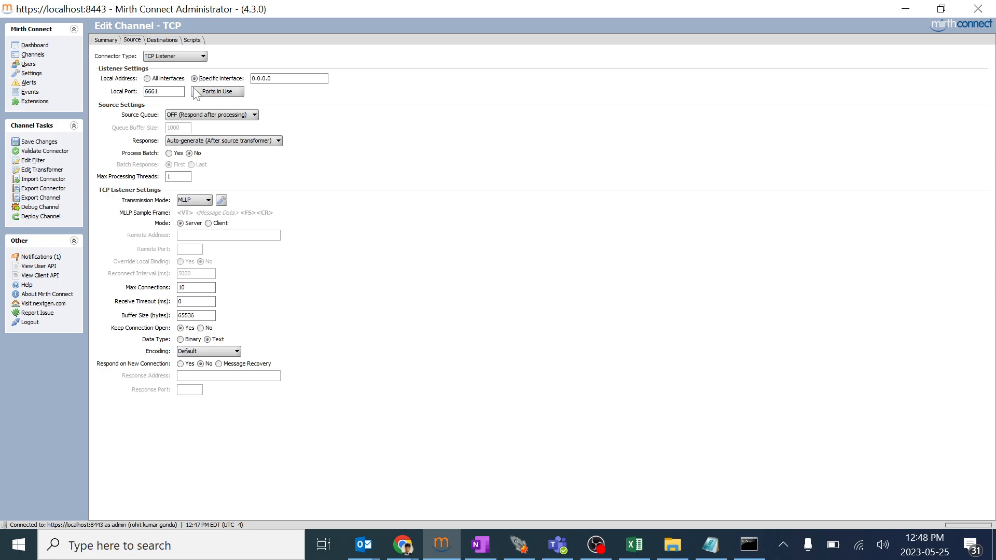
{"action": "left_click", "coordinate": [521, 542]}
{"action": "key", "text": "shift+Tab"}
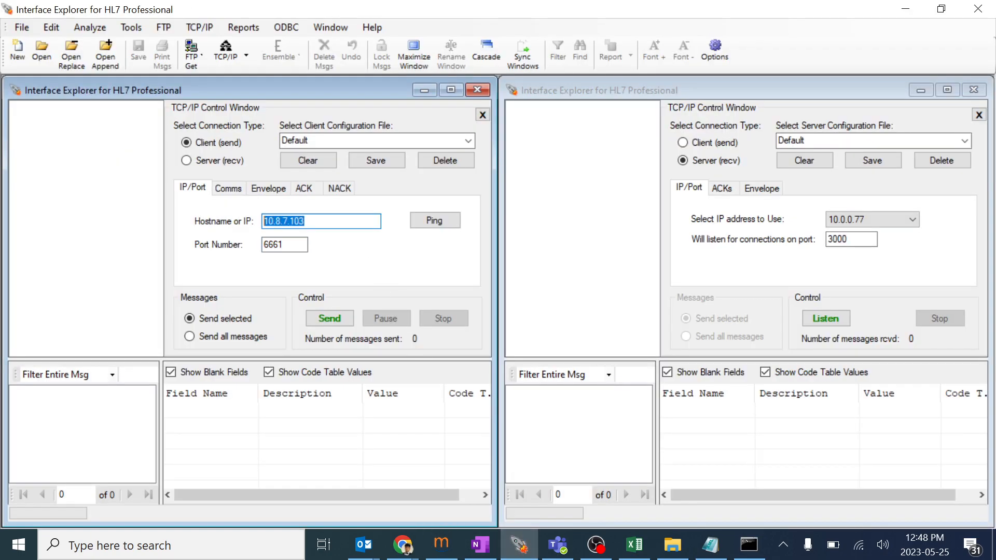
{"action": "left_click", "coordinate": [441, 532]}
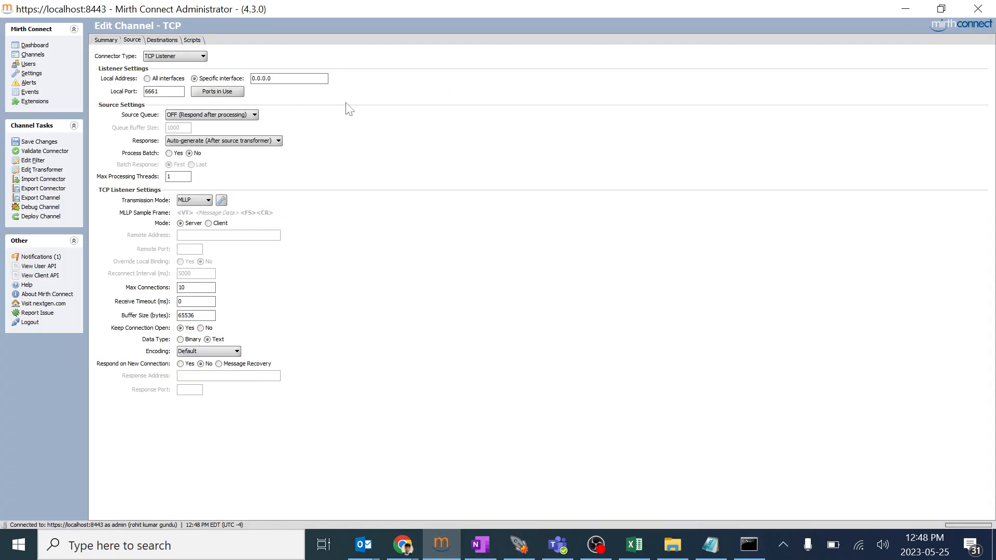
{"action": "key", "text": "BackSpace"}
{"action": "key", "text": "BackSpace"}
{"action": "type", "text": "127.0.0.1"}
- Set the Interface Explorer client's hostname to 127.0.0.1 and compare it with the listener address in Mirth Connect
{"action": "left_click", "coordinate": [519, 545]}
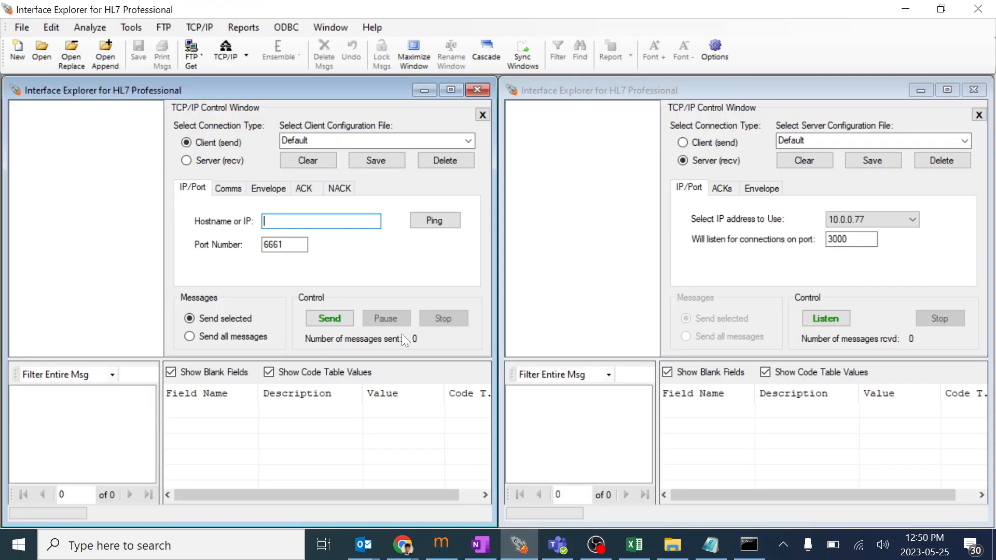
{"action": "type", "text": "127.0.0.1"}
{"action": "left_click", "coordinate": [442, 547]}
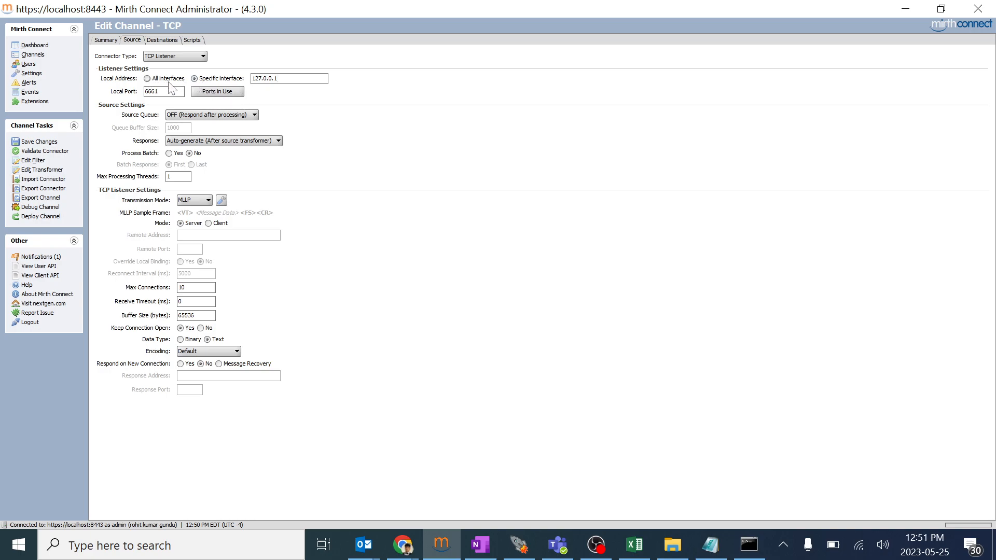
- Switch to Interface Explorer, ping 127.0.0.1 from the client connection, return to Mirth Connect and close the ping dialog
{"action": "left_click", "coordinate": [518, 545]}
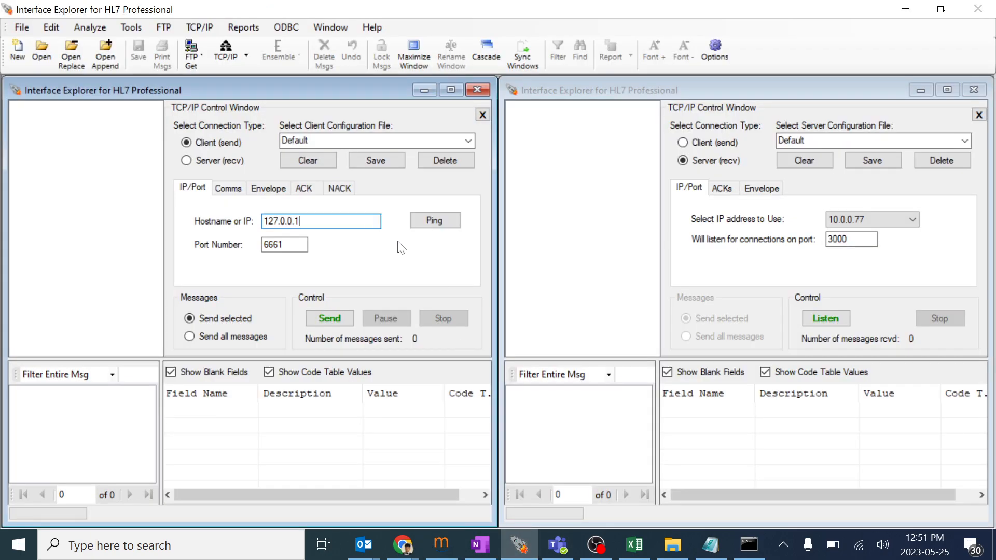
{"action": "left_click", "coordinate": [431, 220]}
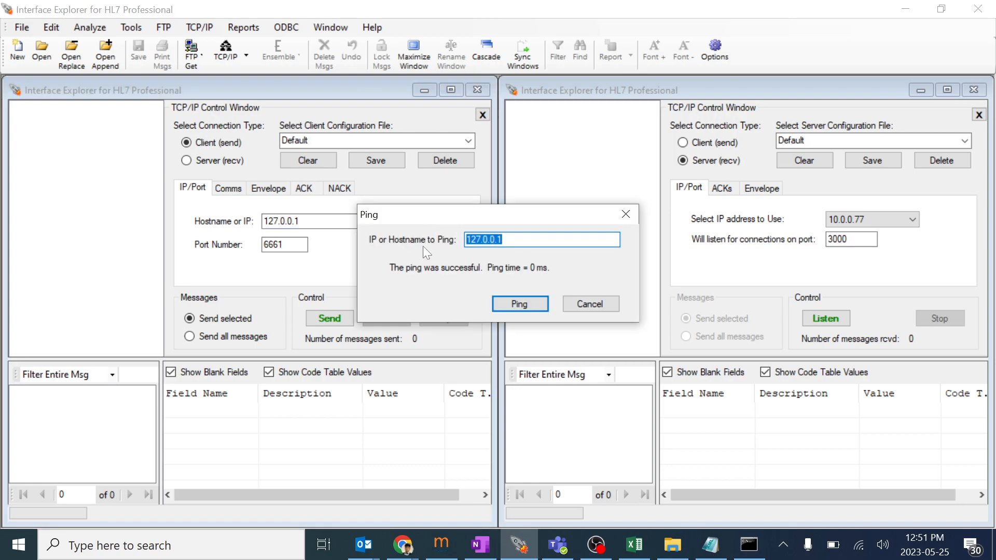
{"action": "left_click_drag", "start_coordinate": [394, 268], "coordinate": [551, 267]}
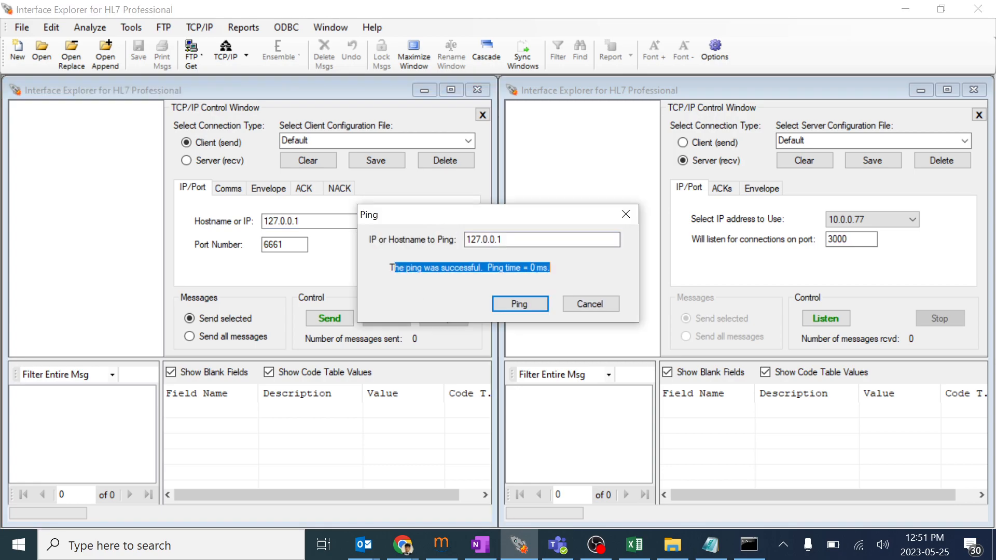
{"action": "left_click", "coordinate": [441, 545]}
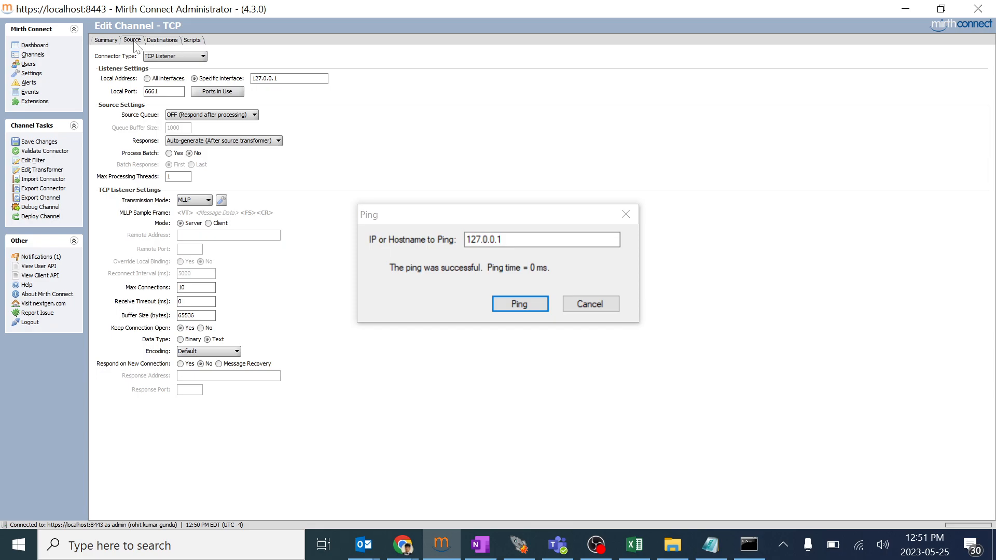
{"action": "left_click", "coordinate": [624, 214]}
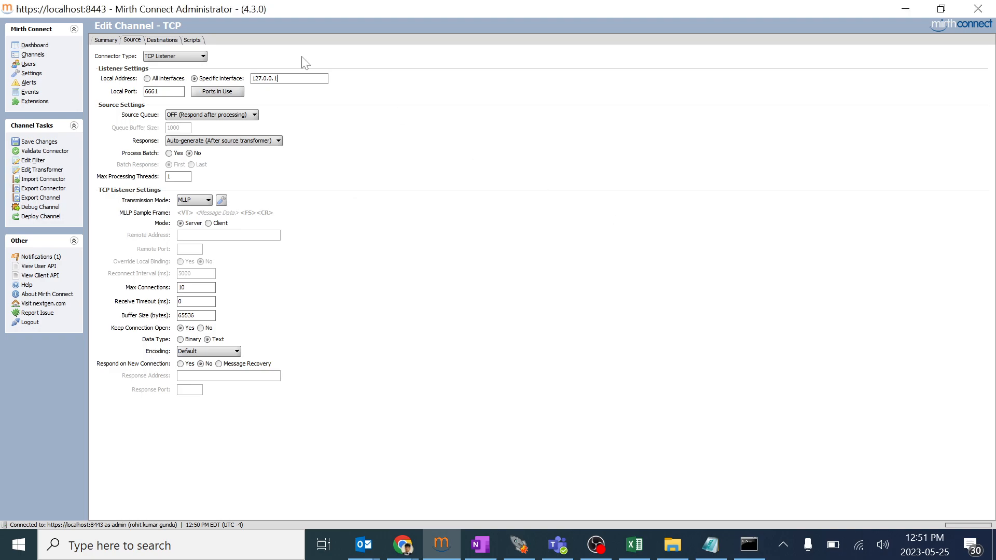
- Review the remote address of Destination 1's TCP Sender, and switch to Interface Explorer to compare it with the server's IP address
{"action": "left_click", "coordinate": [160, 40]}
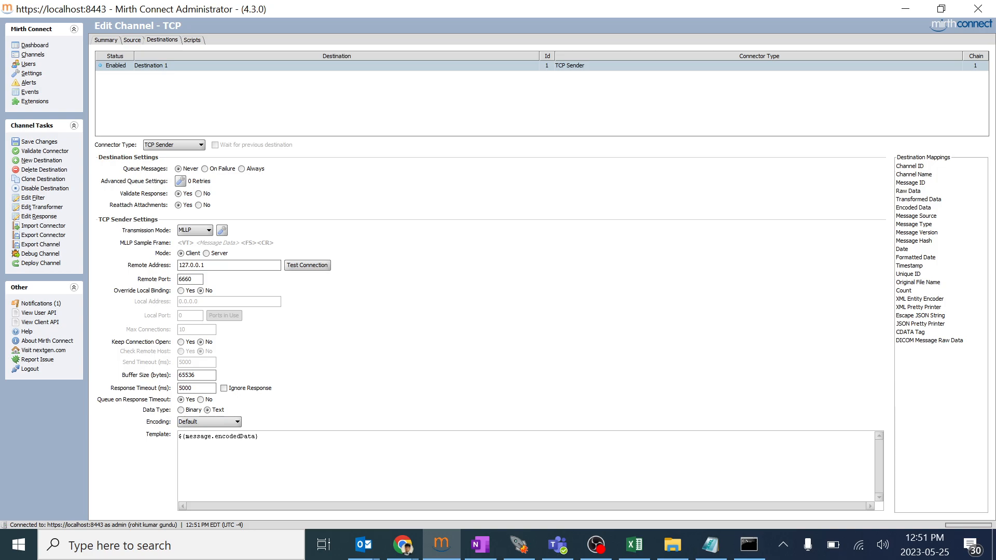
{"action": "left_click_drag", "start_coordinate": [203, 265], "coordinate": [178, 266]}
{"action": "left_click", "coordinate": [519, 544]}
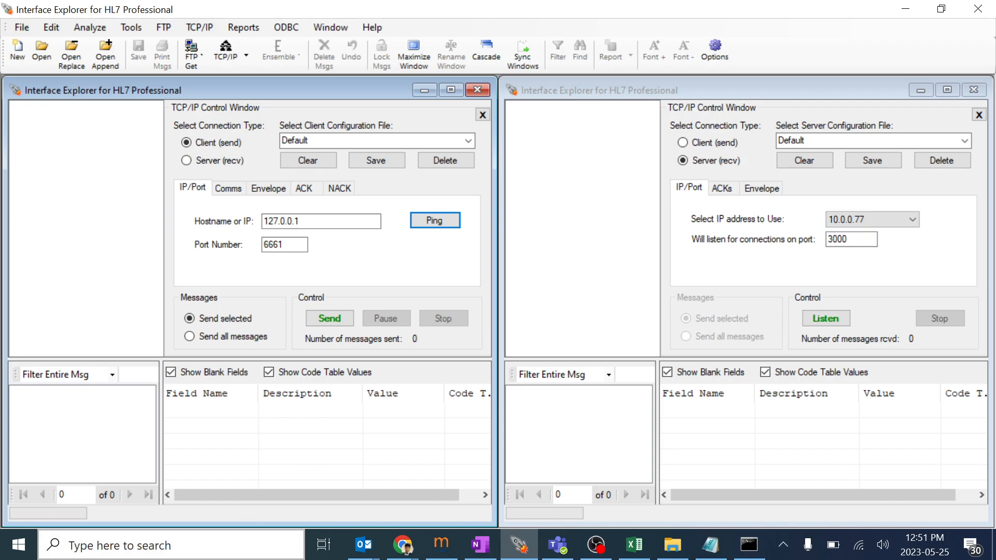
- Open Command Prompt, run ipconfig to look up the Wi-Fi adapter's IPv4 address, and return to Interface Explorer
{"action": "left_click", "coordinate": [156, 545]}
{"action": "type", "text": "cmd"}
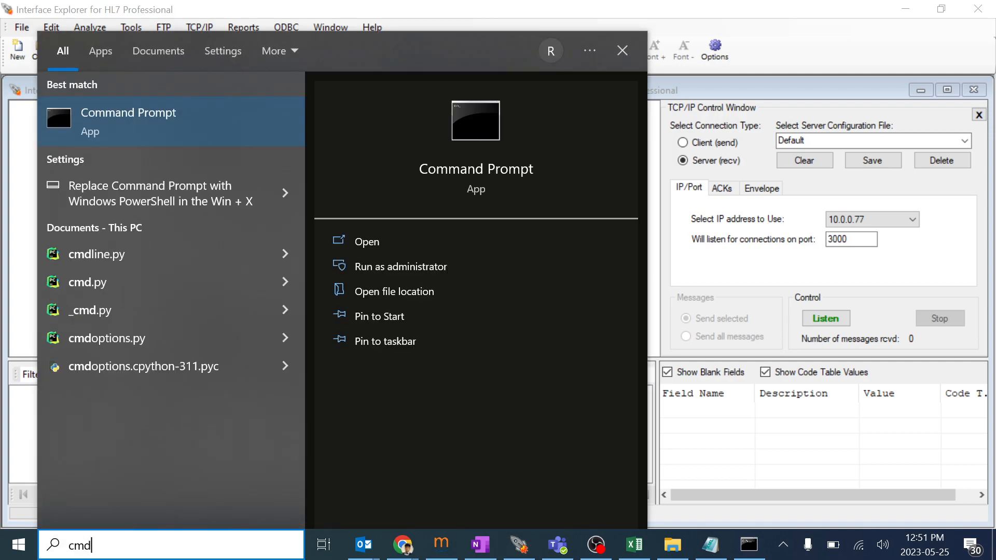
{"action": "key", "text": "Return"}
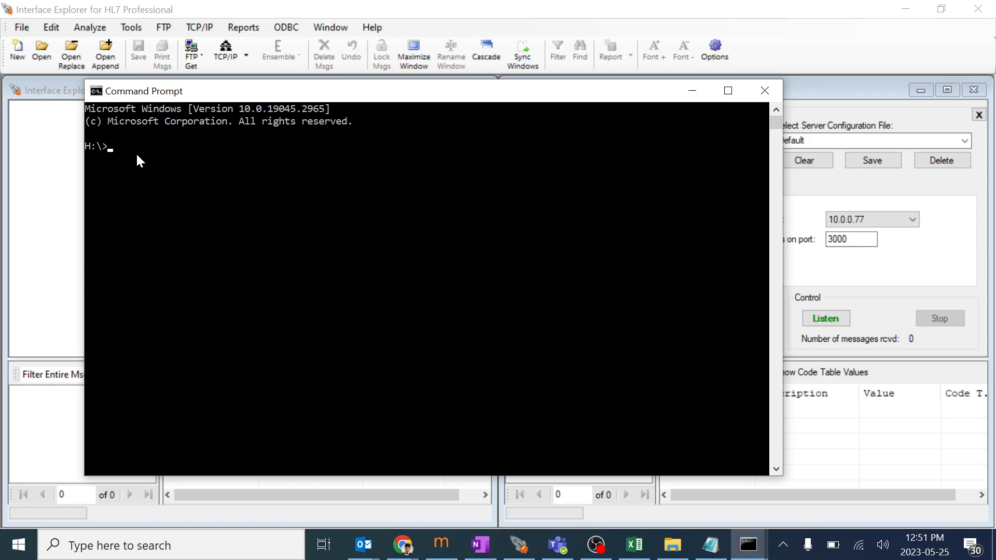
{"action": "type", "text": "ipconfig"}
{"action": "key", "text": "Return"}
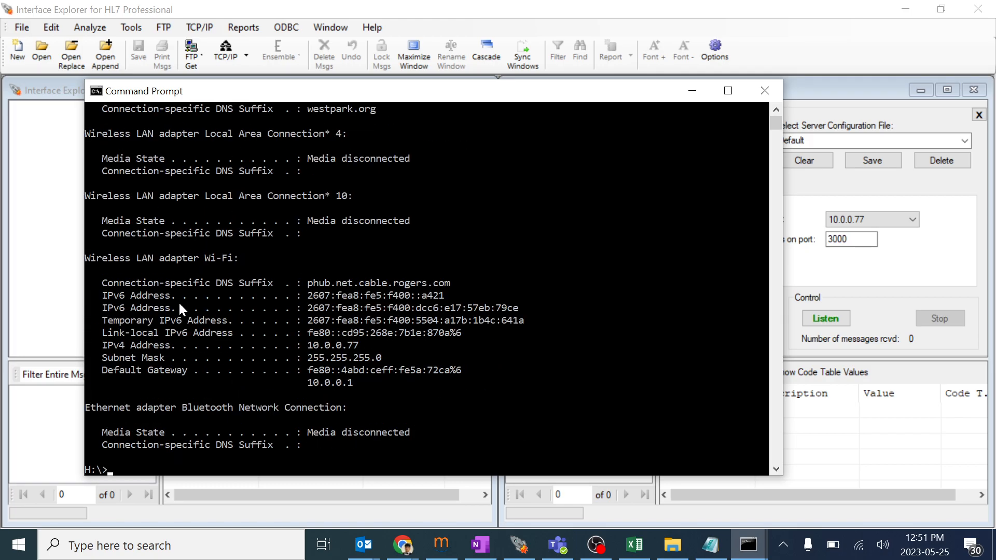
{"action": "left_click_drag", "start_coordinate": [100, 346], "coordinate": [370, 351]}
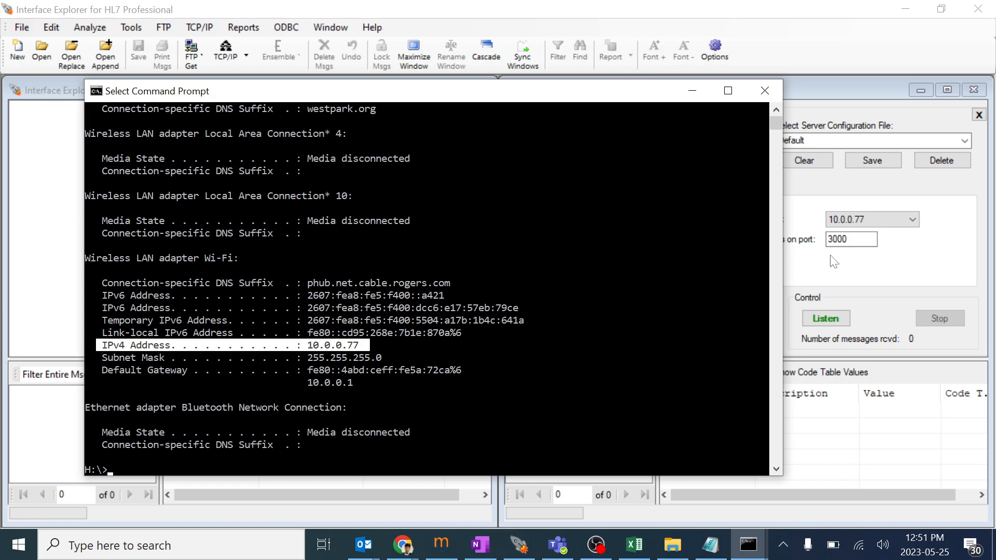
{"action": "left_click", "coordinate": [883, 262]}
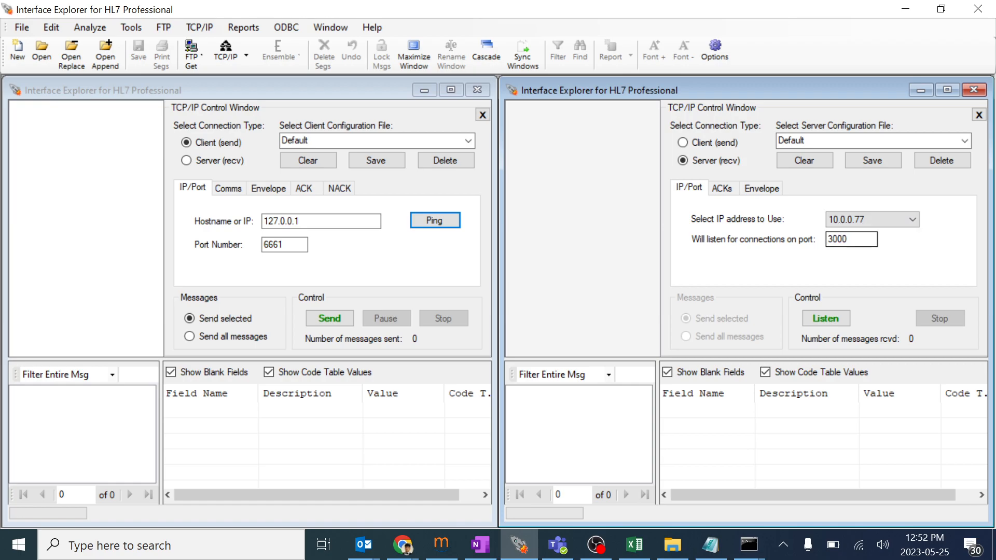
- In Mirth Connect, set Destination 1's remote address to 10.0.0.77 and check it against the IPv4 address in Command Prompt
{"action": "left_click", "coordinate": [440, 544]}
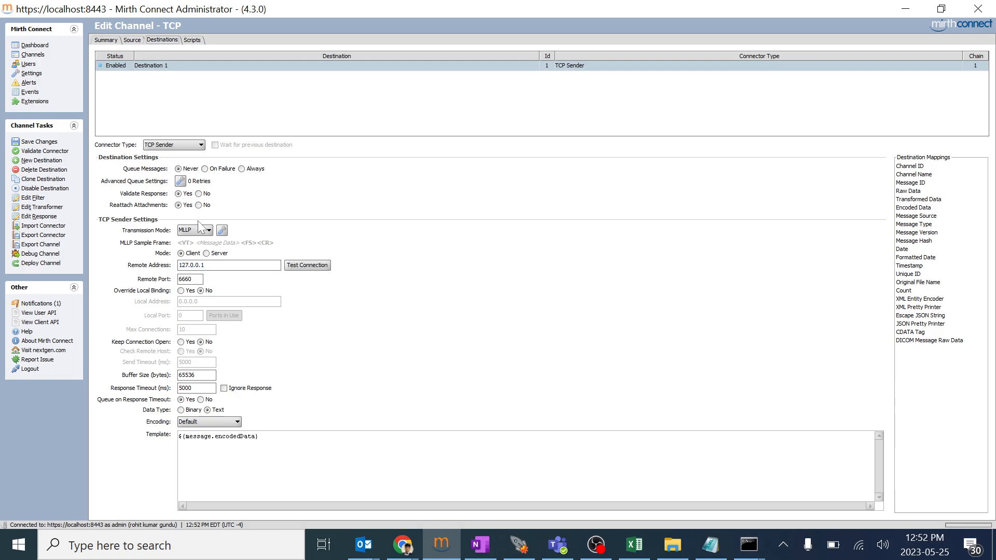
{"action": "left_click_drag", "start_coordinate": [206, 266], "coordinate": [152, 266]}
{"action": "type", "text": "1"}
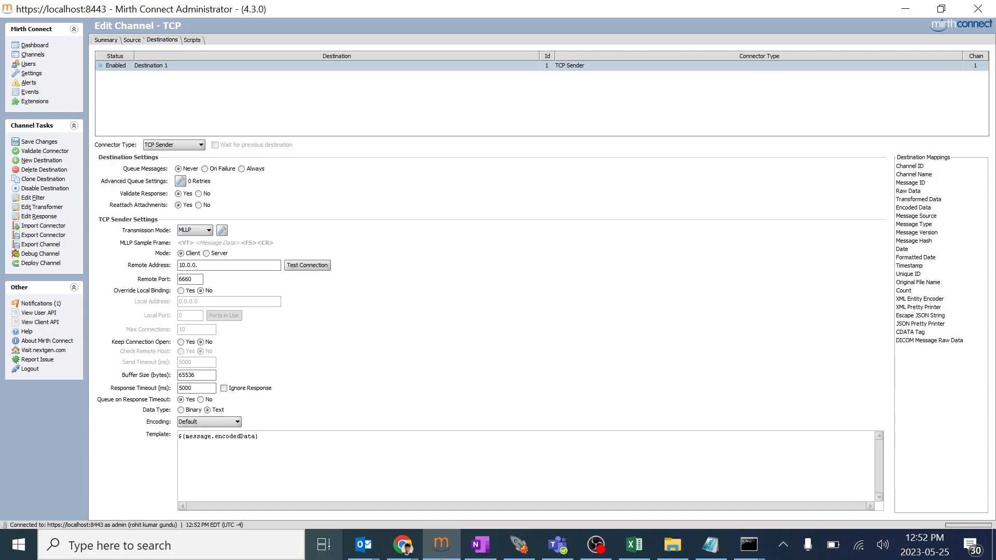
{"action": "left_click", "coordinate": [519, 546]}
{"action": "left_click", "coordinate": [519, 550]}
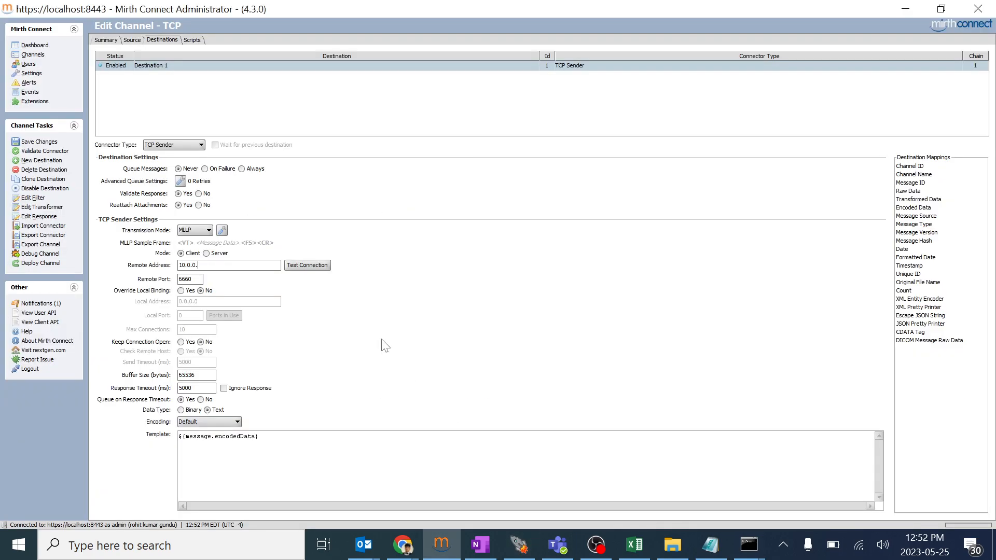
{"action": "type", "text": "77"}
{"action": "mouse_move", "coordinate": [746, 545]}
{"action": "left_click", "coordinate": [830, 472]}
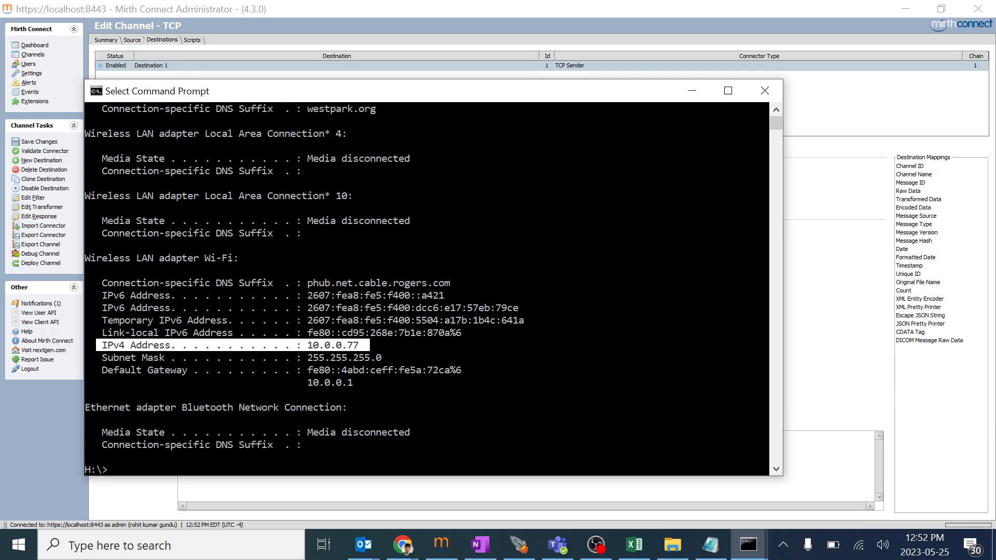
{"action": "left_click", "coordinate": [802, 149]}
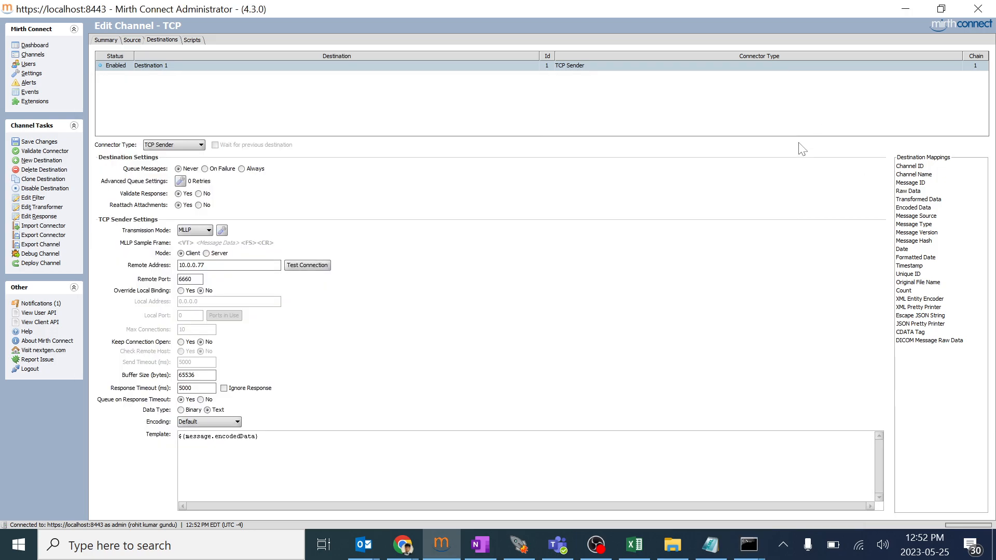
- Check the server's listening port in Interface Explorer, set Destination 1's remote port to 3000 in Mirth Connect and test the connection
{"action": "left_click", "coordinate": [519, 543]}
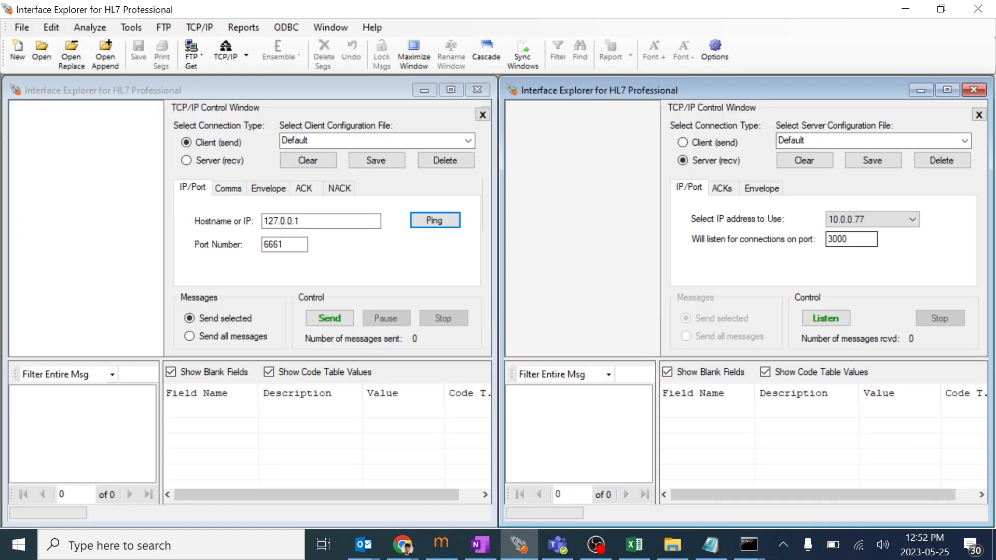
{"action": "left_click", "coordinate": [519, 544]}
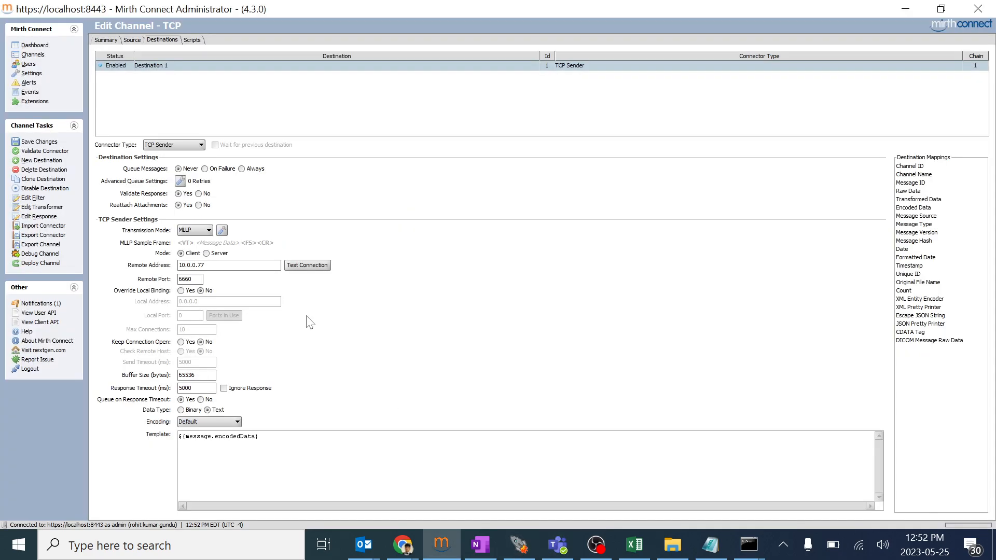
{"action": "left_click", "coordinate": [195, 279]}
{"action": "left_click", "coordinate": [305, 267]}
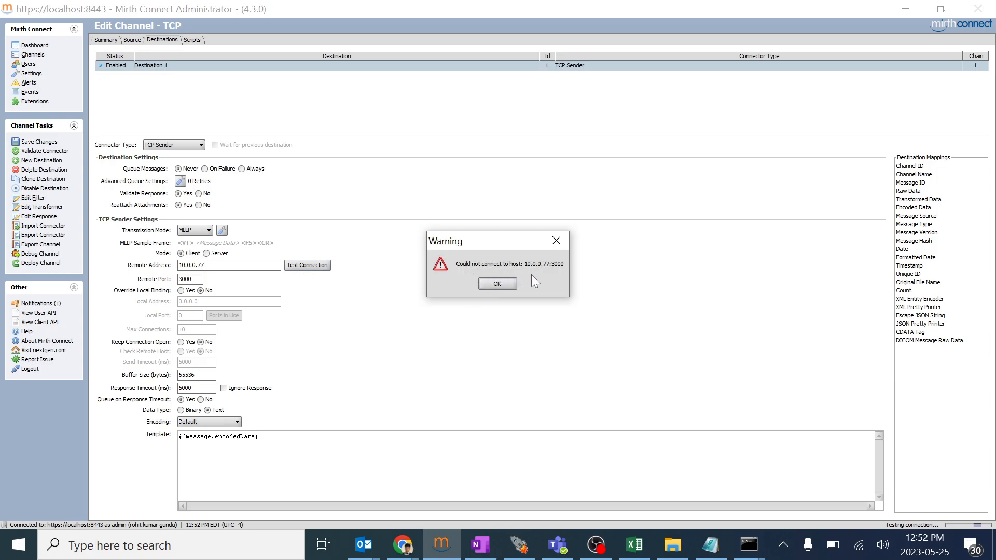
- Dismiss the connection warning, switch to Interface Explorer and start the server listening on 10.0.0.77 port 3000
{"action": "left_click", "coordinate": [498, 282]}
{"action": "left_click", "coordinate": [519, 544]}
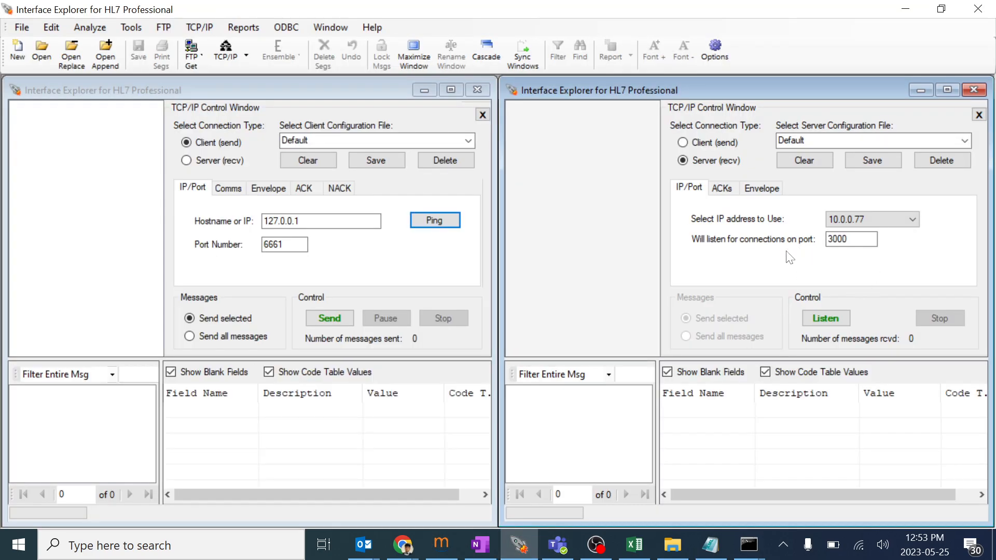
{"action": "left_click", "coordinate": [826, 317]}
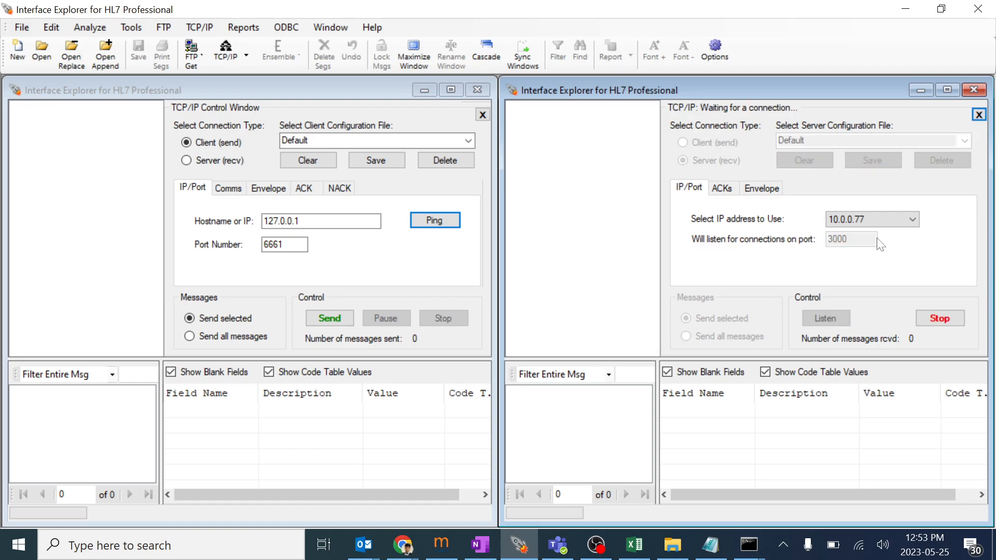
- Return to Mirth Connect, look over the channel's source settings and retest Destination 1's connection to 10.0.0.77 port 3000
{"action": "left_click", "coordinate": [441, 545]}
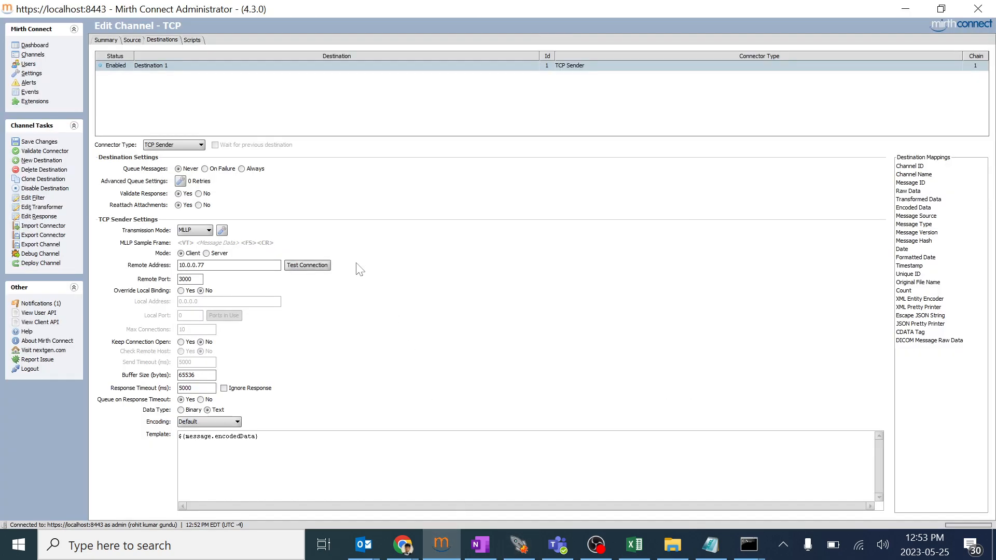
{"action": "left_click", "coordinate": [131, 41]}
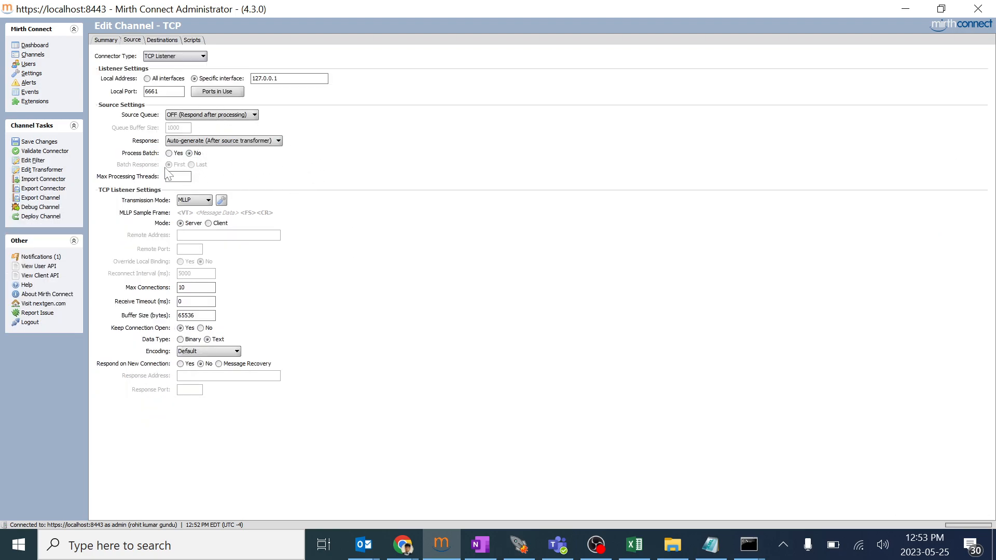
{"action": "left_click", "coordinate": [161, 42]}
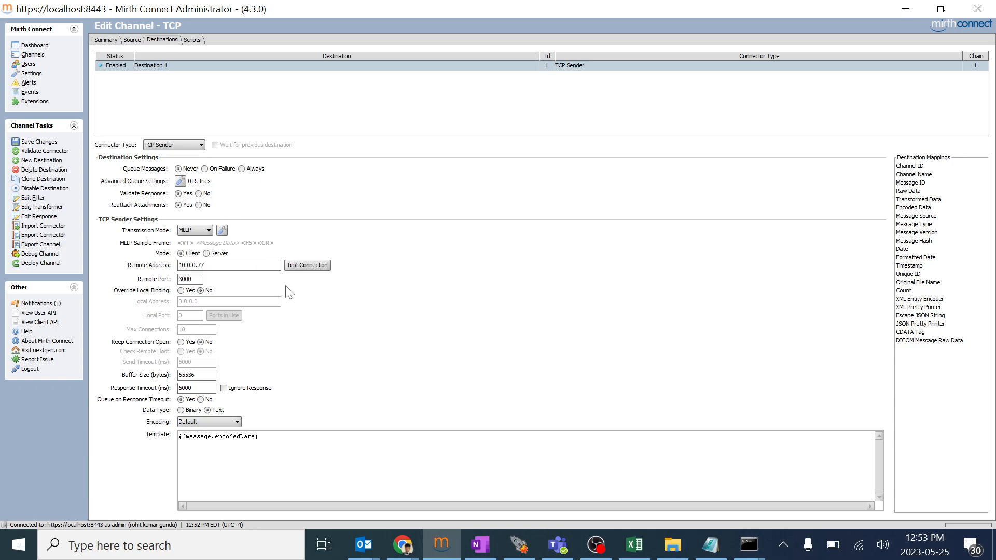
{"action": "left_click", "coordinate": [320, 266]}
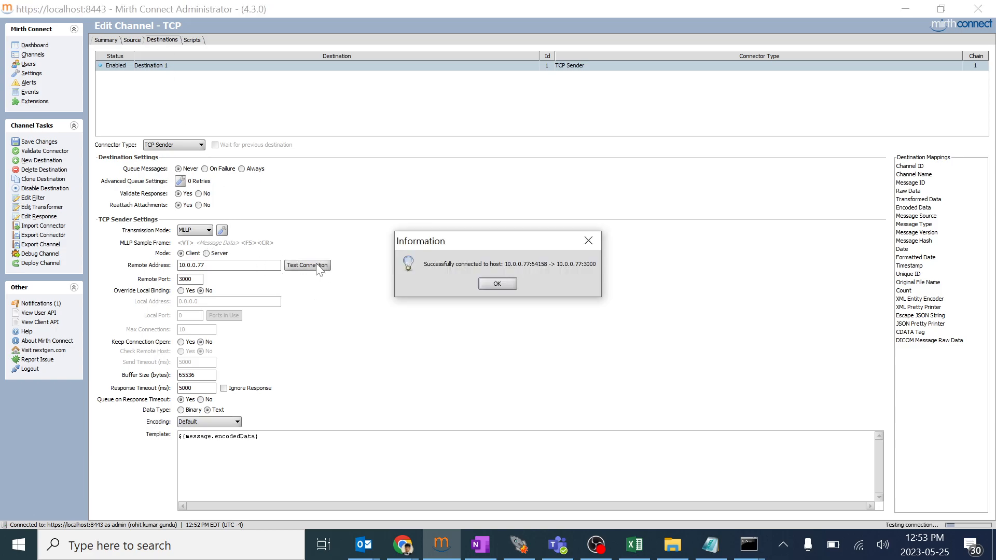
{"action": "left_click", "coordinate": [496, 285]}
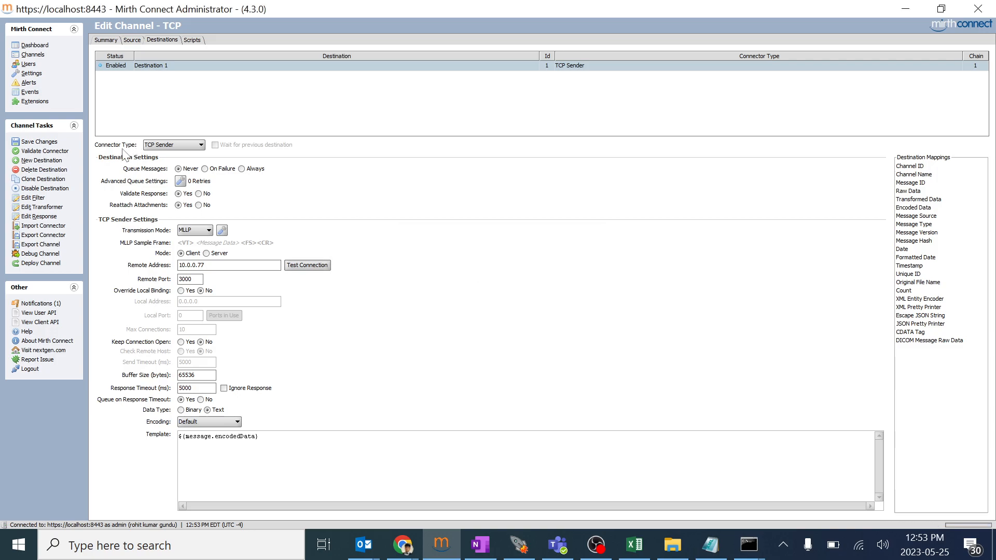
- Save the TCP channel's changes and deploy the channel
{"action": "left_click", "coordinate": [49, 143]}
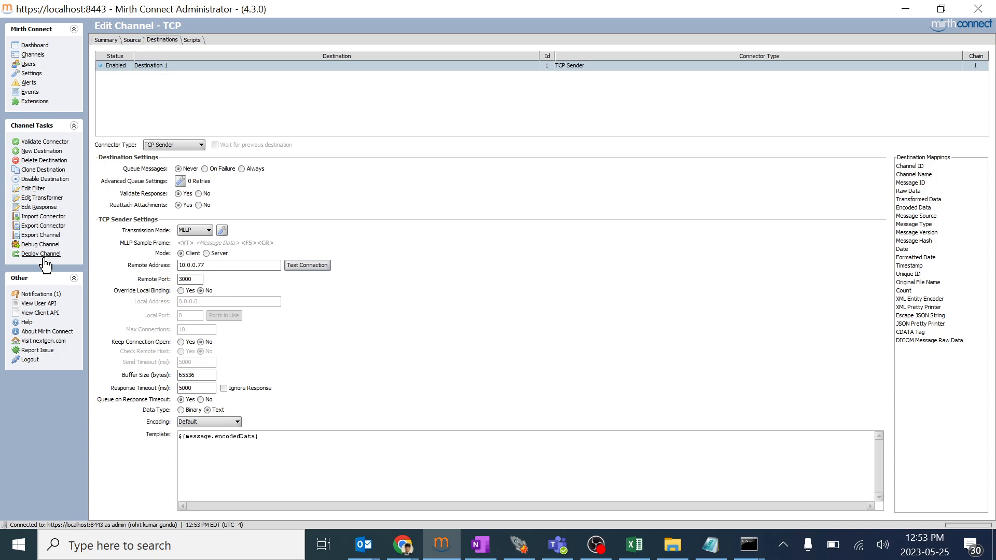
{"action": "left_click", "coordinate": [45, 255]}
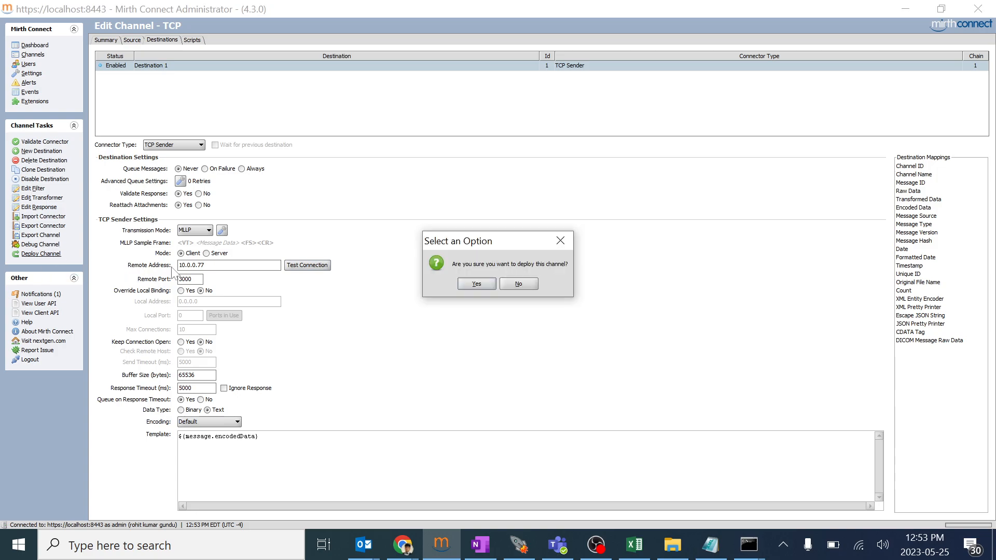
{"action": "left_click", "coordinate": [479, 285]}
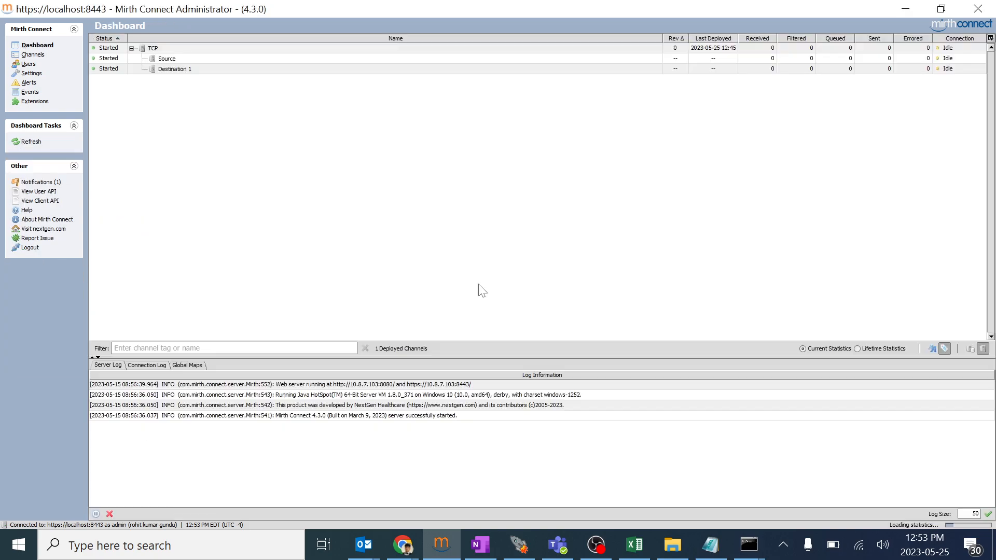
{"action": "left_click", "coordinate": [131, 48]}
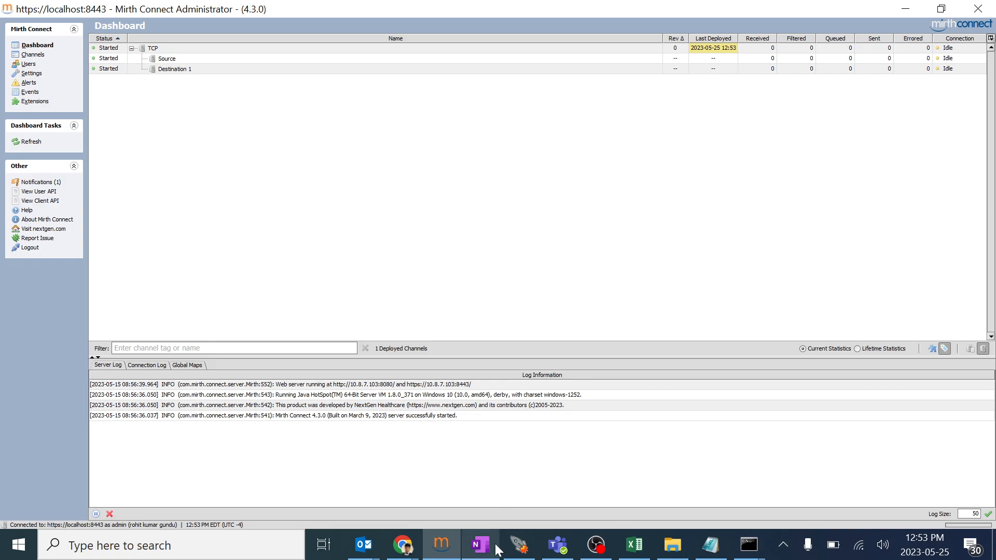
- Switch to Chrome, open a new browser tab, and close the Google search and YouTube results tabs
{"action": "left_click", "coordinate": [519, 544]}
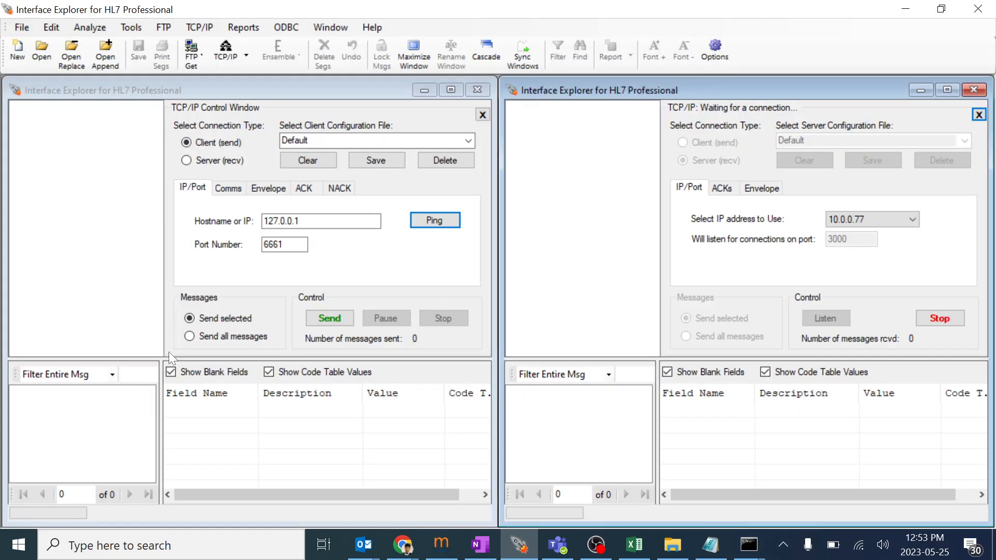
{"action": "left_click", "coordinate": [403, 544]}
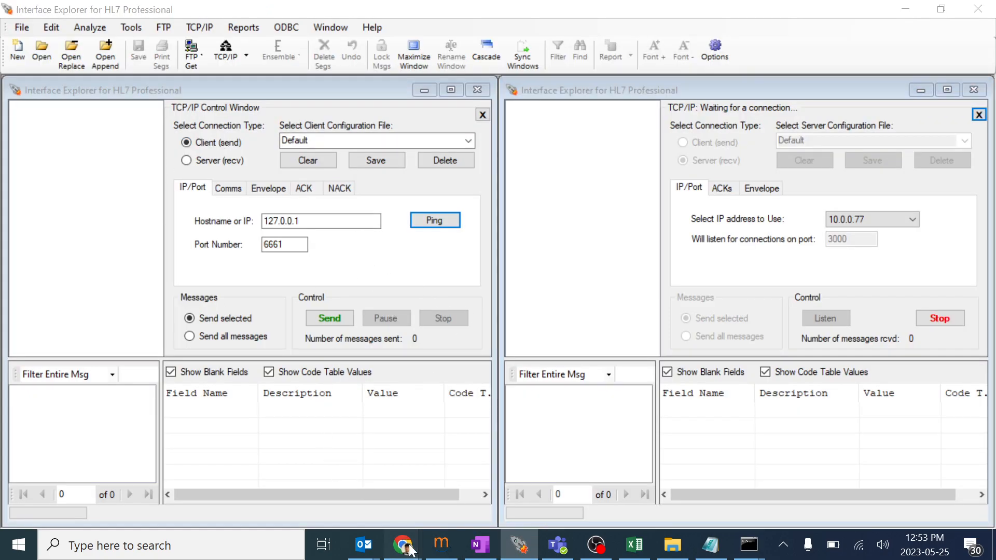
{"action": "left_click", "coordinate": [372, 497]}
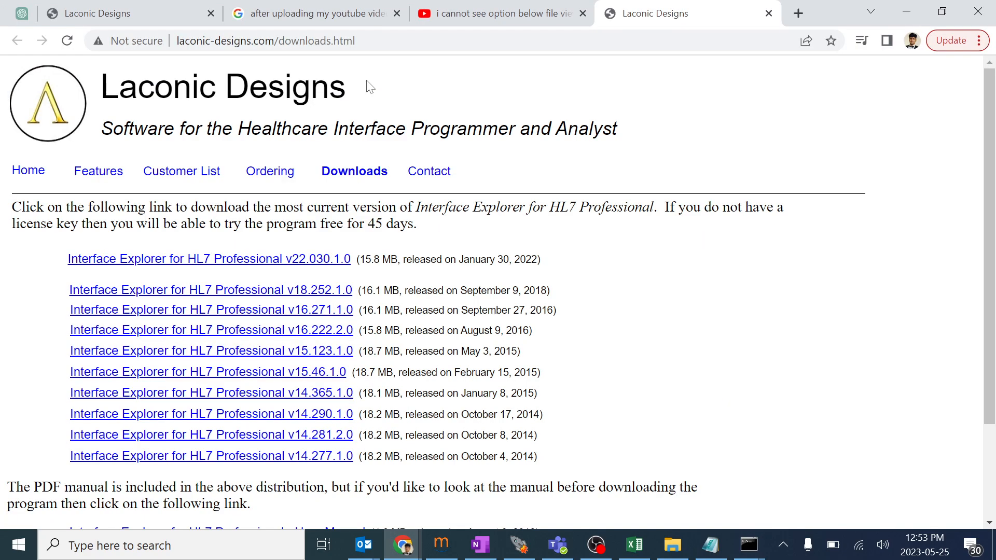
{"action": "left_click", "coordinate": [798, 13]}
{"action": "left_click", "coordinate": [405, 13]}
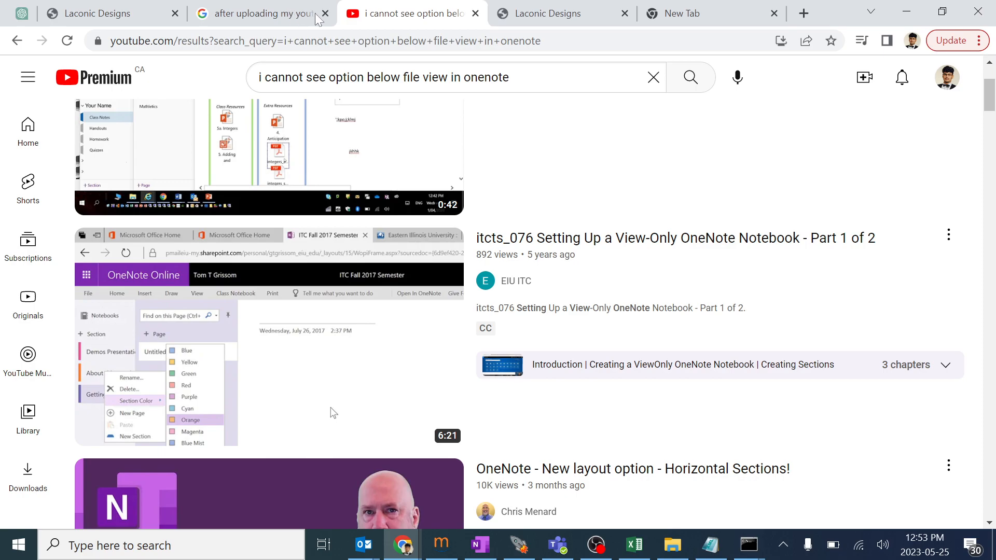
{"action": "left_click", "coordinate": [325, 13]}
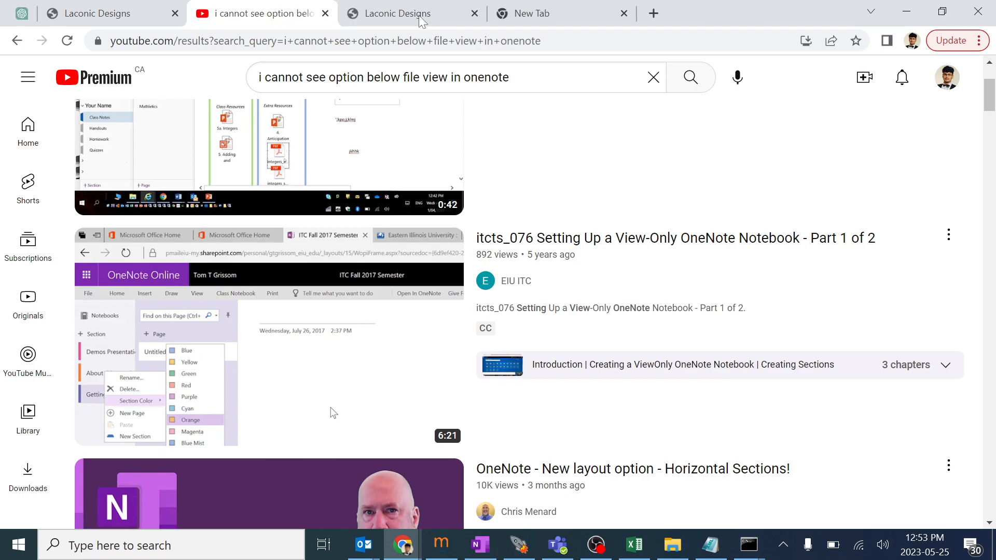
{"action": "left_click", "coordinate": [325, 14]}
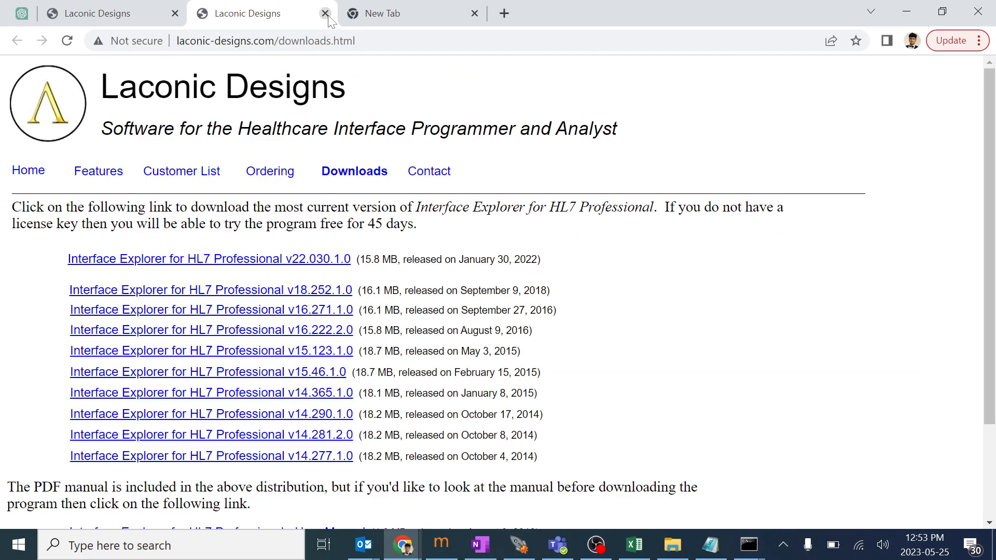
{"action": "left_click", "coordinate": [371, 21]}
- Search Google for "download sample hl7 file" in the new tab
{"action": "left_click", "coordinate": [119, 40]}
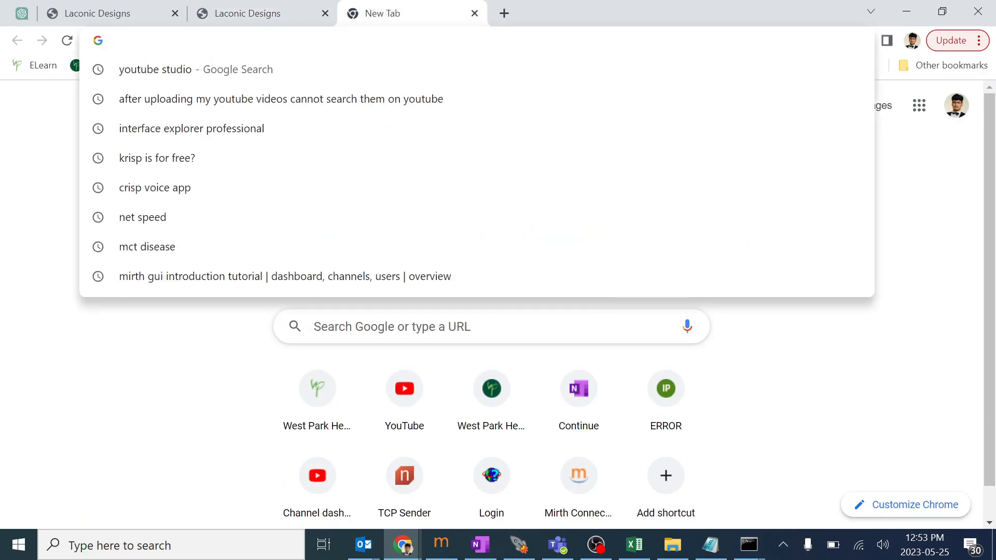
{"action": "type", "text": "dow"}
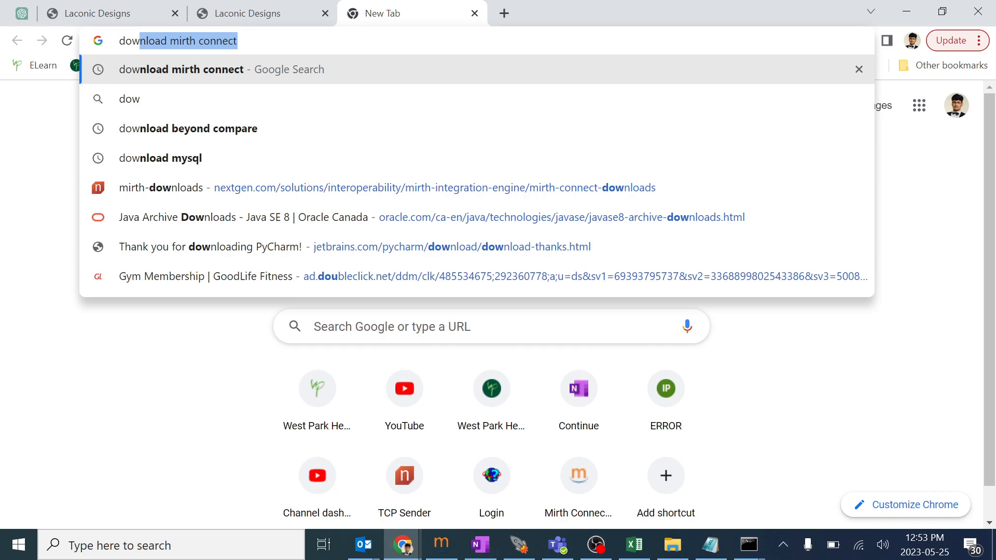
{"action": "type", "text": "nload sa"}
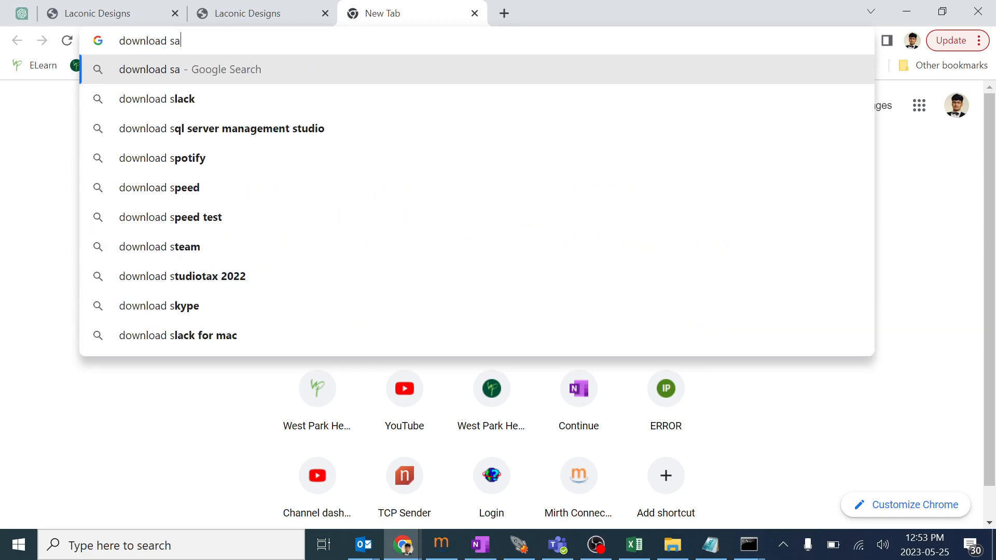
{"action": "type", "text": "mple hl"}
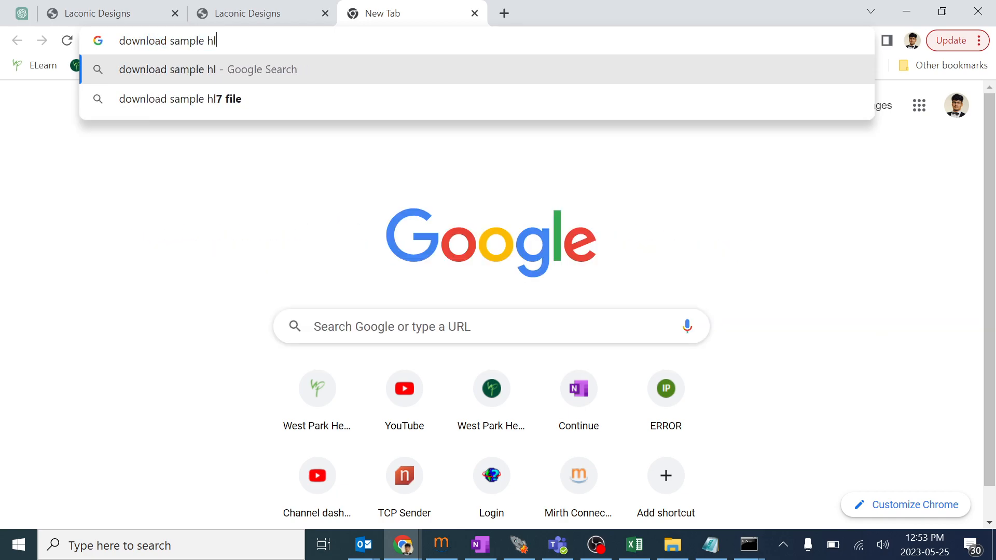
{"action": "key", "text": "Down"}
{"action": "key", "text": "Return"}
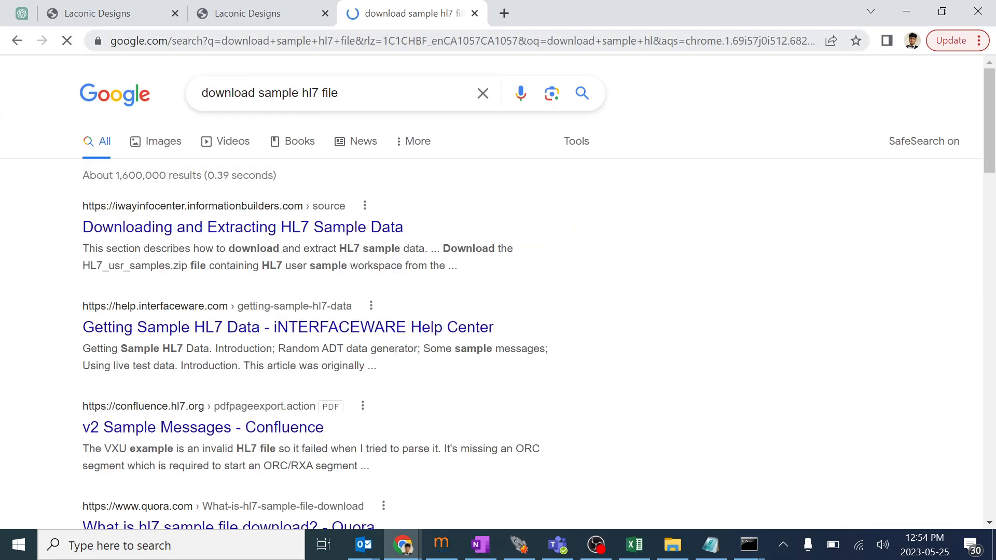
- Open the "Downloading and Extracting HL7 Sample Data" result and review its procedure for downloading and extracting HL7 user samples
{"action": "left_click", "coordinate": [251, 224]}
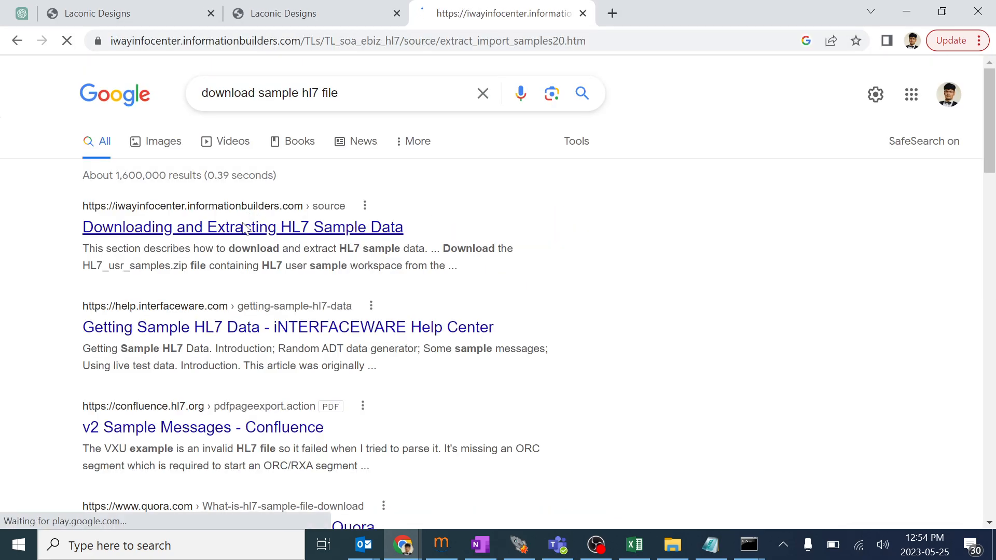
{"action": "scroll", "coordinate": [254, 246], "scroll_direction": "down", "scroll_amount": 1}
{"action": "scroll", "coordinate": [254, 246], "scroll_direction": "up", "scroll_amount": 1}
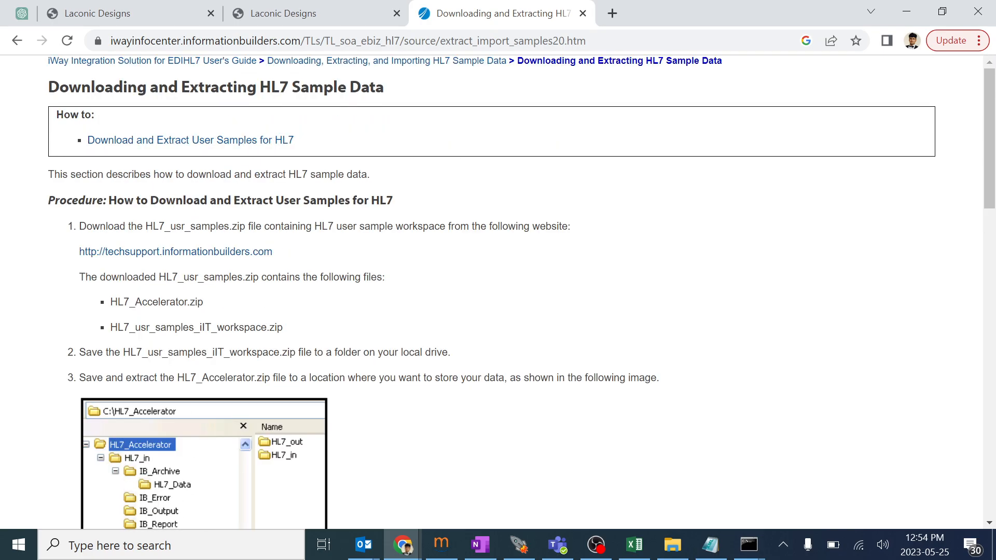
{"action": "left_click", "coordinate": [190, 143]}
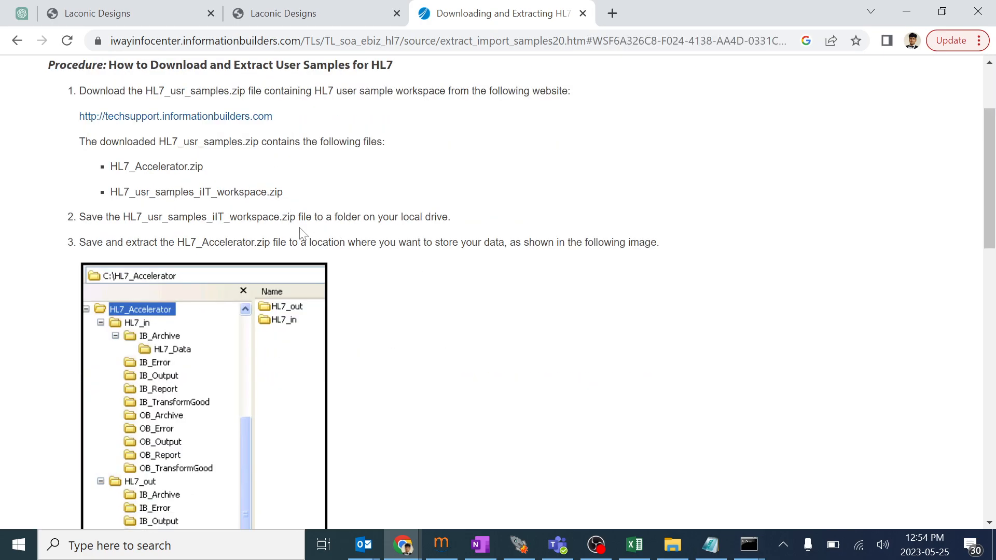
{"action": "scroll", "coordinate": [303, 233], "scroll_direction": "down", "scroll_amount": 15}
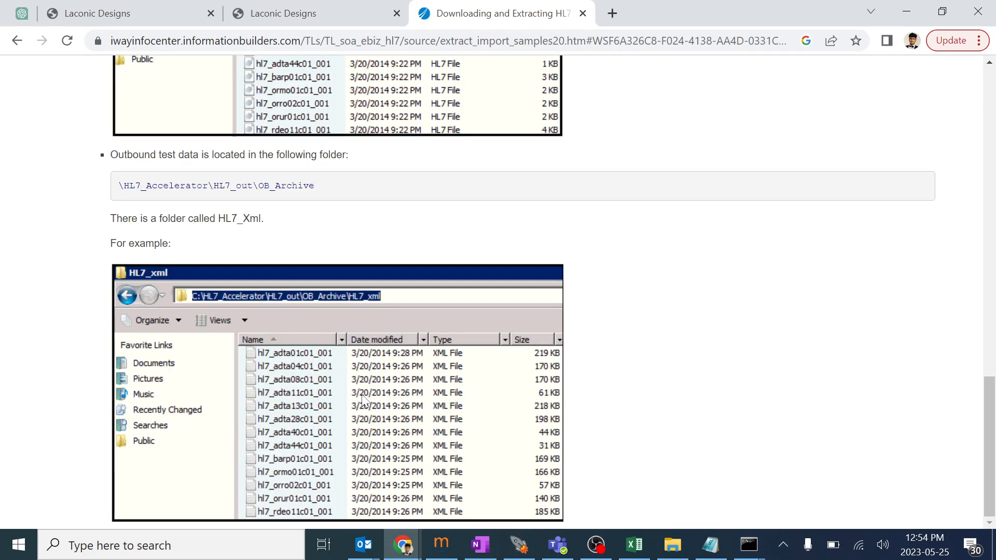
{"action": "scroll", "coordinate": [363, 389], "scroll_direction": "up", "scroll_amount": 10}
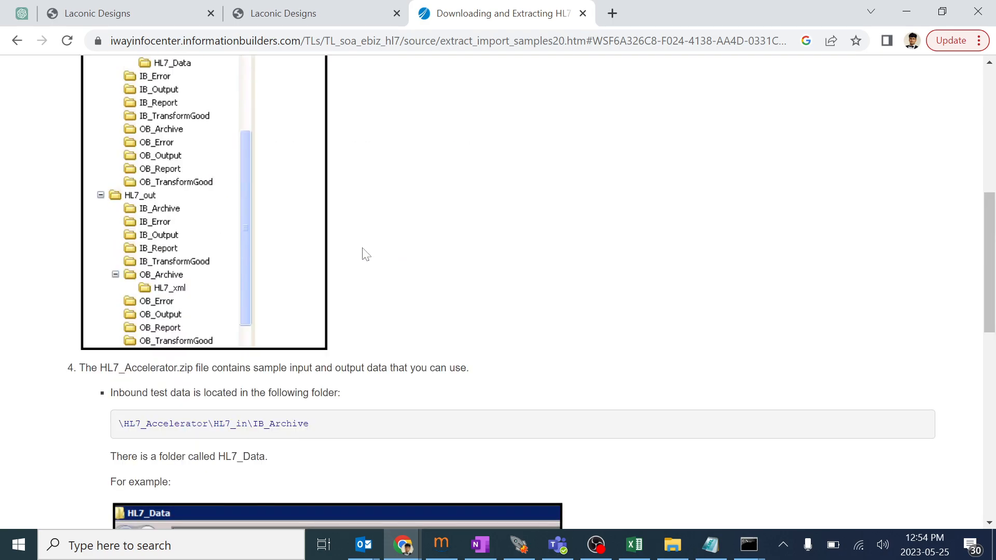
{"action": "scroll", "coordinate": [365, 253], "scroll_direction": "up", "scroll_amount": 8}
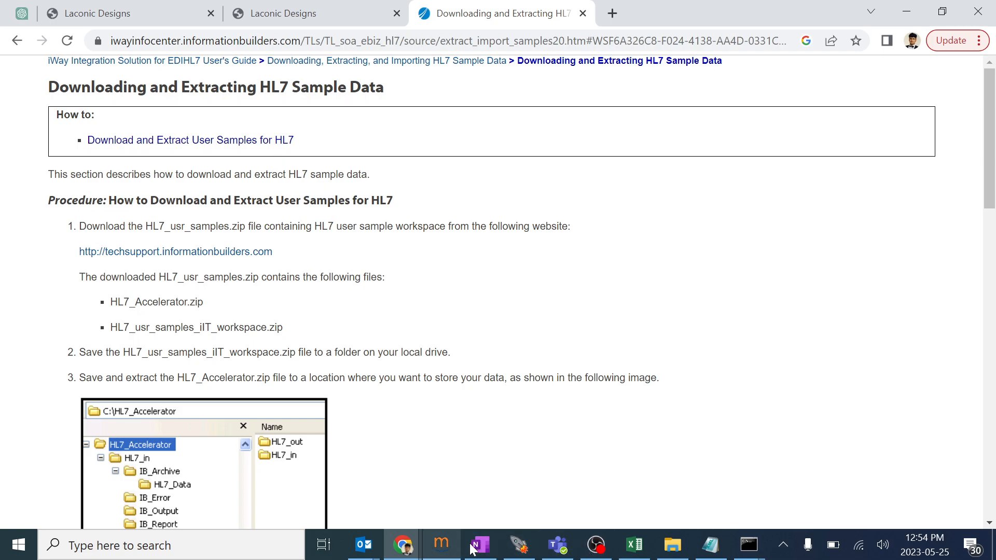
- Switch to Interface Explorer and, for the client window, browse to the Sample hl7 msgs folder on the H: drive to open a file
{"action": "left_click", "coordinate": [530, 555]}
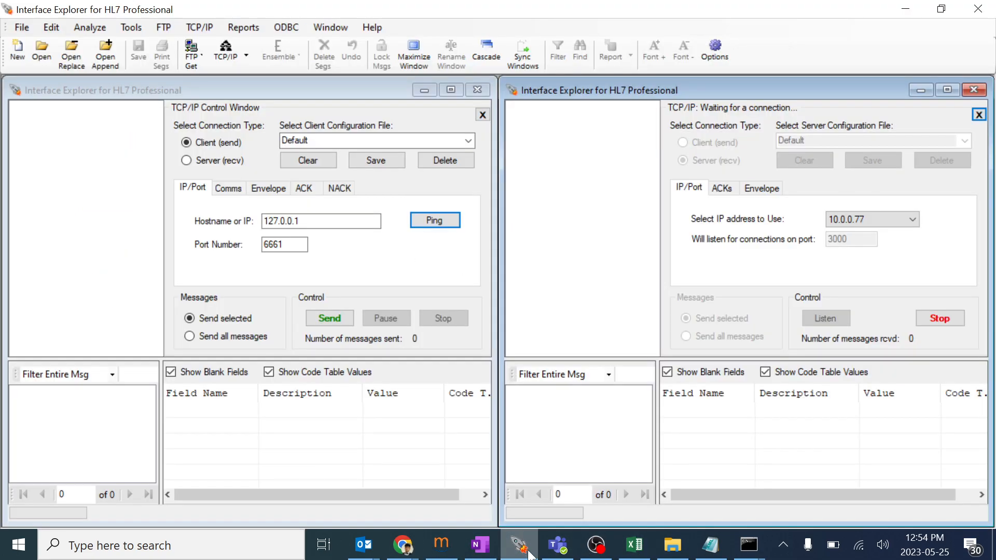
{"action": "left_click", "coordinate": [78, 167]}
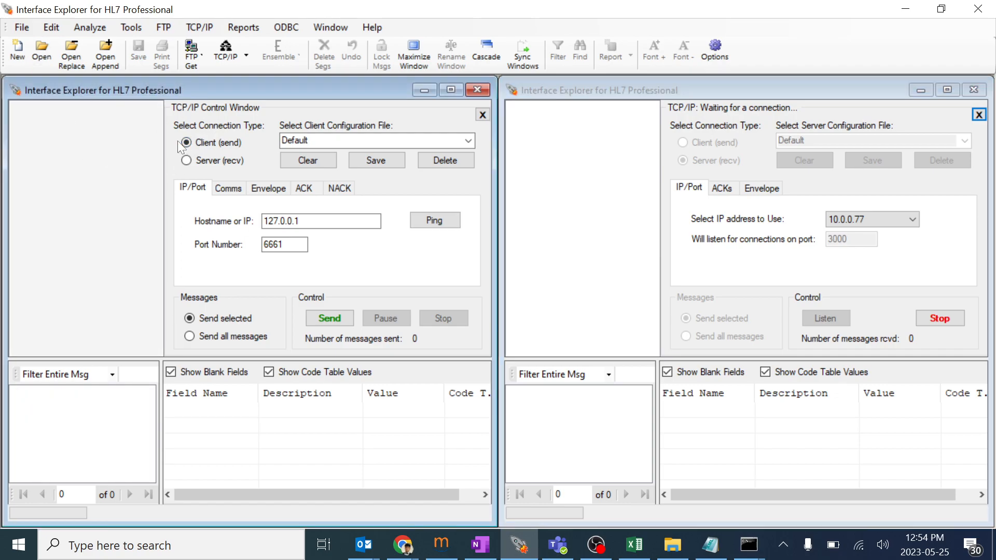
{"action": "left_click", "coordinate": [534, 90]}
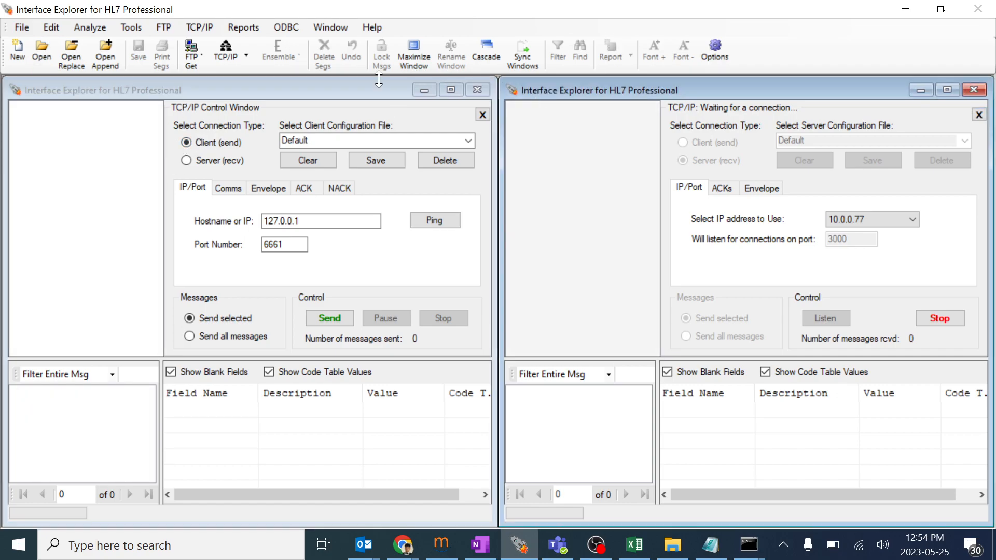
{"action": "left_click", "coordinate": [346, 88]}
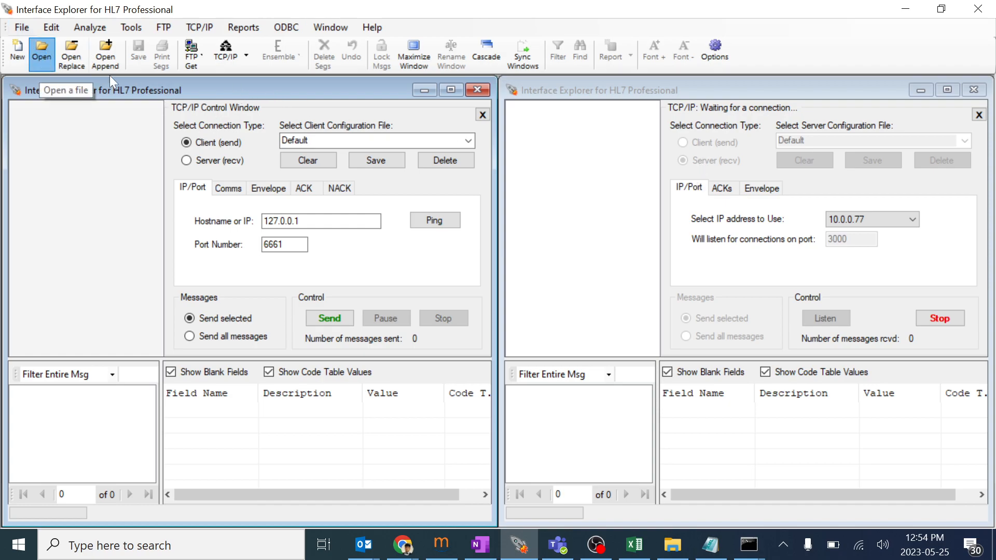
{"action": "left_click", "coordinate": [36, 58]}
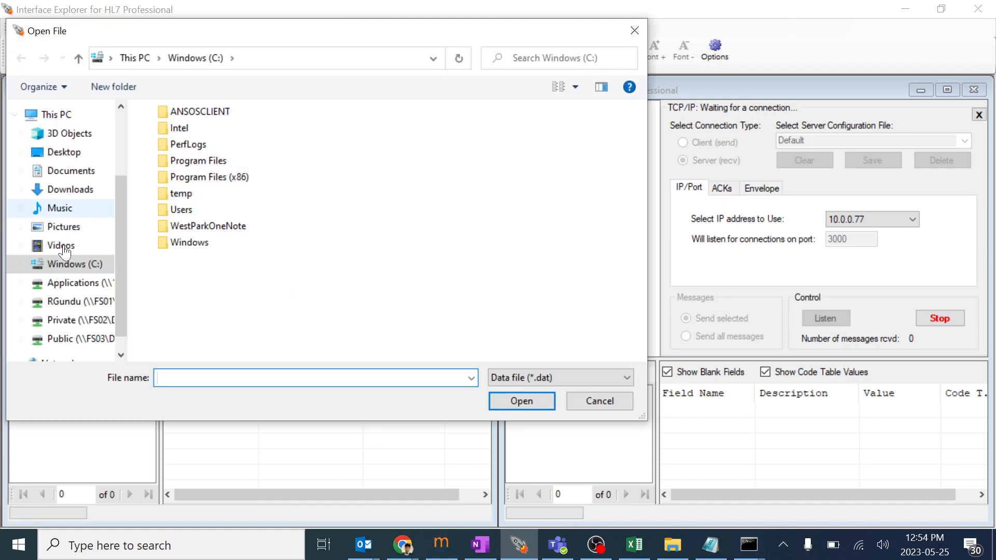
{"action": "left_click", "coordinate": [78, 301]}
{"action": "double_click", "coordinate": [193, 193]}
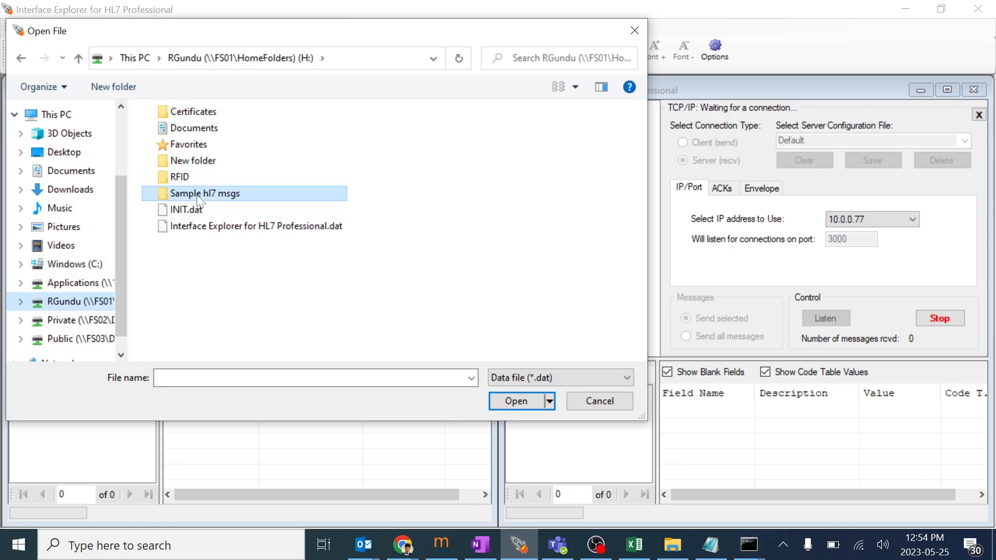
{"action": "double_click", "coordinate": [208, 115]}
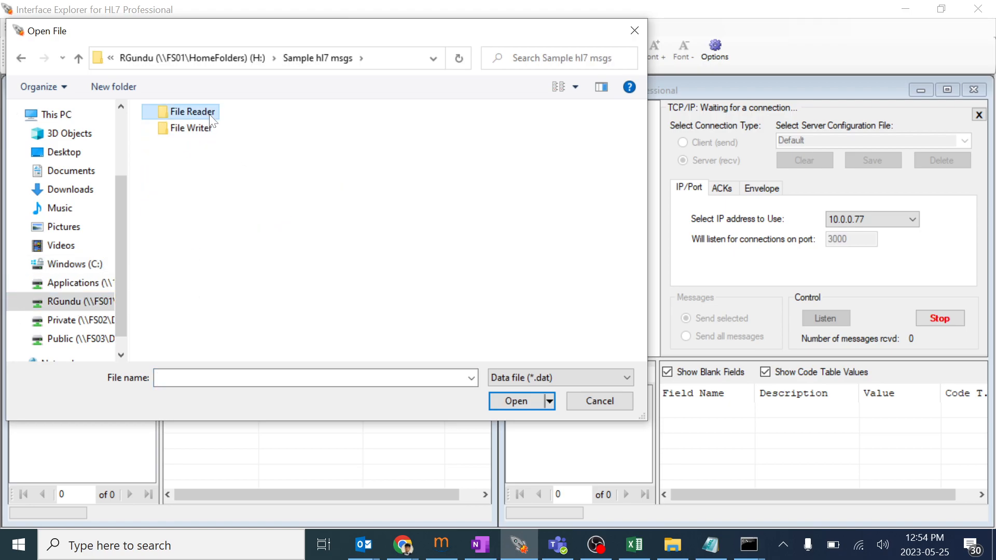
{"action": "left_click", "coordinate": [23, 59]}
{"action": "left_click", "coordinate": [21, 58]}
{"action": "double_click", "coordinate": [186, 193]}
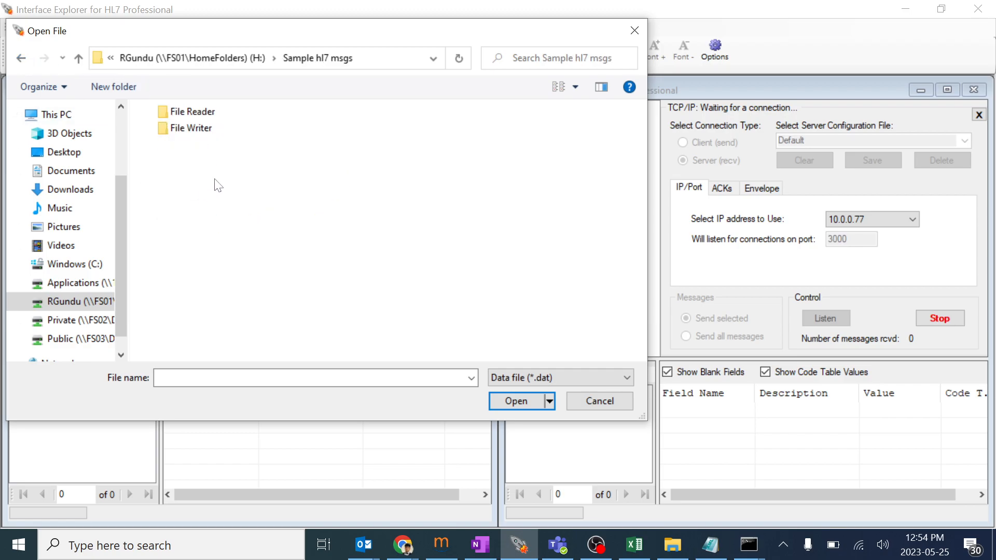
- Show all file types and open ADT A03.txt in the client window
{"action": "left_click", "coordinate": [539, 377]}
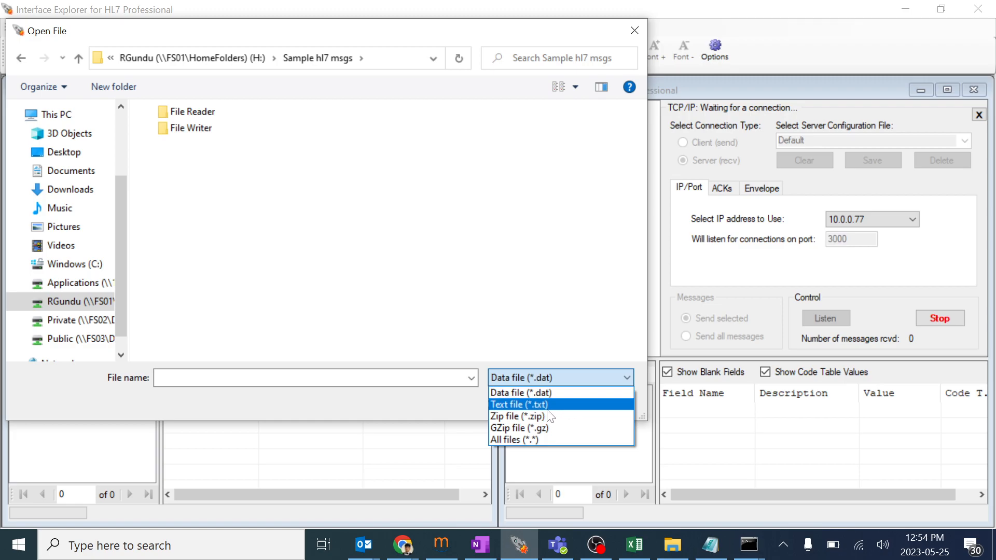
{"action": "left_click", "coordinate": [536, 438]}
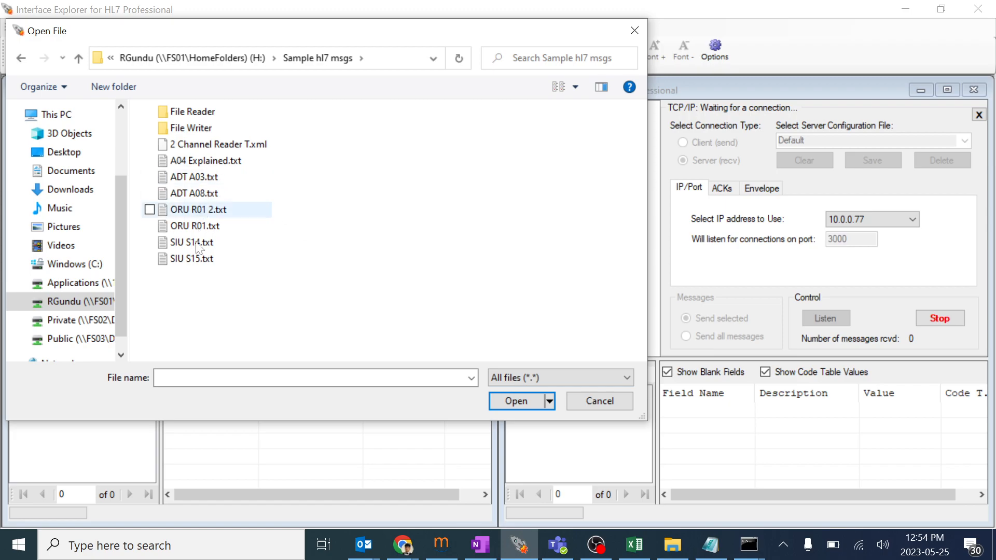
{"action": "double_click", "coordinate": [204, 176]}
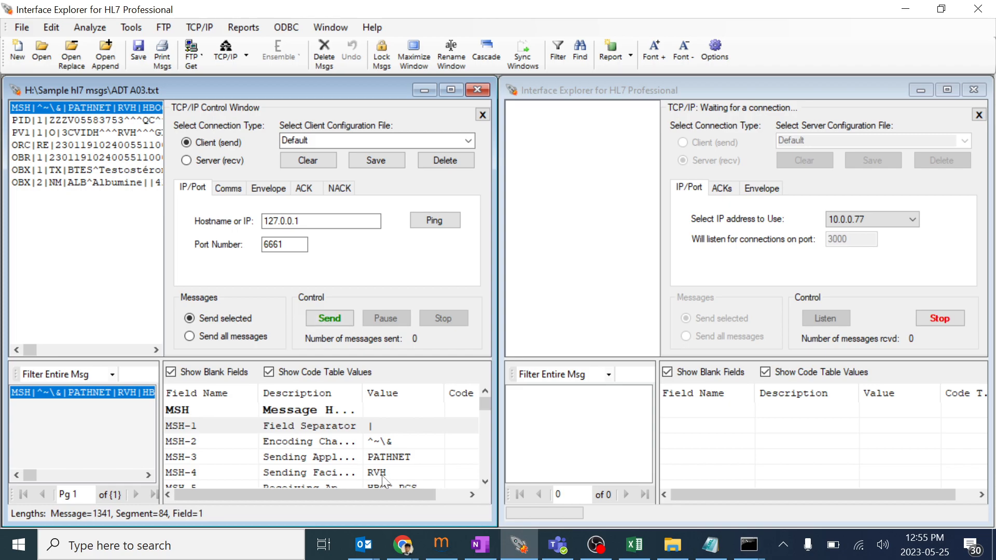
- Check the TCP channel on Mirth Connect's dashboard, and send the selected ADT A03.txt message from Interface Explorer's client
{"action": "left_click", "coordinate": [441, 543]}
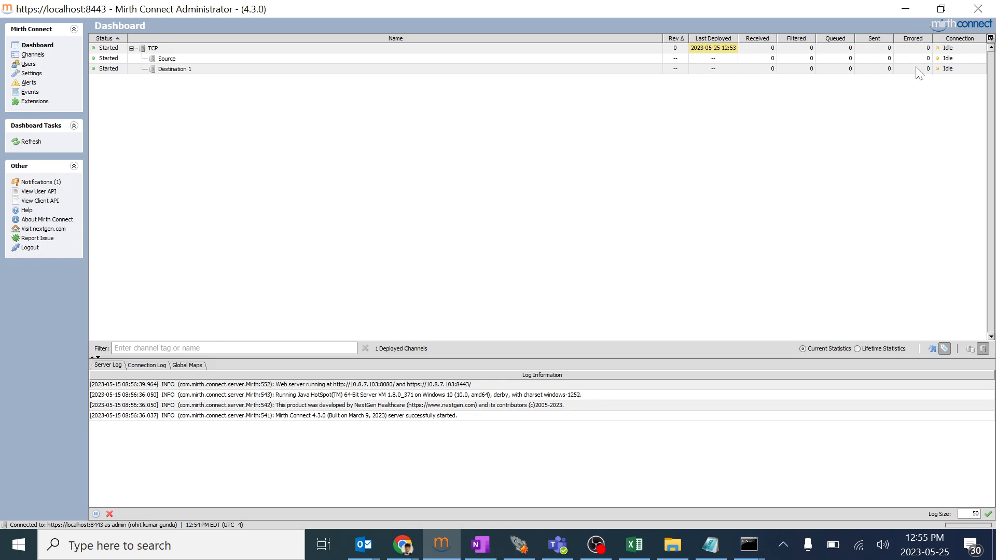
{"action": "left_click", "coordinate": [438, 553]}
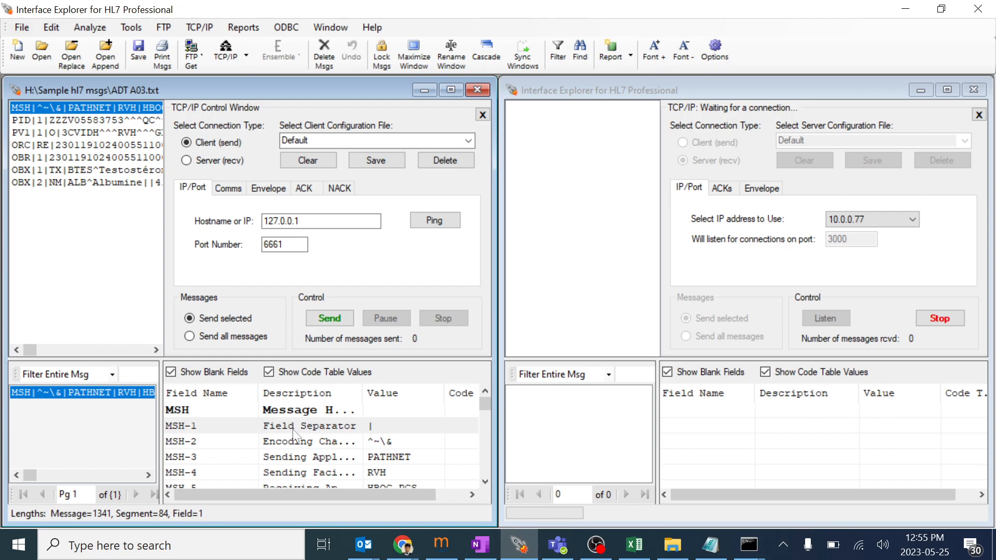
{"action": "left_click", "coordinate": [334, 315]}
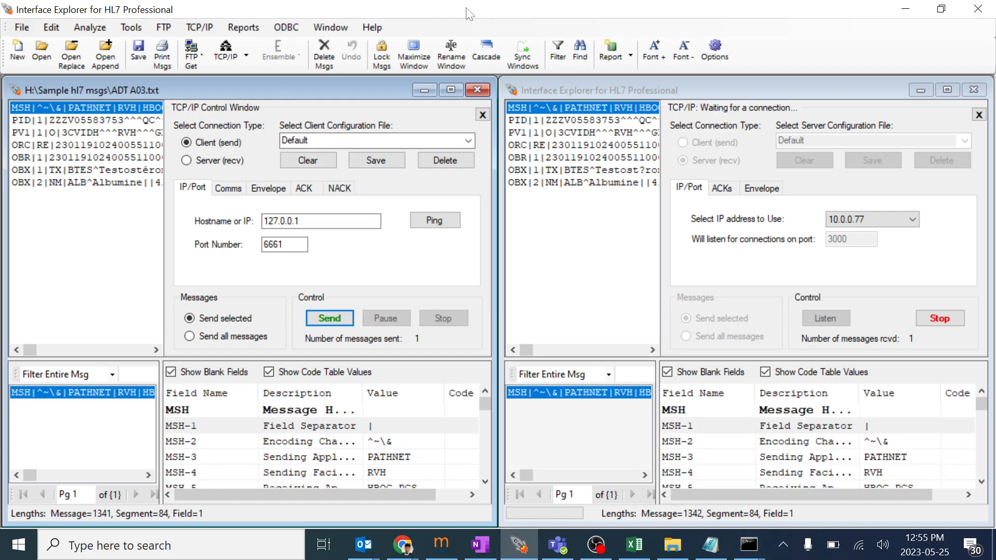
- Switch to Mirth Connect and refresh the dashboard to check the TCP channel's message statistics
{"action": "left_click", "coordinate": [440, 543]}
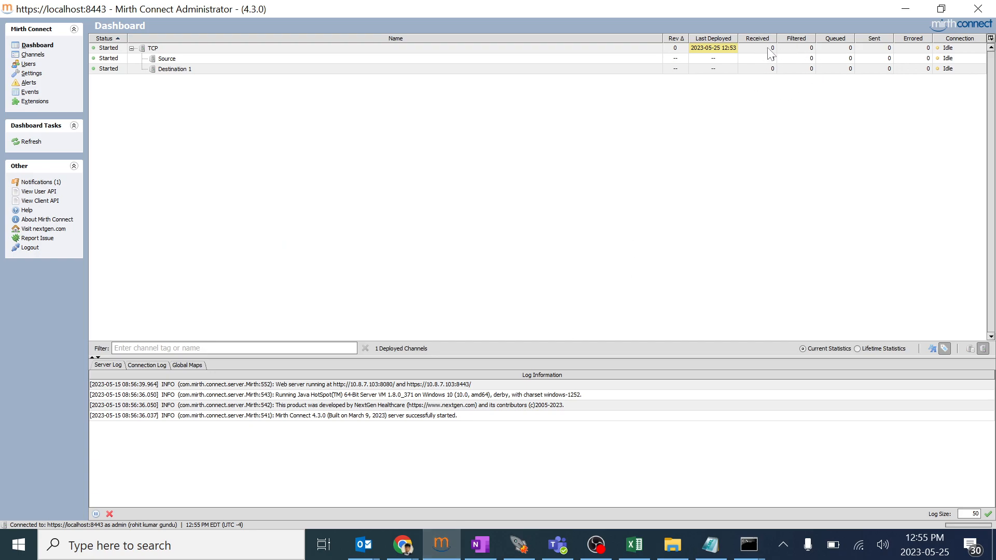
{"action": "right_click", "coordinate": [676, 102]}
{"action": "left_click", "coordinate": [695, 109]}
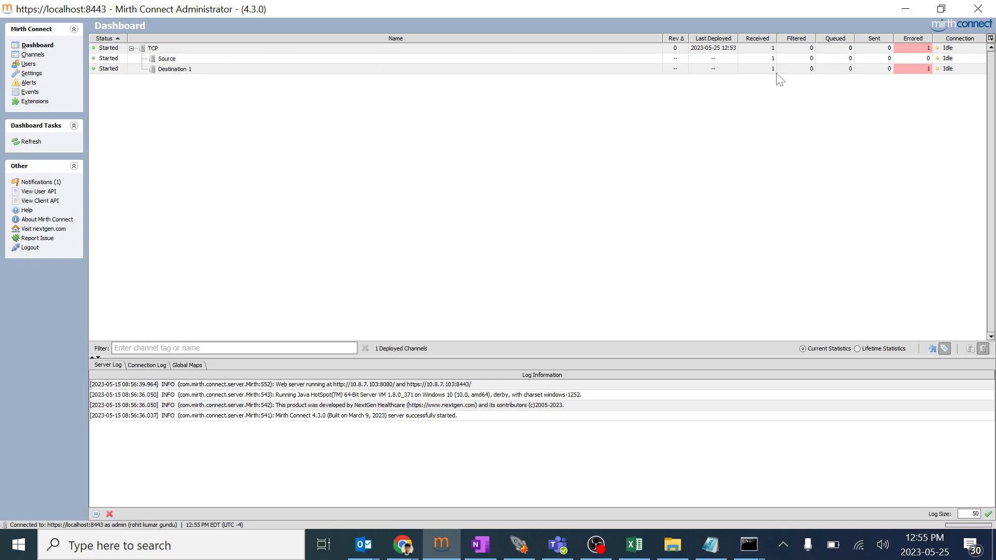
- Open the messages of Destination 1 and look through their mappings and errors views
{"action": "double_click", "coordinate": [927, 71]}
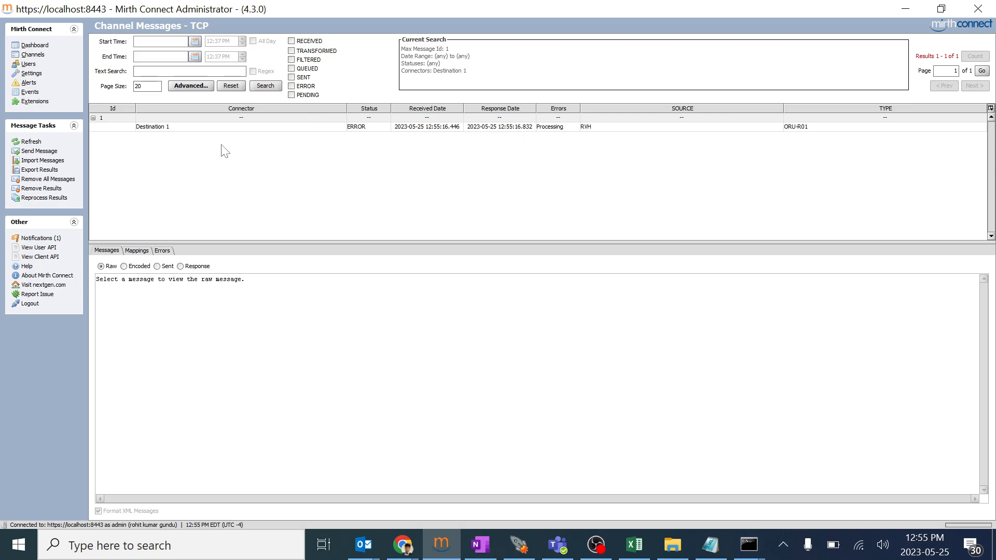
{"action": "left_click", "coordinate": [137, 251]}
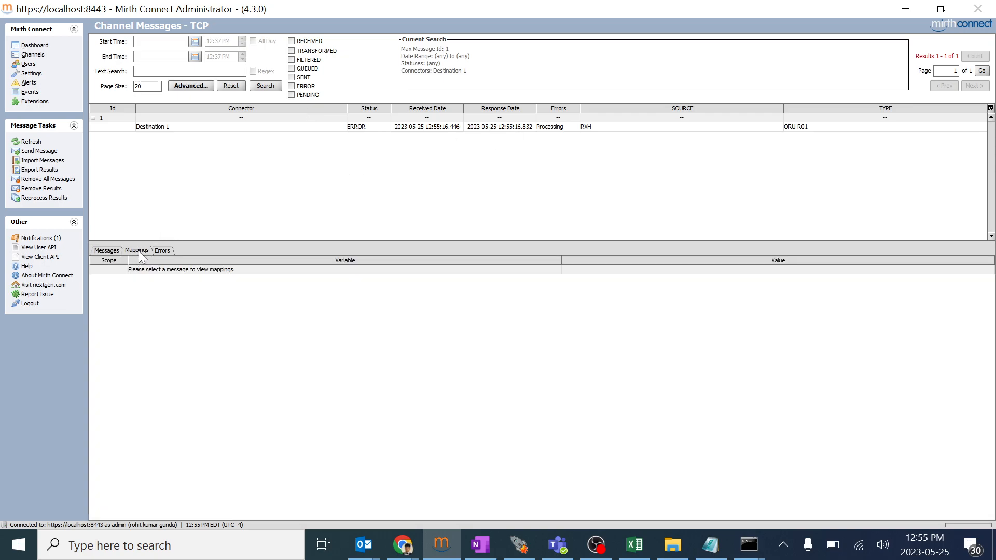
{"action": "left_click", "coordinate": [161, 251]}
{"action": "left_click", "coordinate": [137, 252]}
{"action": "left_click", "coordinate": [107, 251]}
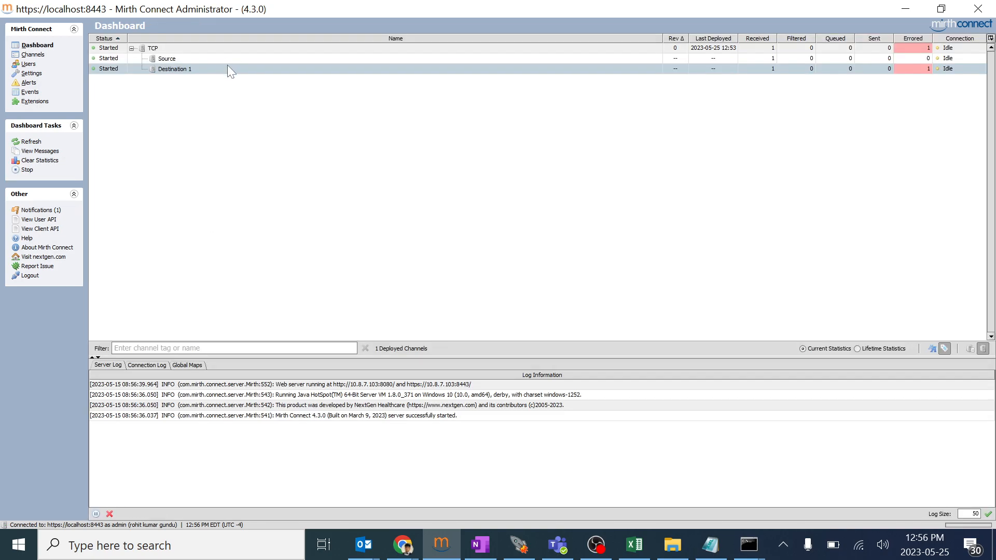
- Reopen Destination 1's messages from the dashboard, select the errored message, and review its raw and encoded content
{"action": "left_click", "coordinate": [221, 72]}
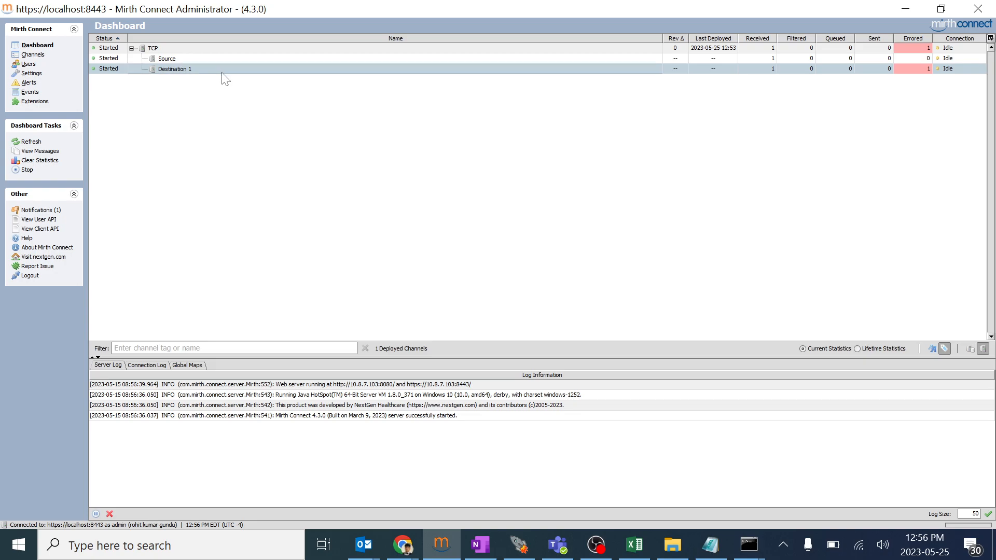
{"action": "double_click", "coordinate": [173, 67]}
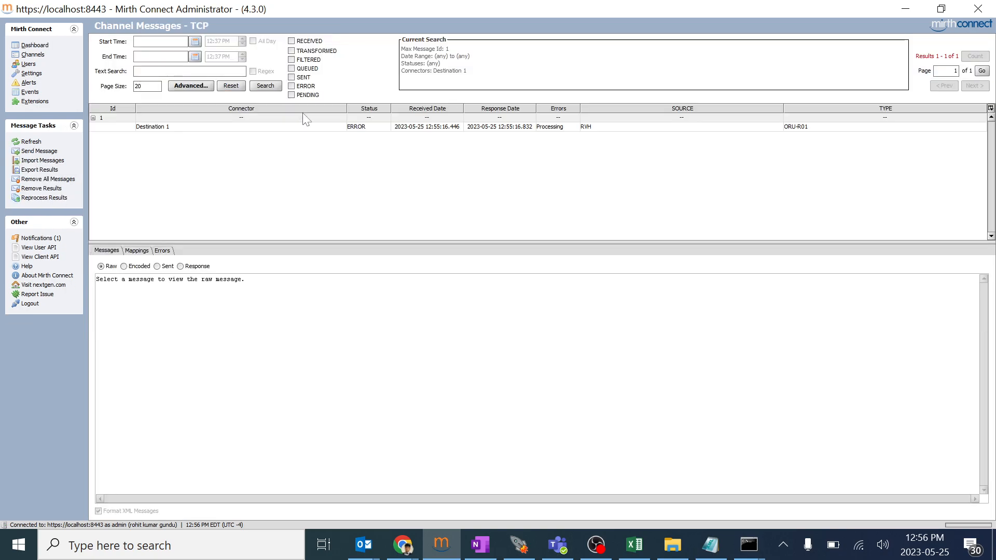
{"action": "left_click", "coordinate": [393, 127]}
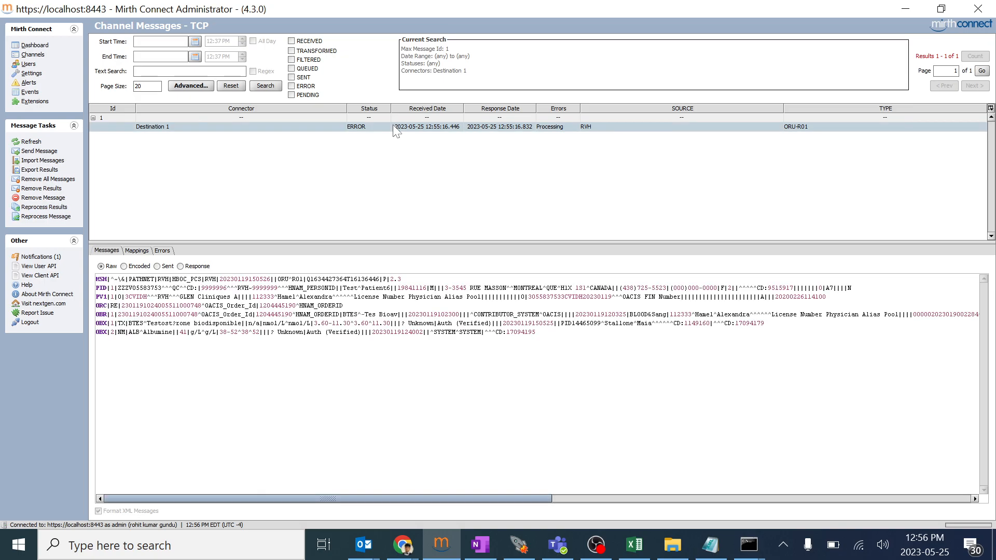
{"action": "left_click_drag", "start_coordinate": [536, 335], "coordinate": [126, 269]}
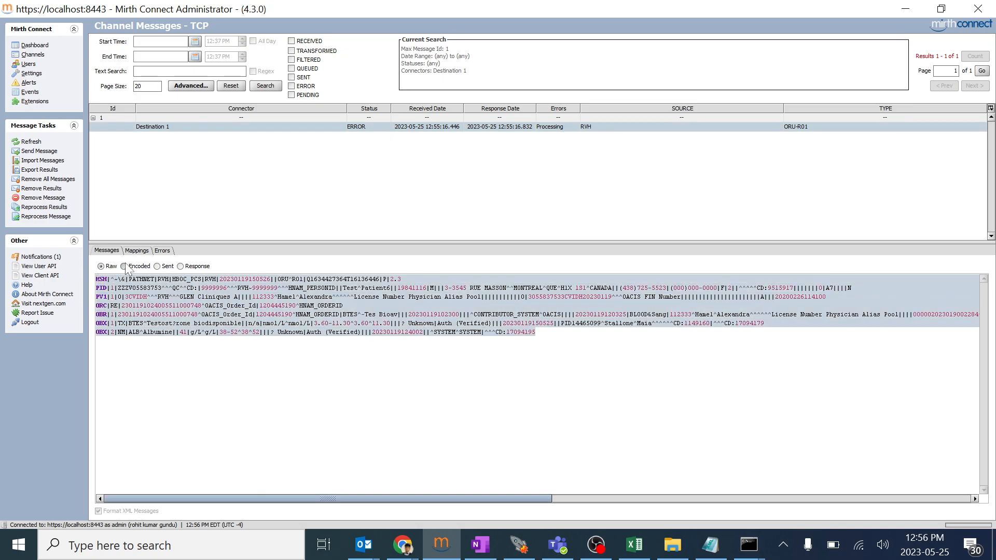
{"action": "left_click", "coordinate": [125, 266]}
{"action": "left_click_drag", "start_coordinate": [537, 334], "coordinate": [100, 279]}
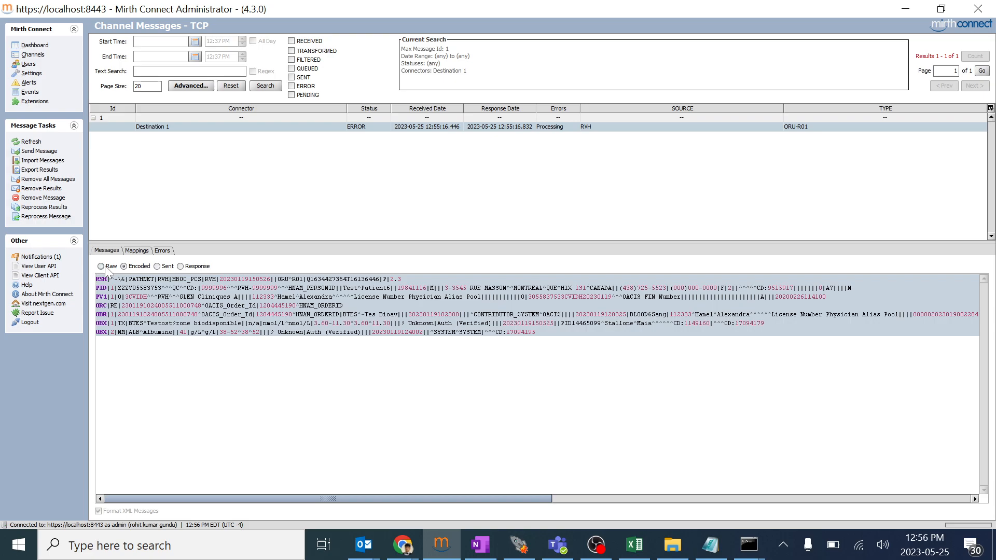
- Review the message's sent content and compare its remote address with the server's IP and port in Interface Explorer
{"action": "left_click", "coordinate": [157, 267]}
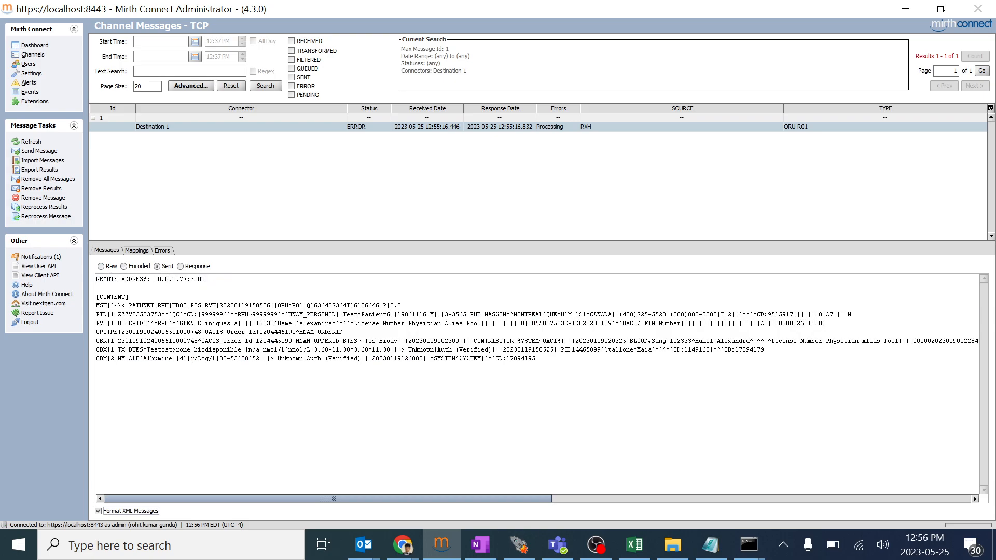
{"action": "left_click_drag", "start_coordinate": [150, 279], "coordinate": [200, 279]}
{"action": "left_click", "coordinate": [519, 545]}
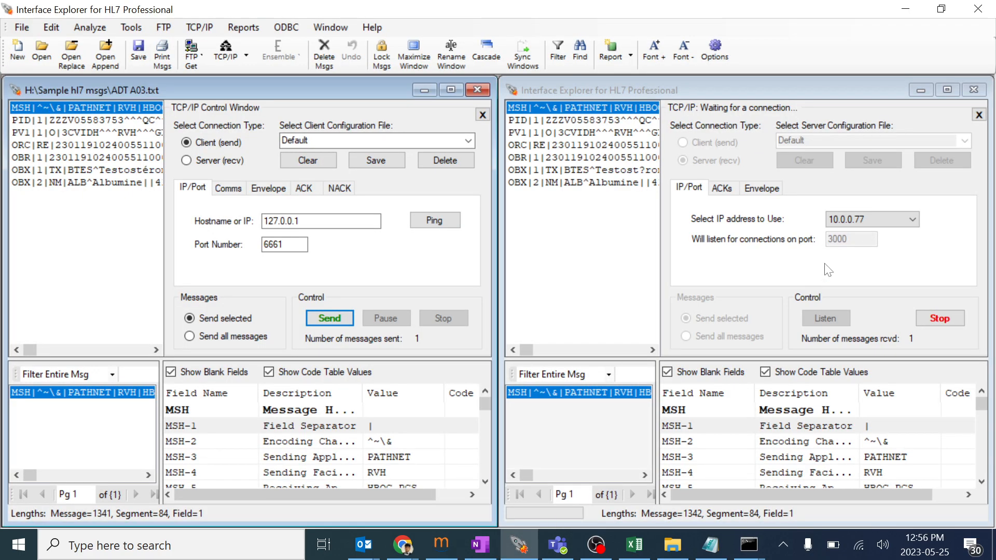
{"action": "left_click", "coordinate": [449, 554]}
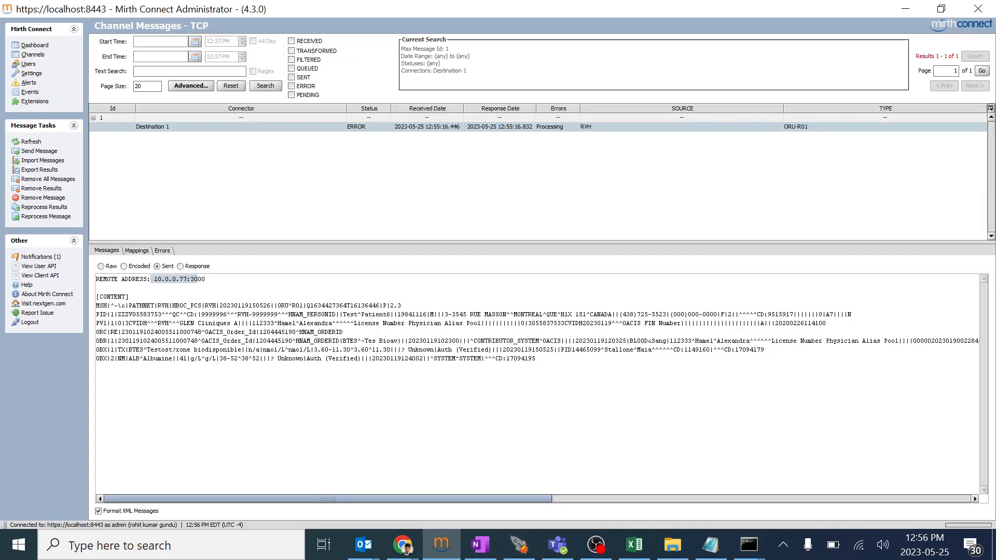
- Review the errored message's response, examining the status text and the acknowledgment's MSA segment code
{"action": "left_click", "coordinate": [191, 268]}
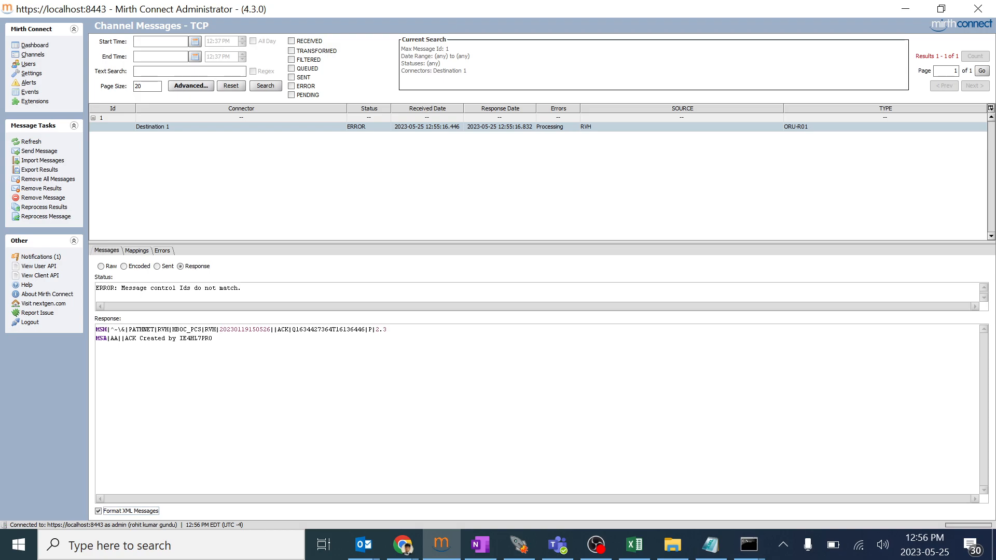
{"action": "left_click_drag", "start_coordinate": [121, 288], "coordinate": [241, 288]}
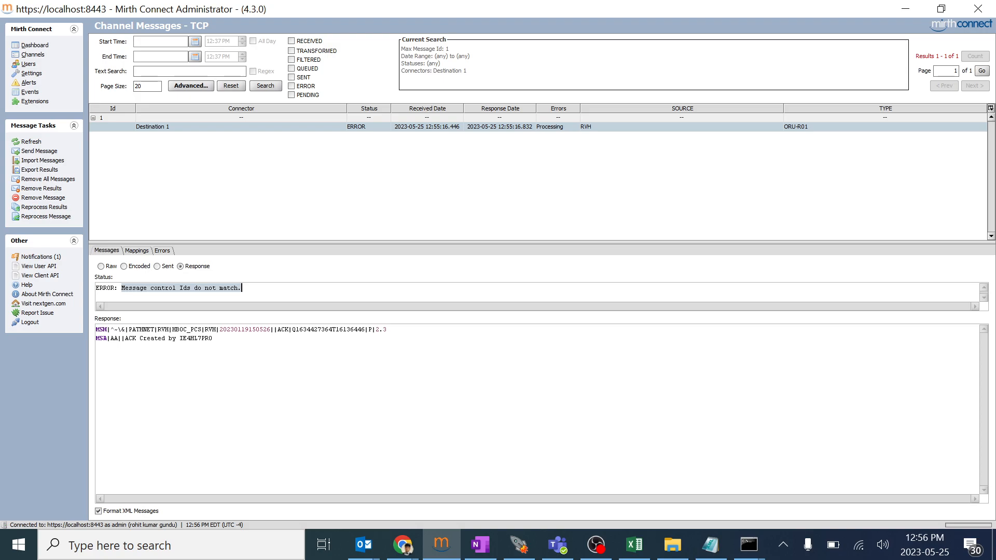
{"action": "left_click", "coordinate": [242, 288]}
{"action": "left_click_drag", "start_coordinate": [241, 288], "coordinate": [122, 288]}
{"action": "left_click_drag", "start_coordinate": [212, 338], "coordinate": [96, 330]}
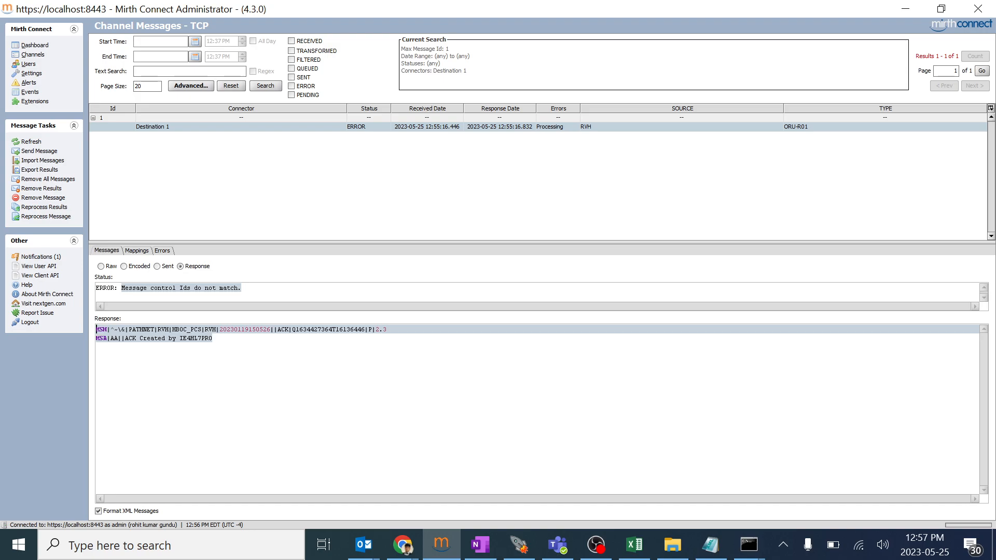
{"action": "left_click", "coordinate": [115, 338]}
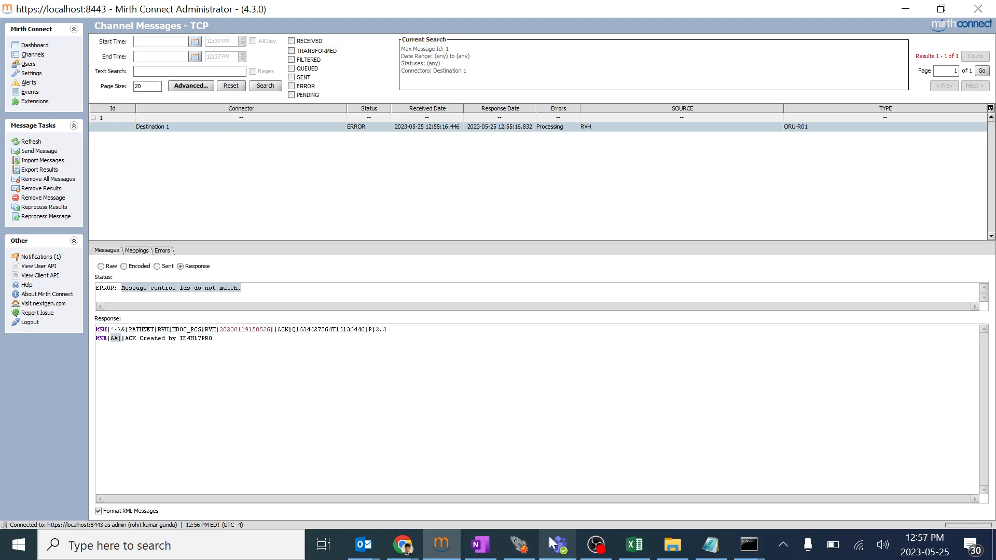
- Glance at Interface Explorer and minimize it, and open the TCP channel for editing in Mirth Connect
{"action": "left_click", "coordinate": [518, 545]}
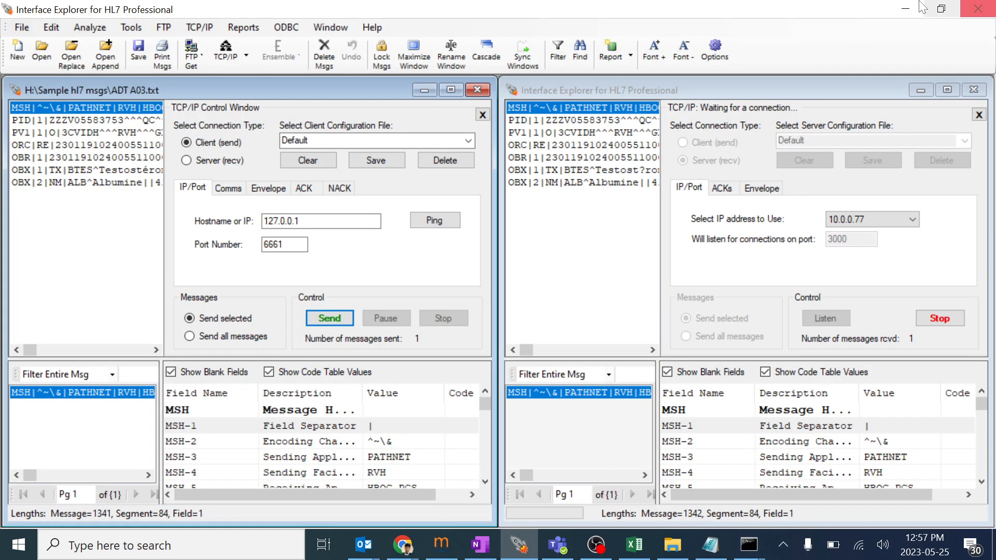
{"action": "left_click", "coordinate": [906, 9]}
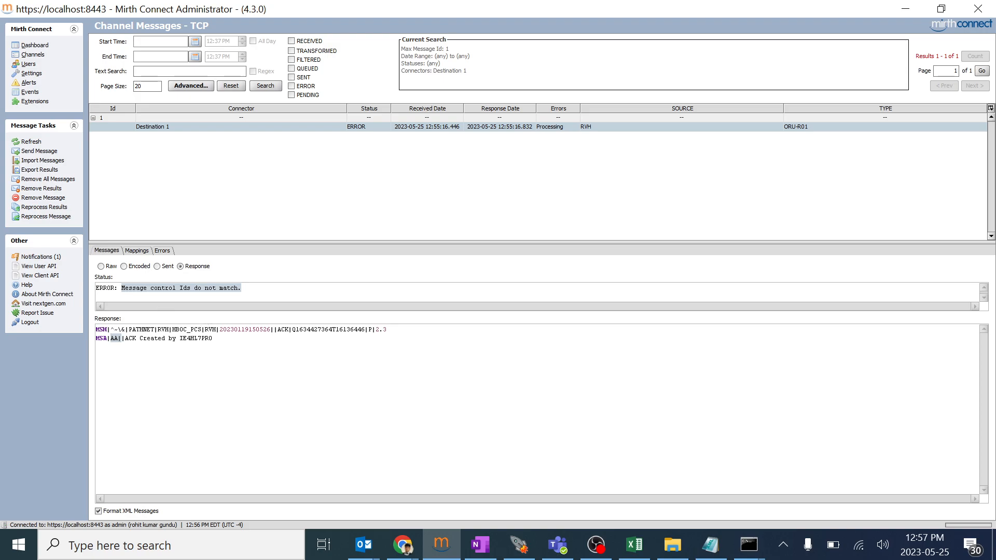
{"action": "left_click", "coordinate": [33, 55]}
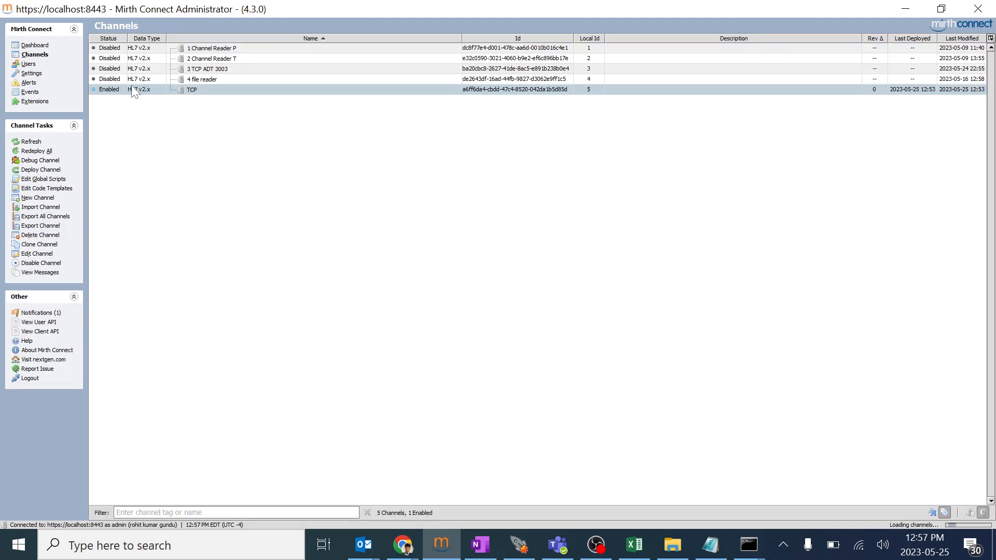
{"action": "double_click", "coordinate": [193, 91]}
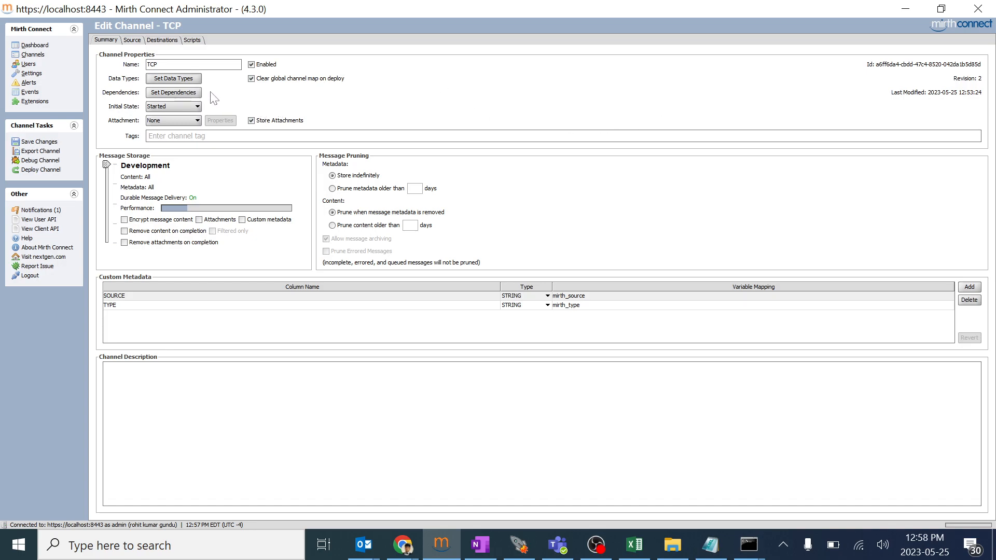
- Open the TCP channel's data type settings and expand Destination 1 to reach its response entry
{"action": "left_click", "coordinate": [135, 40]}
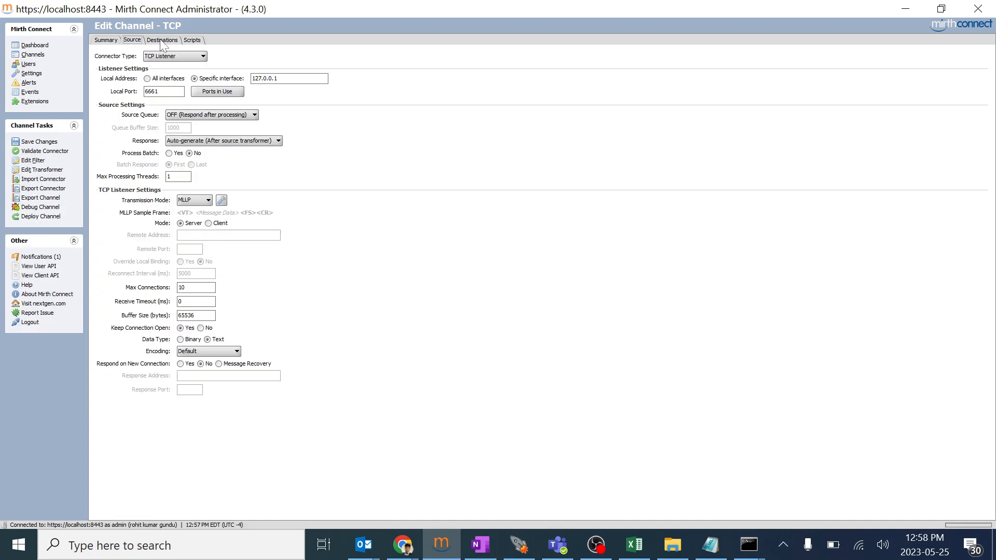
{"action": "left_click", "coordinate": [106, 41]}
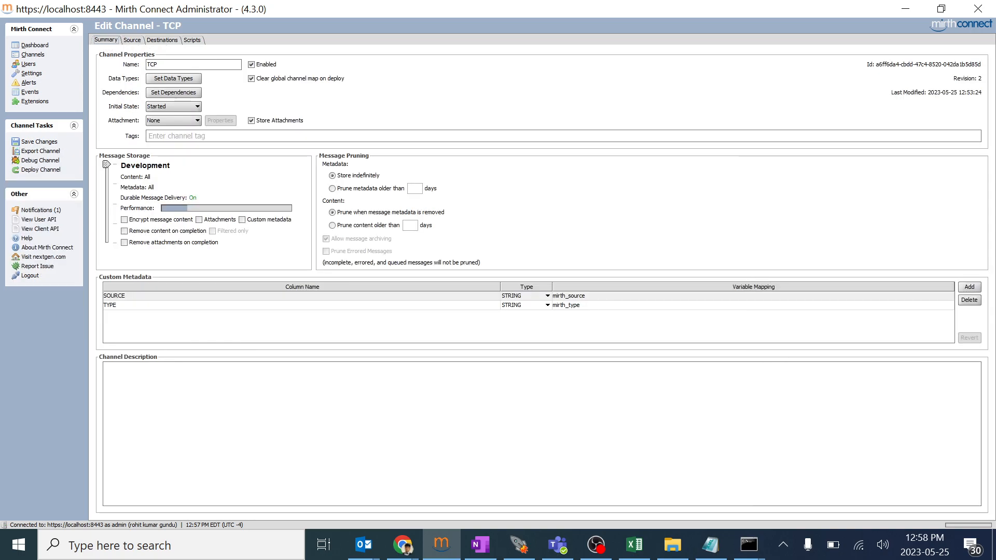
{"action": "left_click", "coordinate": [184, 79]}
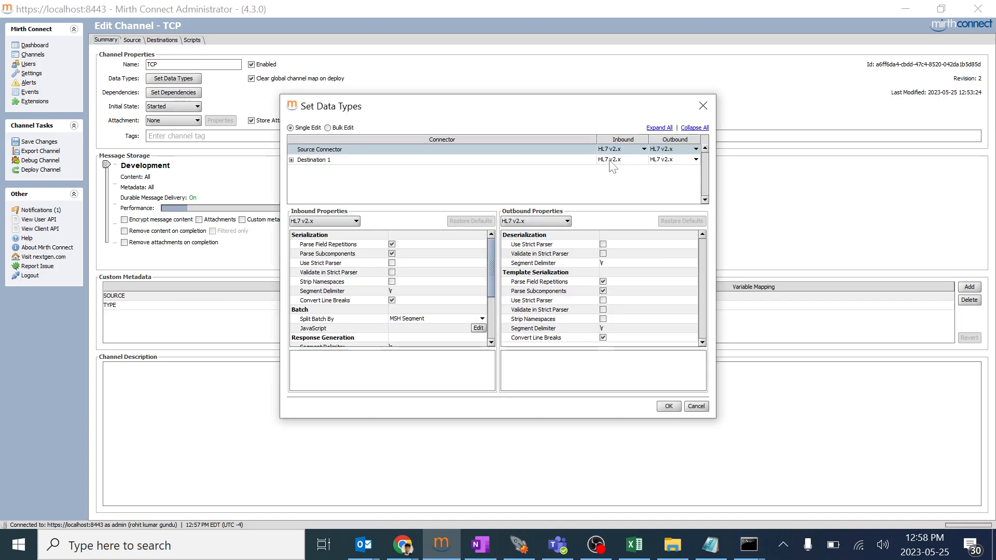
{"action": "left_click", "coordinate": [310, 160]}
{"action": "left_click", "coordinate": [291, 160]}
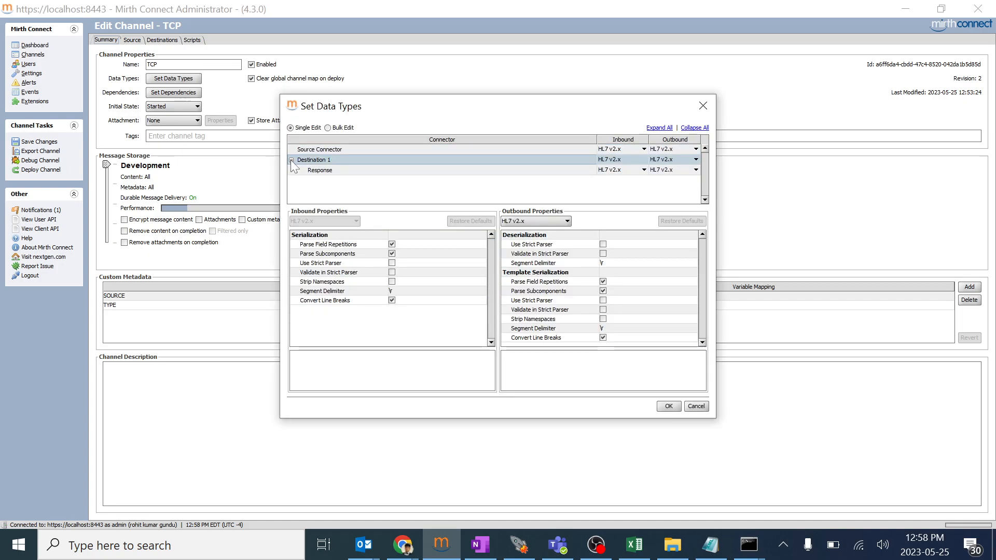
- Review the Source Connector's inbound HL7 v2.x properties, including the response generation ACK codes
{"action": "left_click", "coordinate": [602, 149]}
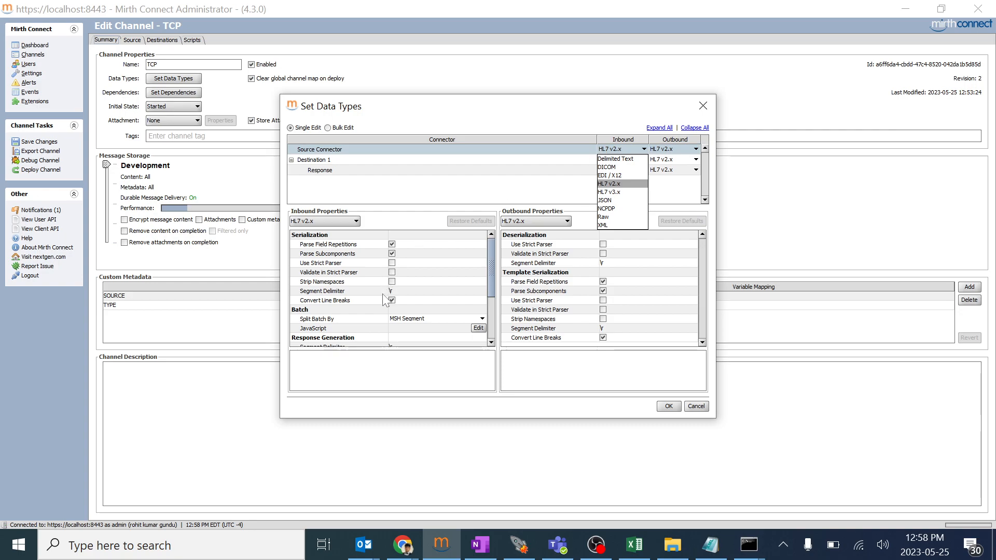
{"action": "scroll", "coordinate": [385, 300], "scroll_direction": "down", "scroll_amount": 3}
{"action": "scroll", "coordinate": [385, 299], "scroll_direction": "down", "scroll_amount": 2}
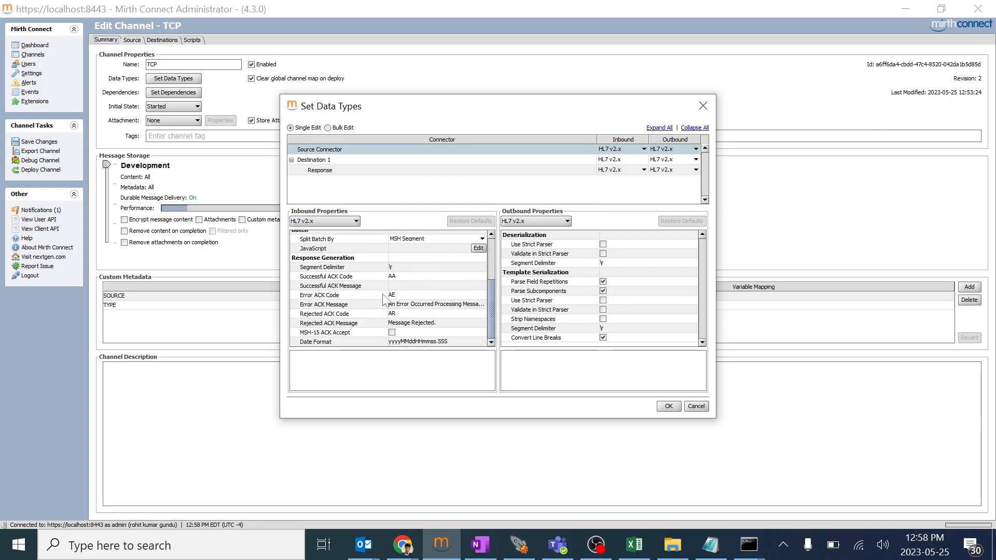
{"action": "scroll", "coordinate": [384, 296], "scroll_direction": "up", "scroll_amount": 4}
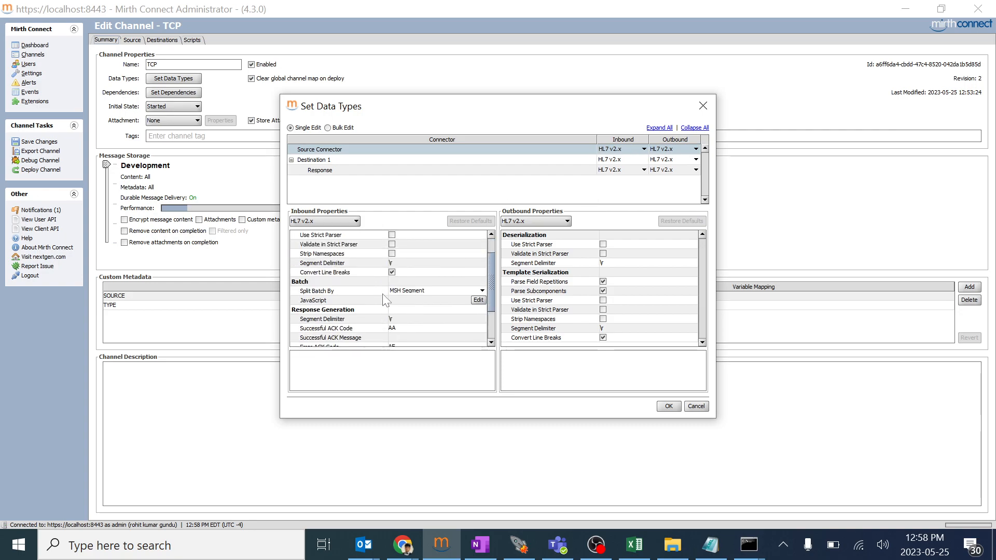
- Examine the inbound properties of Destination 1's response, including the ACK codes and message control ID validation
{"action": "left_click", "coordinate": [608, 159]}
{"action": "left_click", "coordinate": [614, 170]}
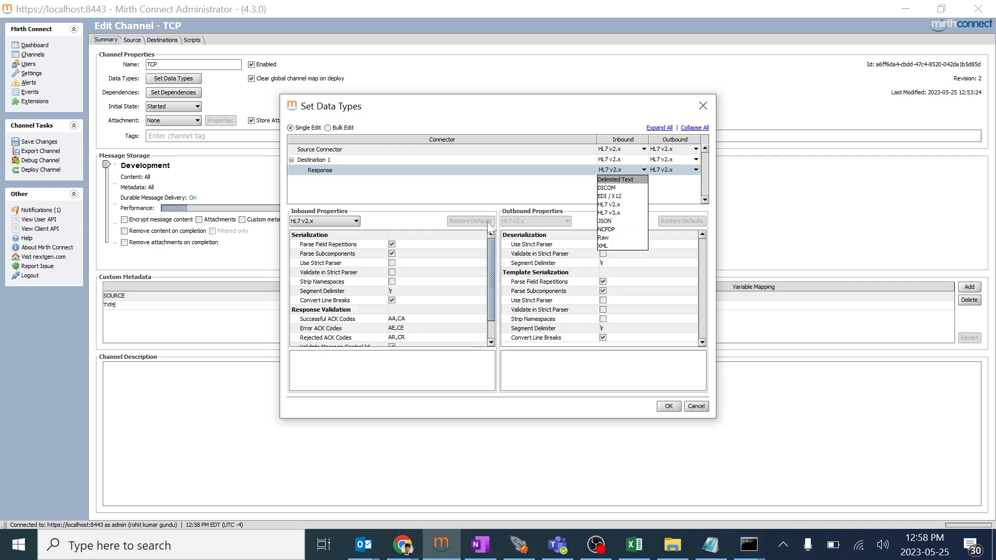
{"action": "left_click", "coordinate": [448, 191]}
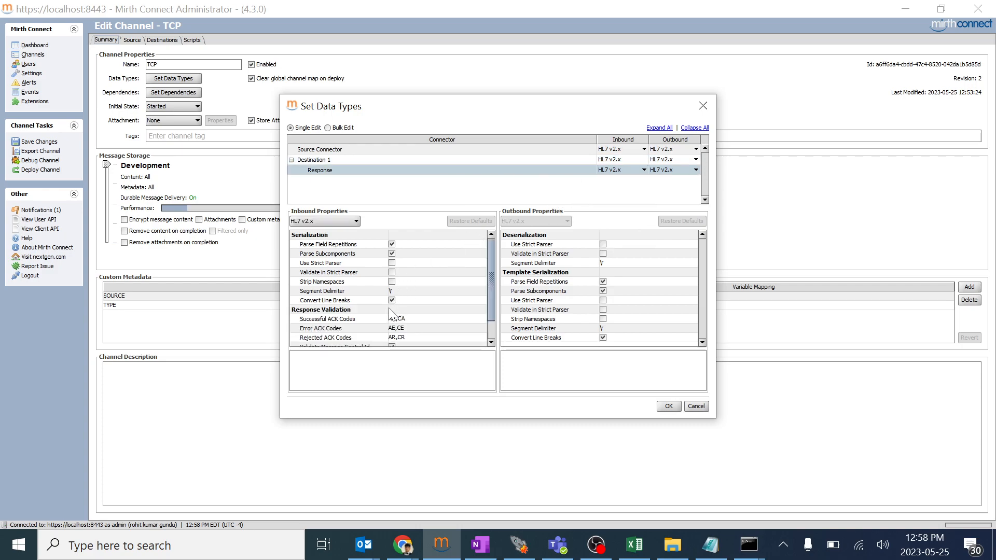
{"action": "left_click_drag", "start_coordinate": [492, 278], "coordinate": [491, 297]}
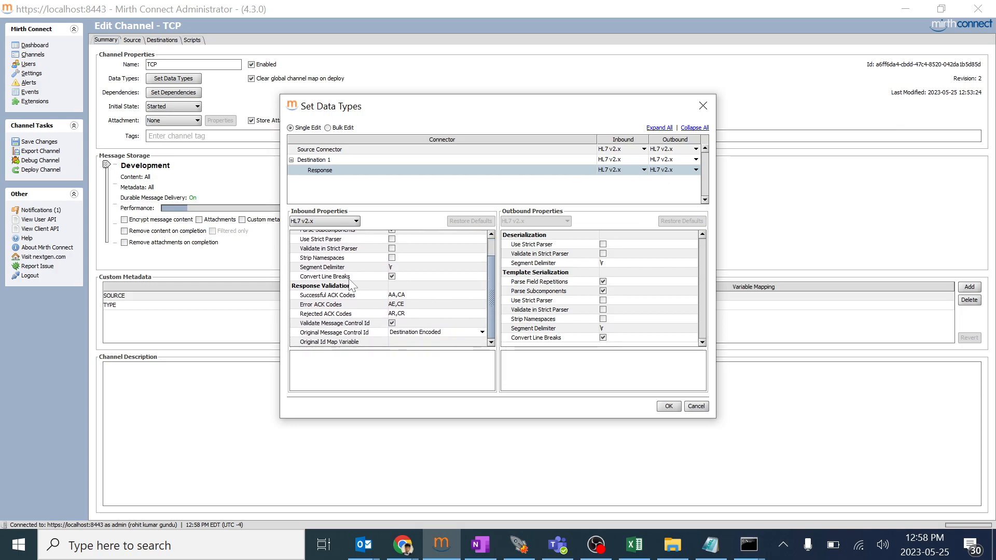
{"action": "scroll", "coordinate": [364, 277], "scroll_direction": "up", "scroll_amount": 2}
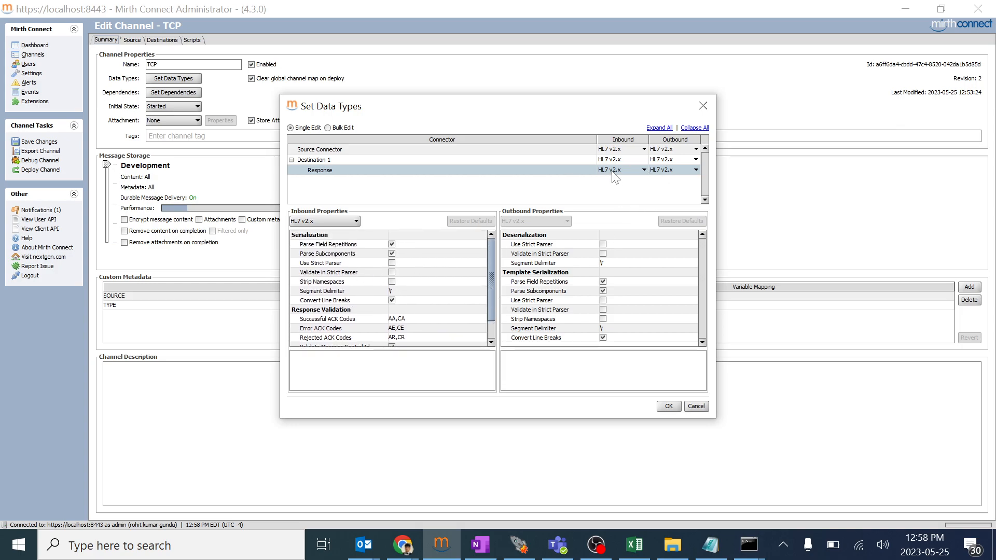
- Compare Destination 1's inbound properties with the Source Connector's response generation settings
{"action": "left_click", "coordinate": [618, 158]}
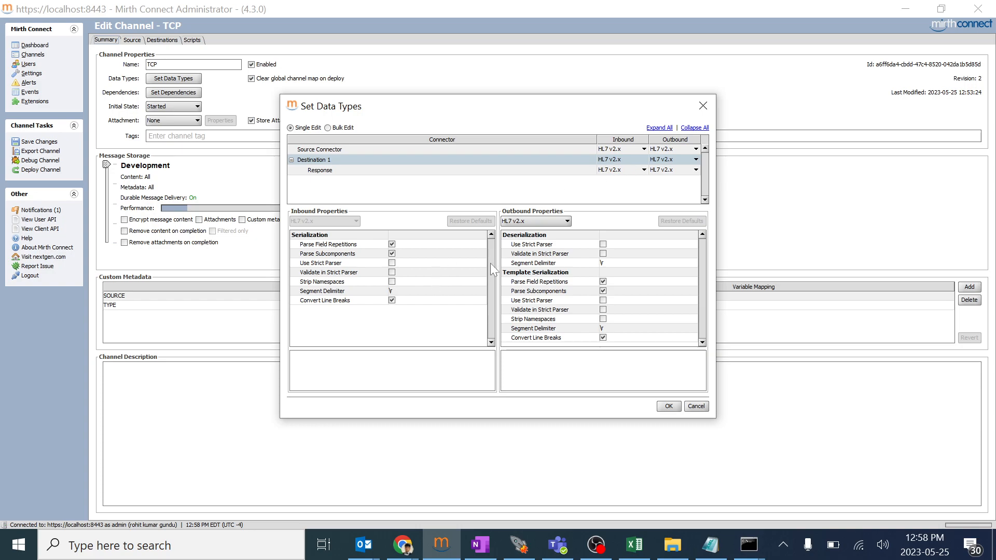
{"action": "left_click", "coordinate": [616, 150]}
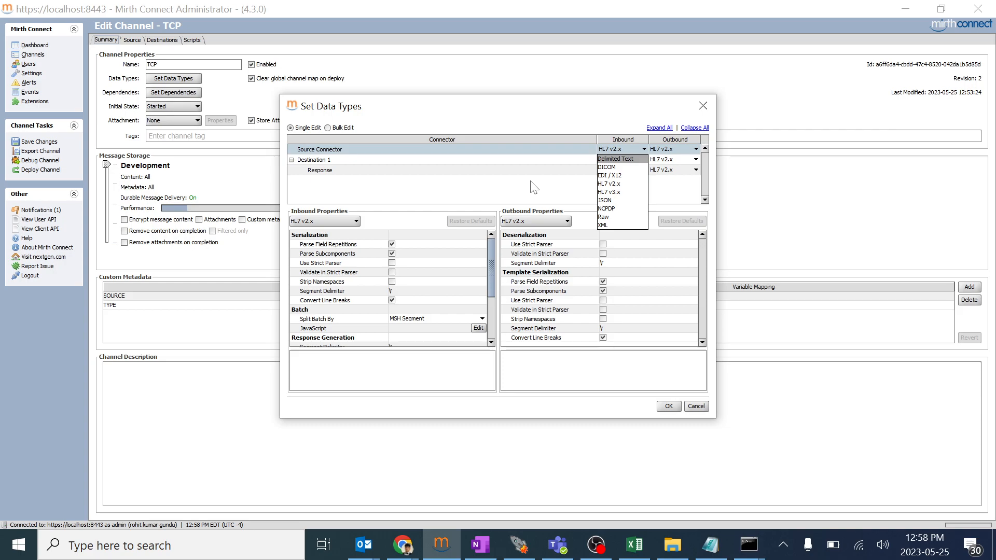
{"action": "left_click", "coordinate": [539, 198]}
{"action": "left_click_drag", "start_coordinate": [490, 273], "coordinate": [488, 321]}
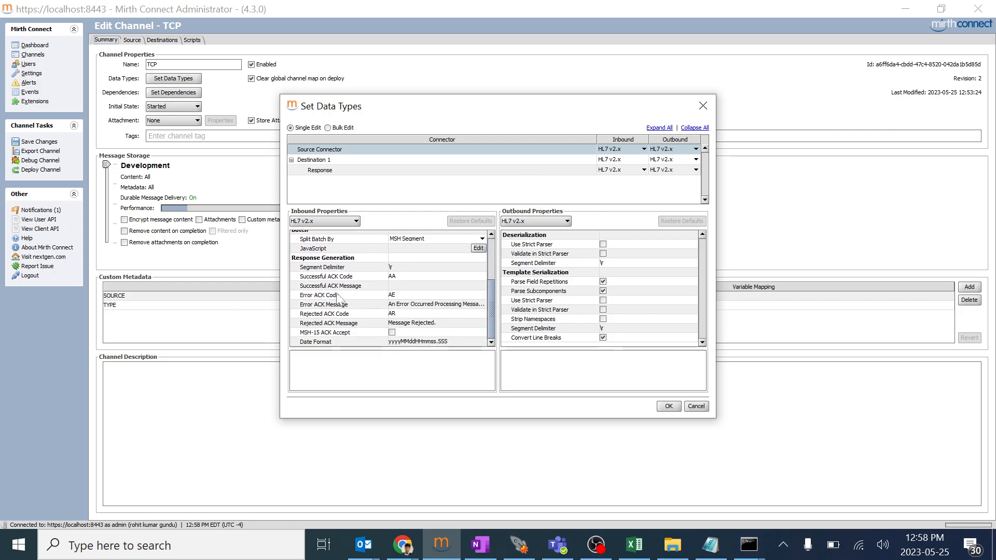
{"action": "left_click_drag", "start_coordinate": [491, 298], "coordinate": [527, 219]}
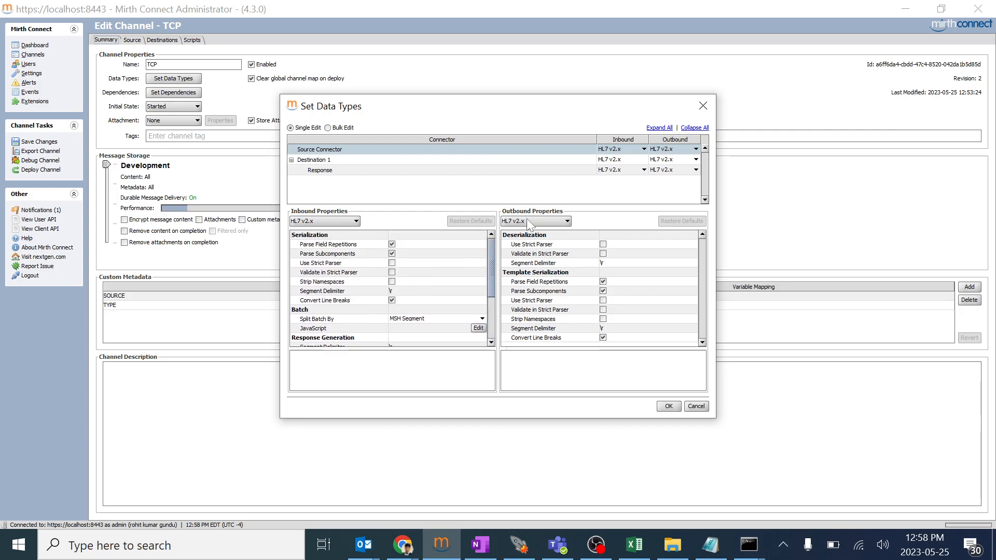
- Disable Validate Message Control Id in the inbound properties of Destination 1's response and accept the data type settings
{"action": "left_click", "coordinate": [618, 161]}
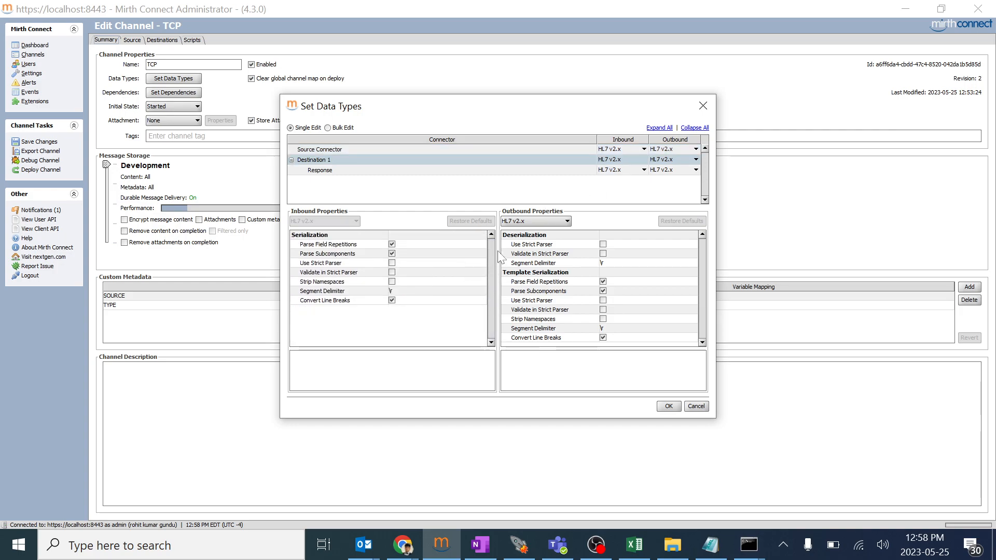
{"action": "left_click", "coordinate": [617, 170]}
{"action": "left_click_drag", "start_coordinate": [490, 269], "coordinate": [492, 293]}
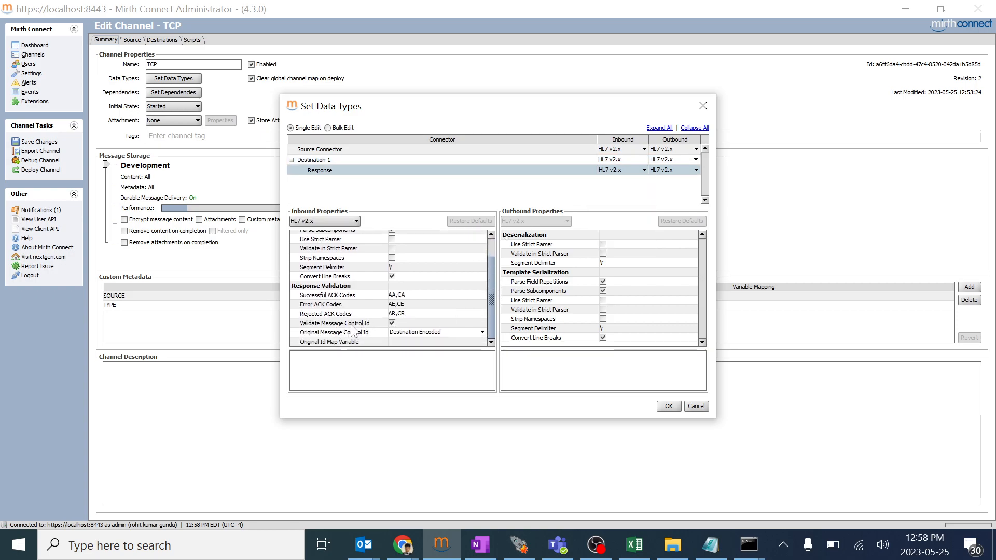
{"action": "left_click", "coordinate": [392, 323]}
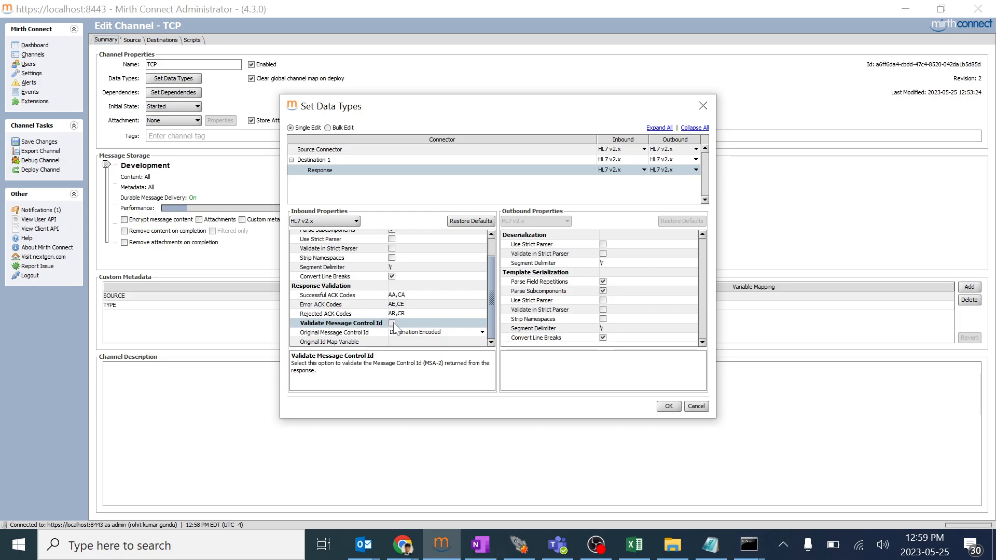
{"action": "left_click", "coordinate": [669, 407]}
- Save the TCP channel's changes and deploy the channel
{"action": "left_click", "coordinate": [40, 142]}
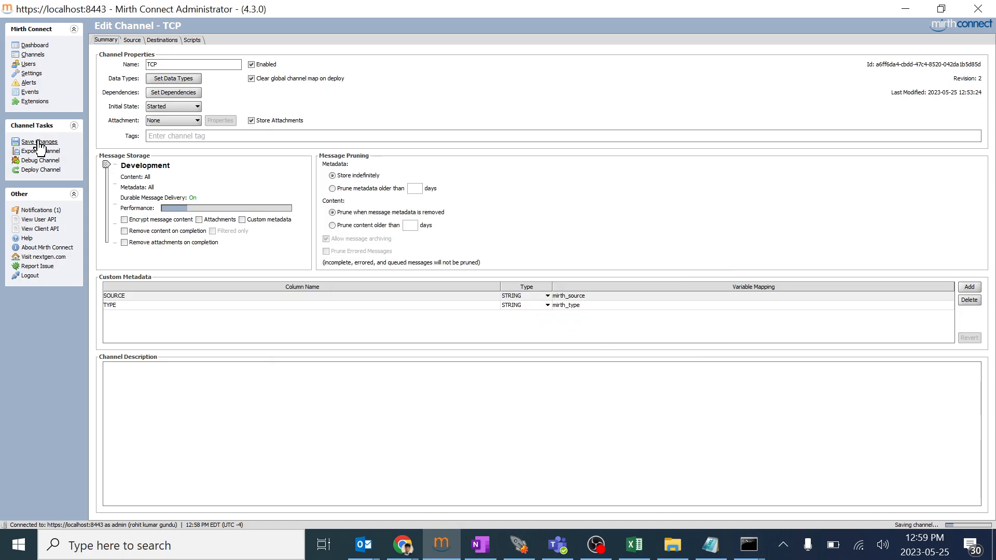
{"action": "left_click", "coordinate": [52, 161]}
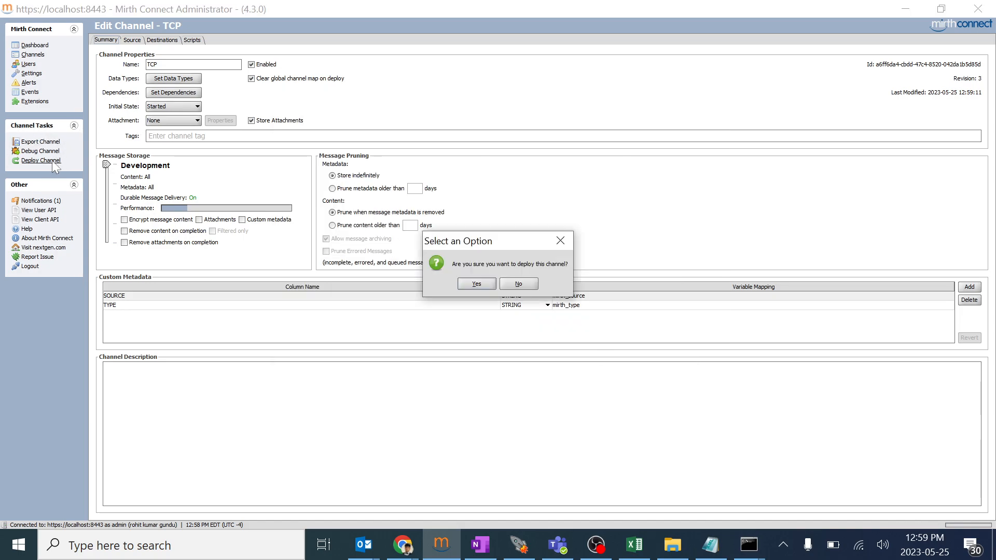
{"action": "left_click", "coordinate": [476, 284]}
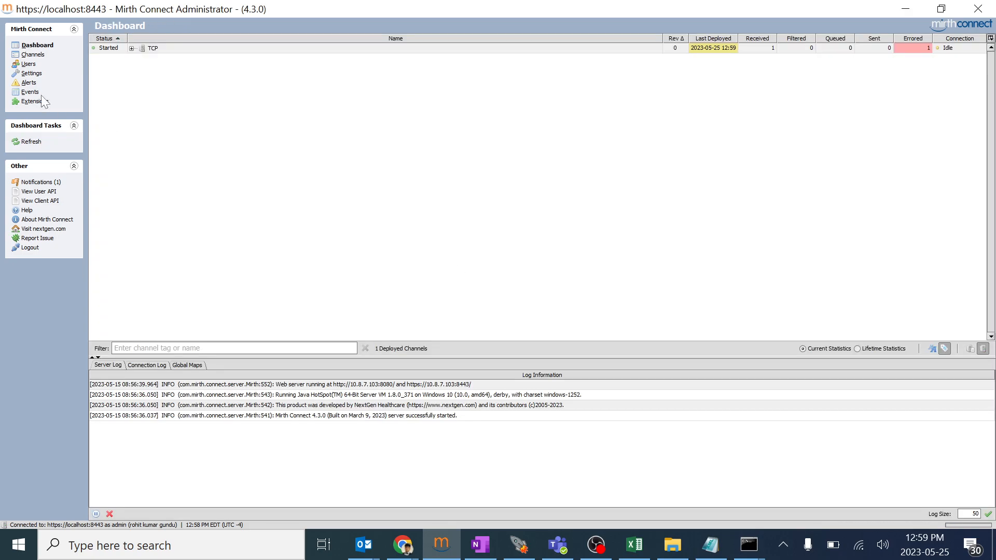
{"action": "left_click", "coordinate": [519, 544]}
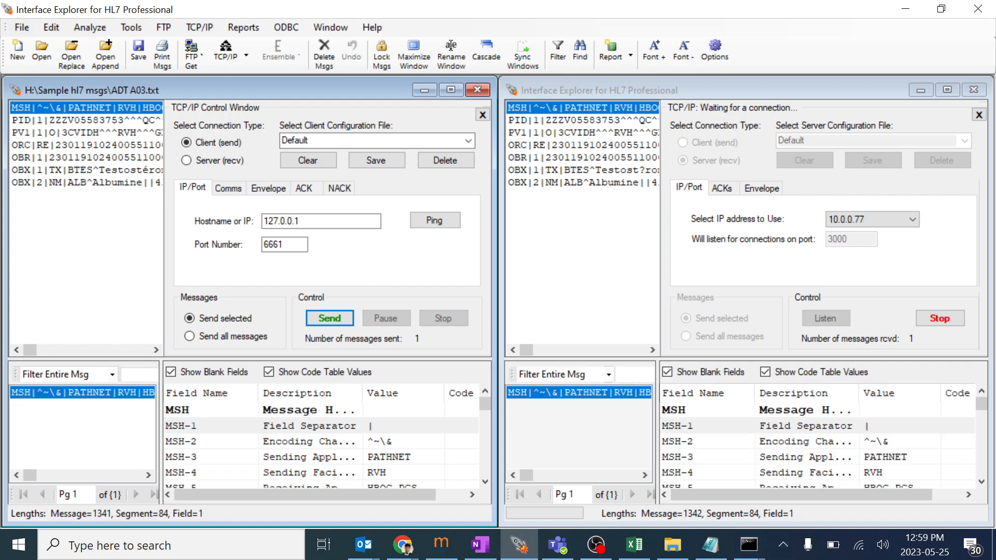
{"action": "scroll", "coordinate": [327, 412], "scroll_direction": "down", "scroll_amount": 4}
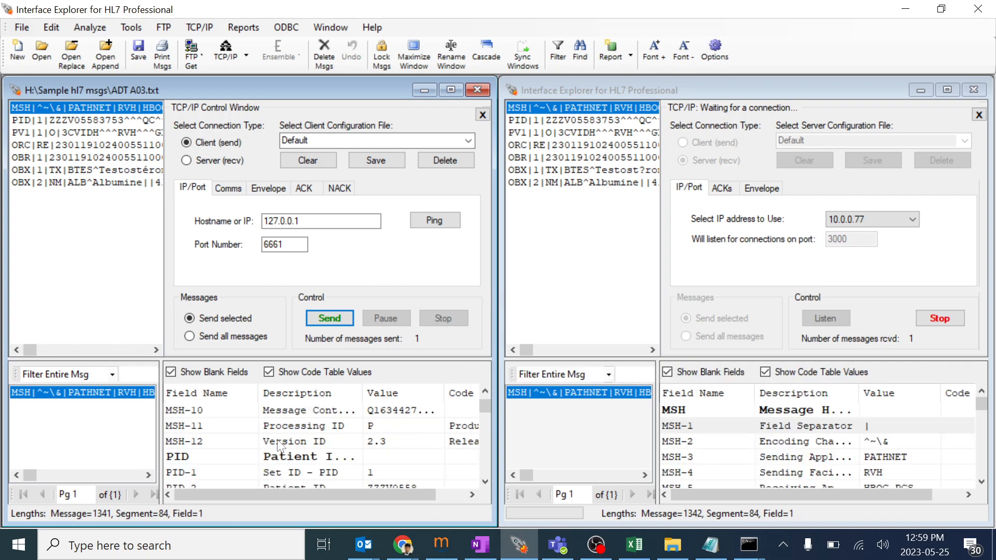
{"action": "double_click", "coordinate": [386, 412]}
{"action": "type", "text": "1111111111"}
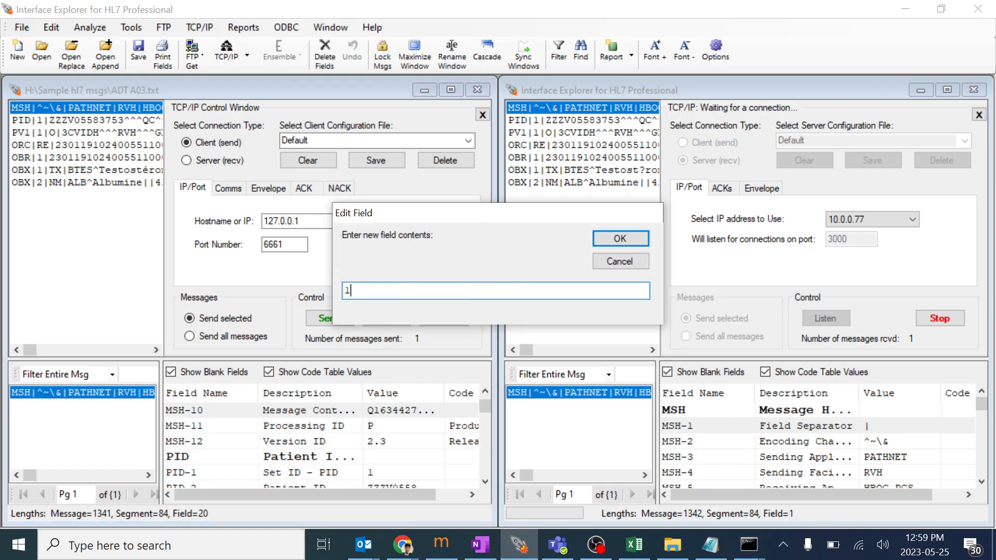
{"action": "left_click", "coordinate": [623, 241]}
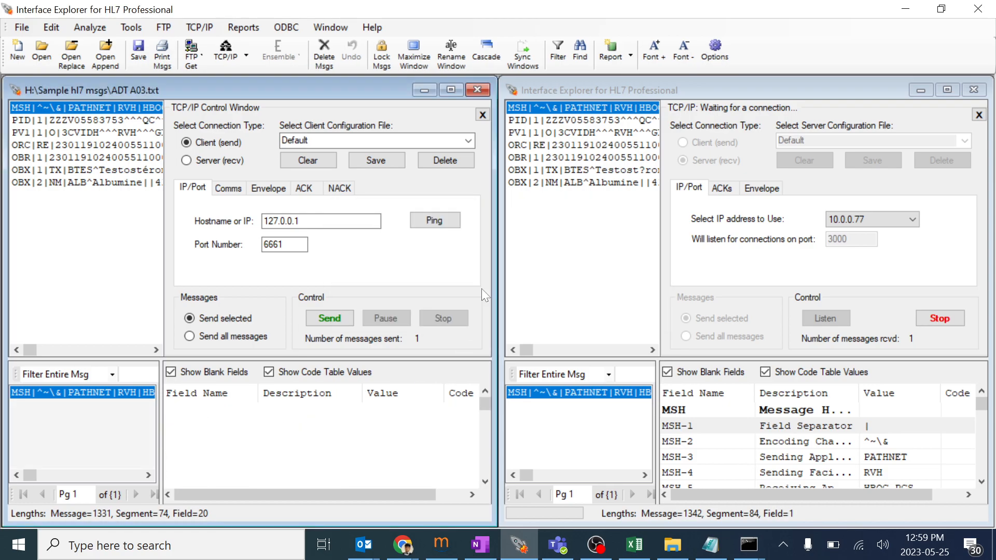
- Send the edited message from the client and check the MSH-10 value in the newest message on the server side
{"action": "left_click", "coordinate": [325, 316]}
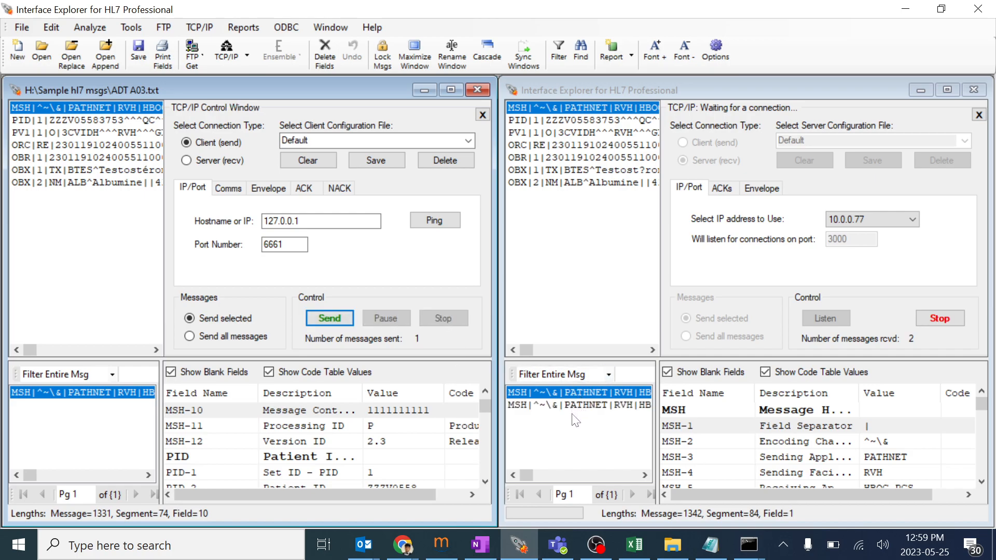
{"action": "left_click", "coordinate": [576, 403]}
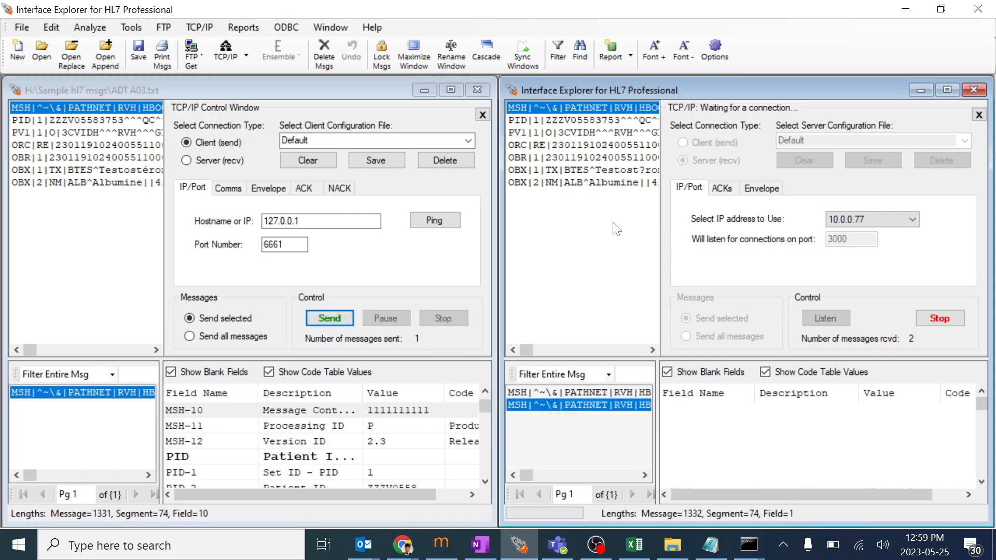
{"action": "scroll", "coordinate": [789, 441], "scroll_direction": "down", "scroll_amount": 3}
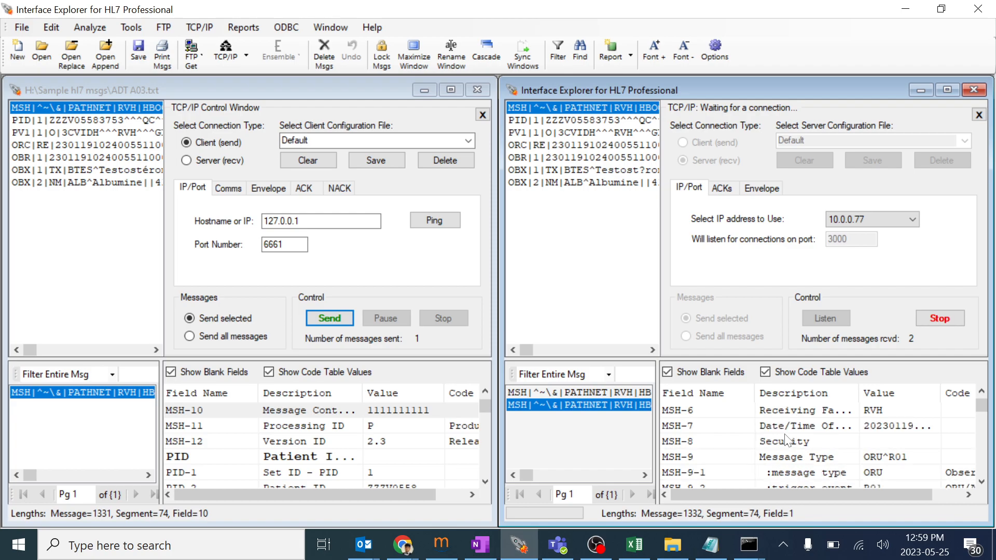
{"action": "double_click", "coordinate": [887, 459]}
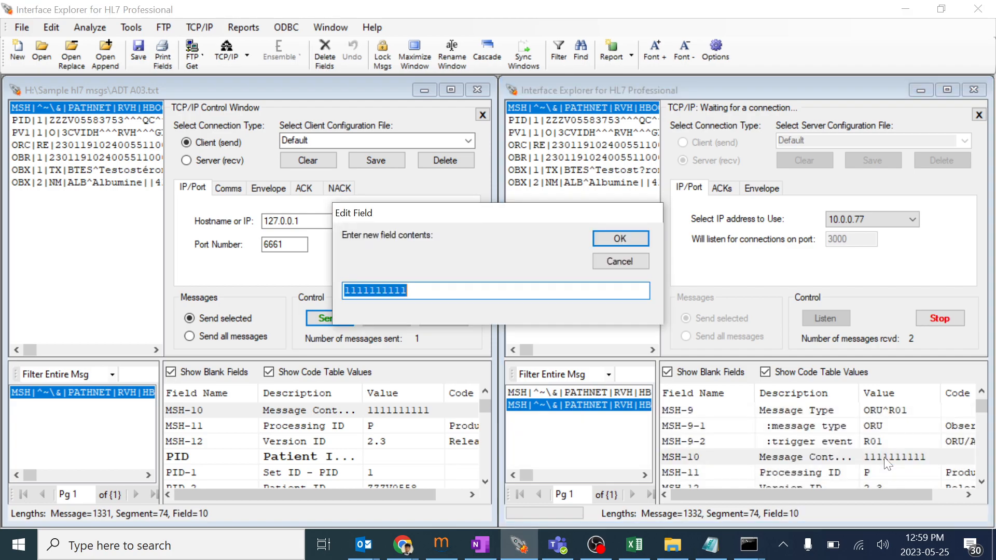
{"action": "left_click", "coordinate": [634, 236]}
- Switch to Mirth Connect, expand the TCP channel on the dashboard, and review the source and Destination 1 statistics against Interface Explorer
{"action": "key", "text": "alt+Tab"}
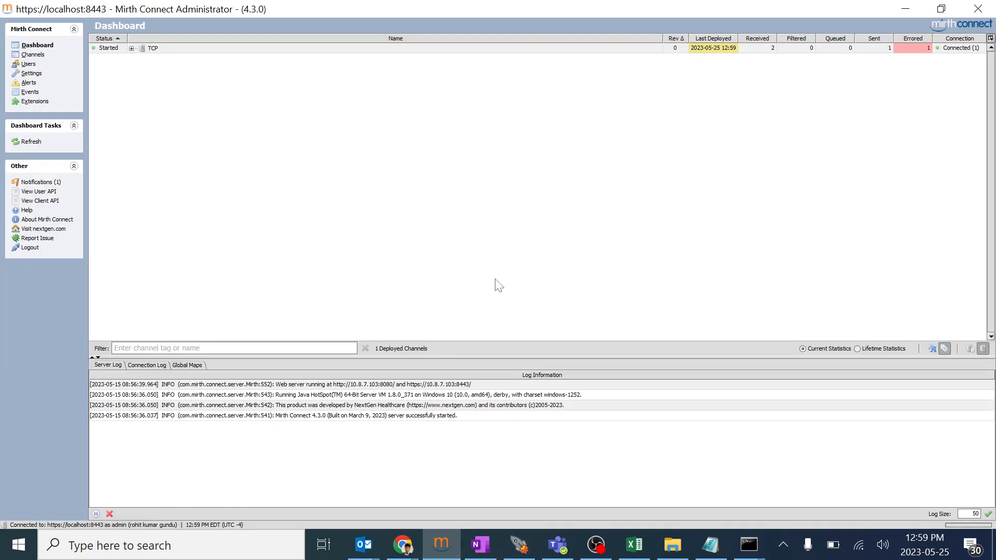
{"action": "left_click", "coordinate": [132, 48]}
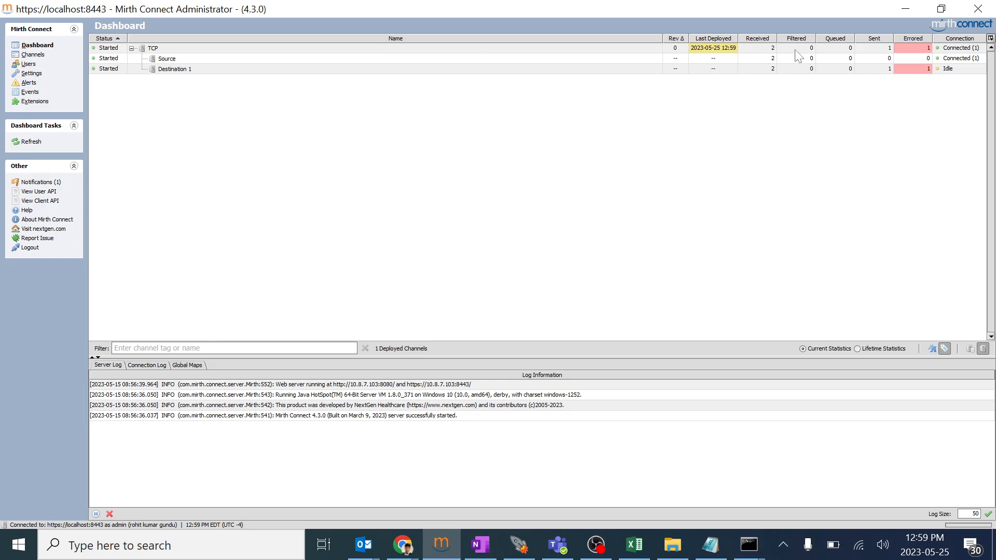
{"action": "left_click", "coordinate": [776, 59]}
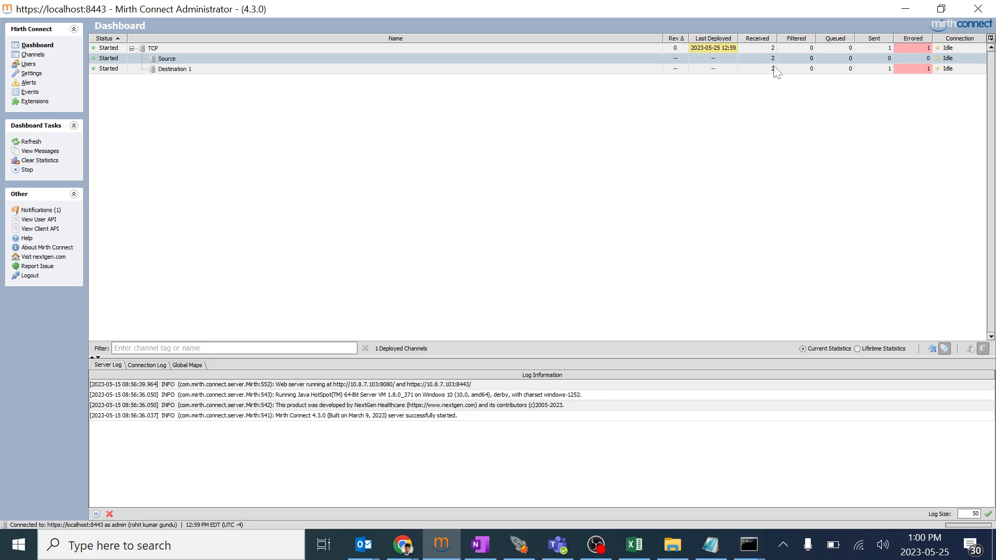
{"action": "left_click", "coordinate": [890, 70]}
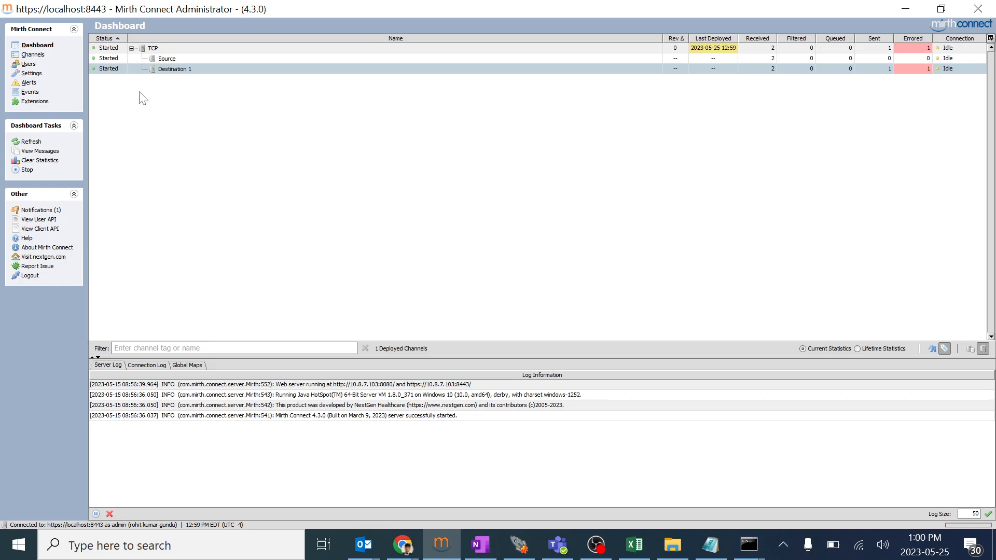
{"action": "left_click", "coordinate": [519, 545]}
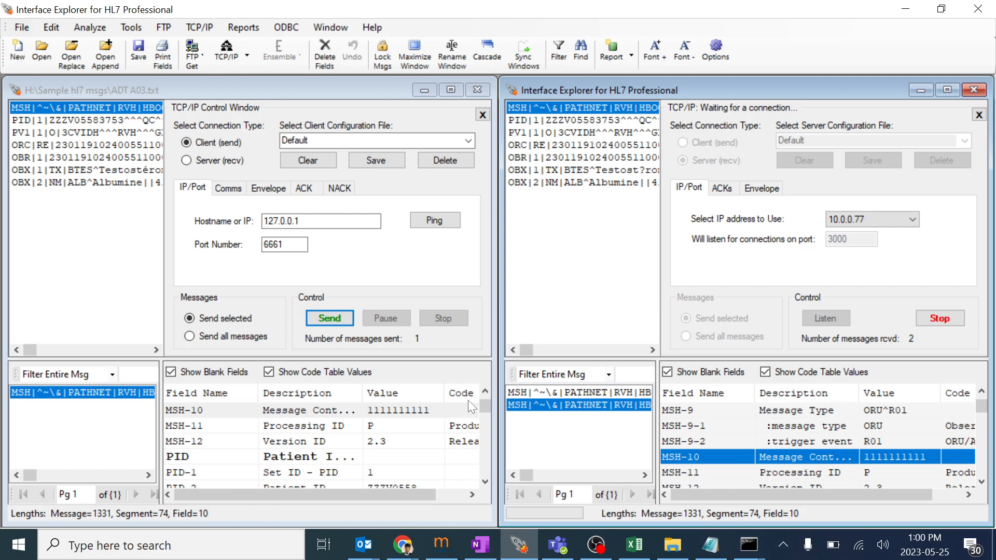
{"action": "left_click", "coordinate": [435, 544]}
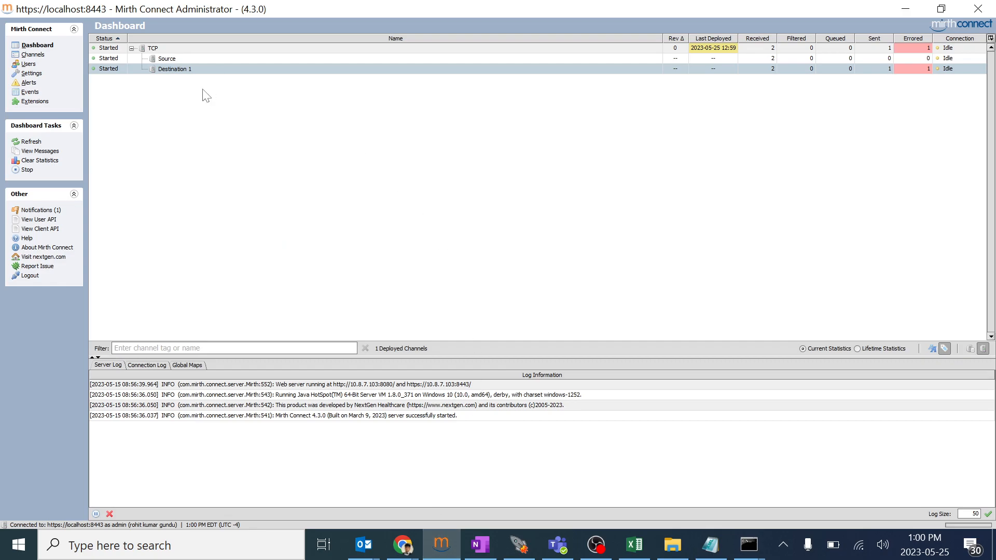